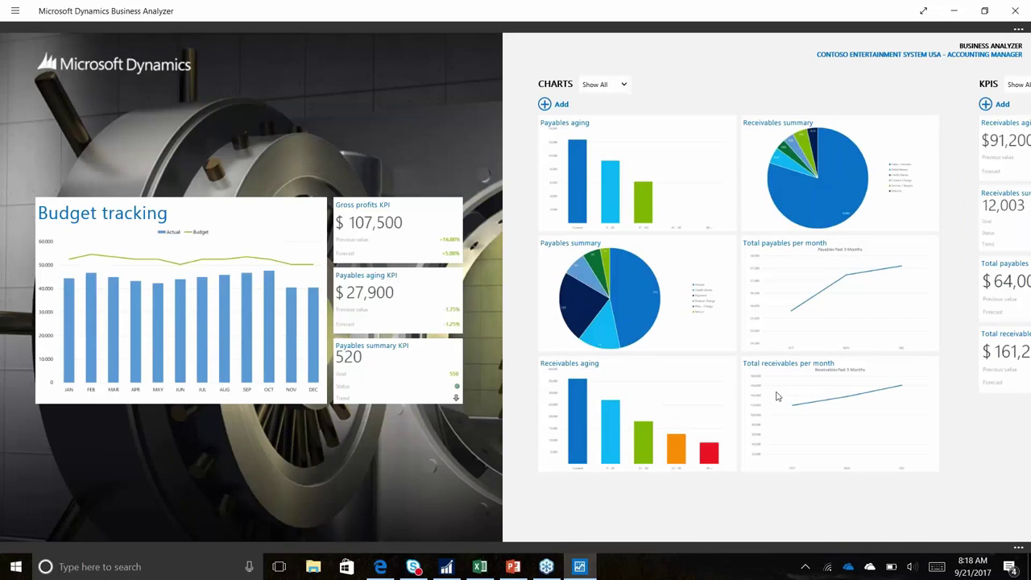
Minimize the Business Analyzer dashboard to reveal the Dynamics GP home page
{"action": "right_click", "coordinate": [777, 396]}
{"action": "left_click", "coordinate": [954, 10]}
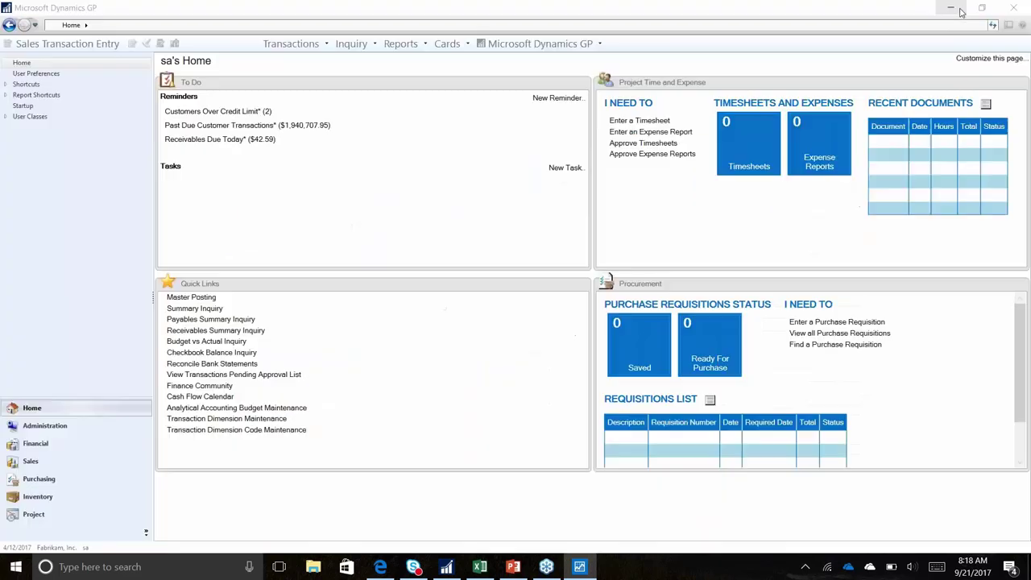
Filter the List View Item Number column to 100XLG only, leaving 19 of 1039 records
{"action": "left_click", "coordinate": [481, 566]}
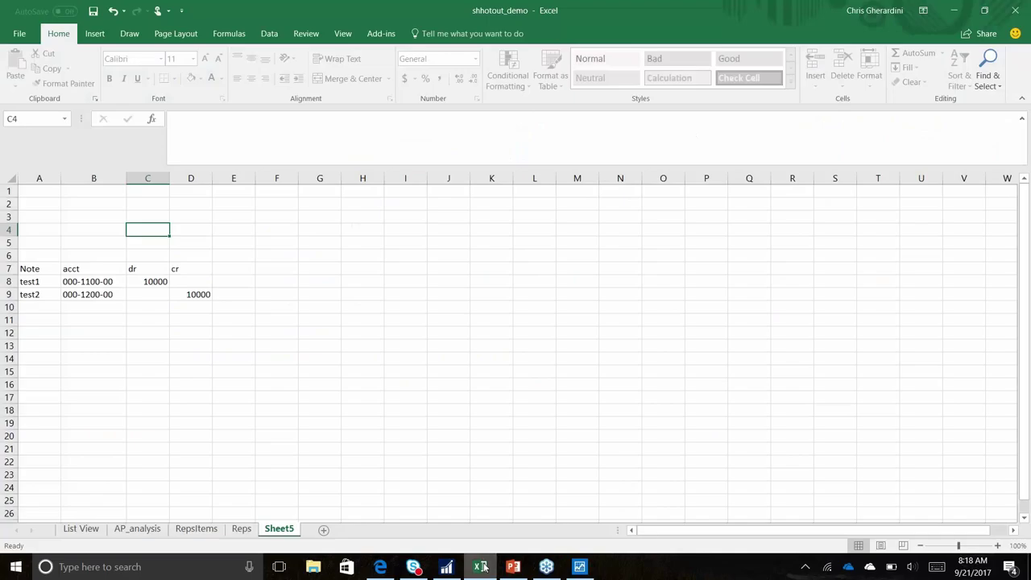
{"action": "left_click", "coordinate": [81, 529]}
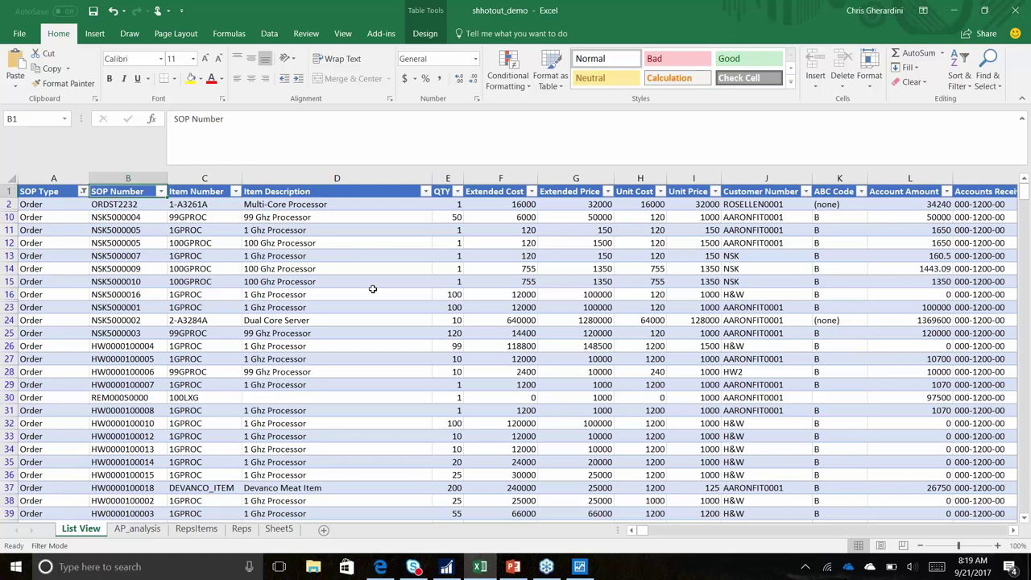
{"action": "left_click", "coordinate": [235, 191]}
{"action": "left_click", "coordinate": [99, 322]}
{"action": "left_click", "coordinate": [98, 354]}
{"action": "left_click", "coordinate": [162, 425]}
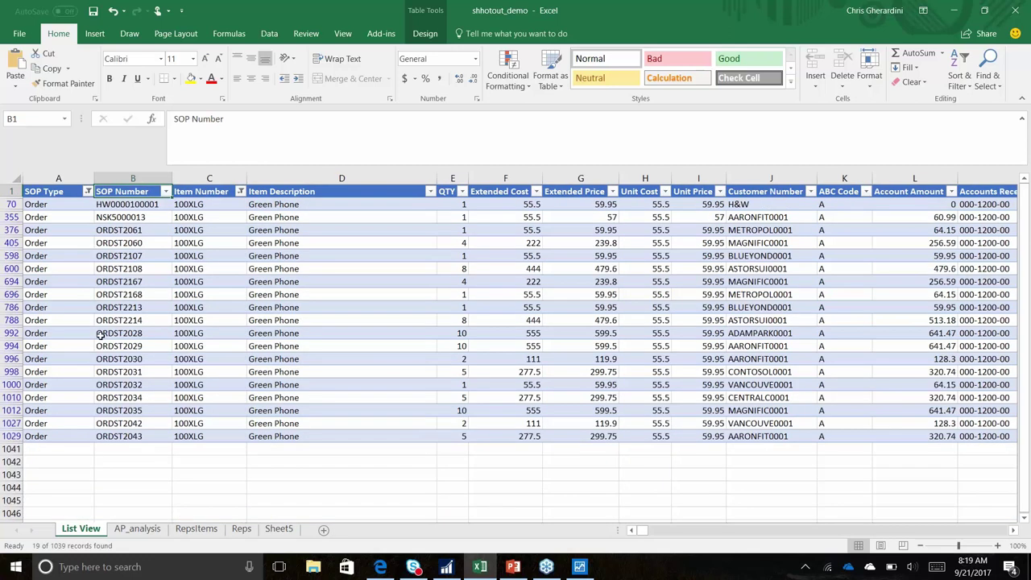
{"action": "left_click", "coordinate": [272, 36]}
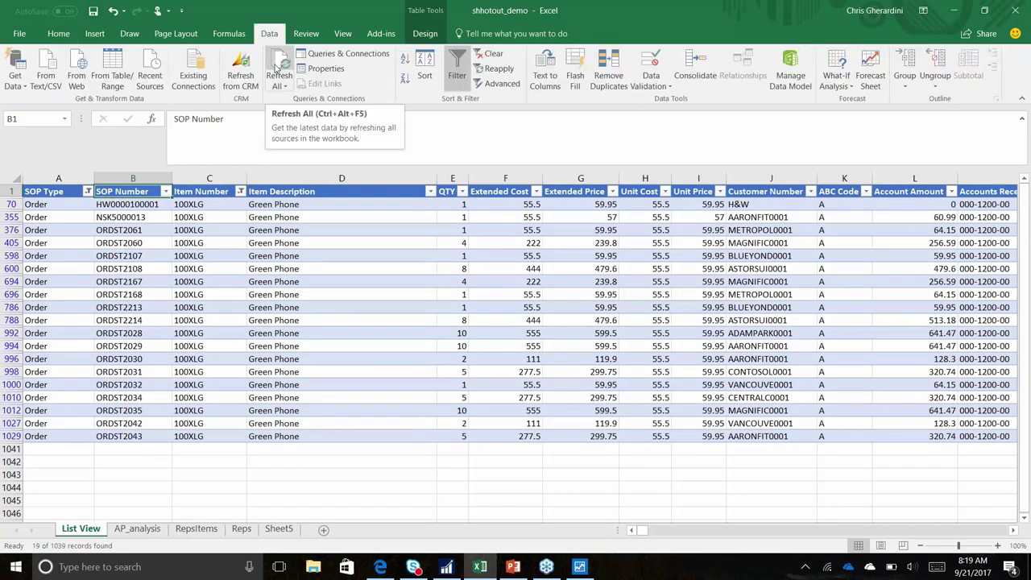
Show the AP_analysis pivot and browse its More Fields list in a widened PivotTable Fields pane
{"action": "left_click", "coordinate": [150, 530]}
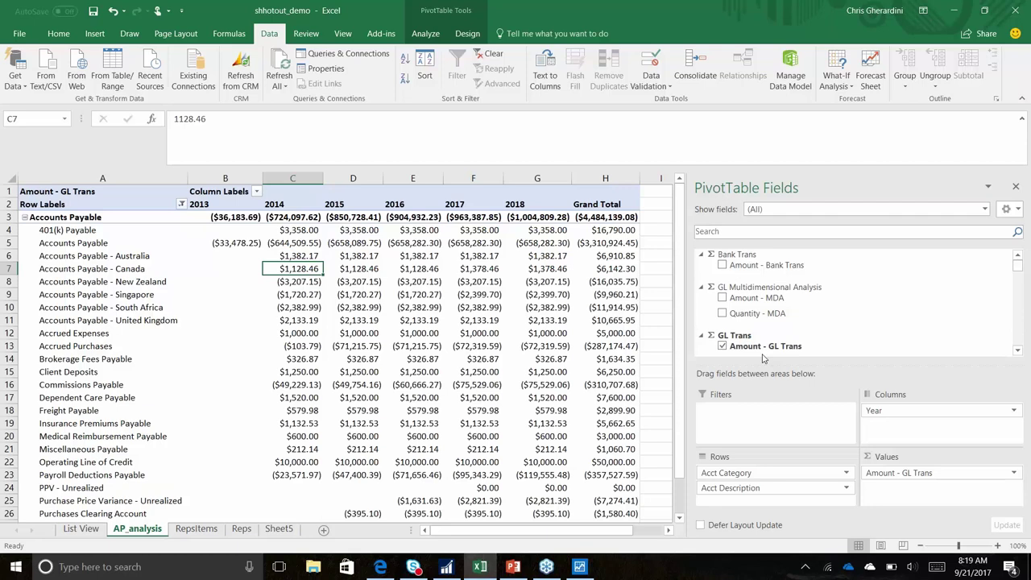
{"action": "left_click_drag", "start_coordinate": [684, 260], "coordinate": [667, 260]}
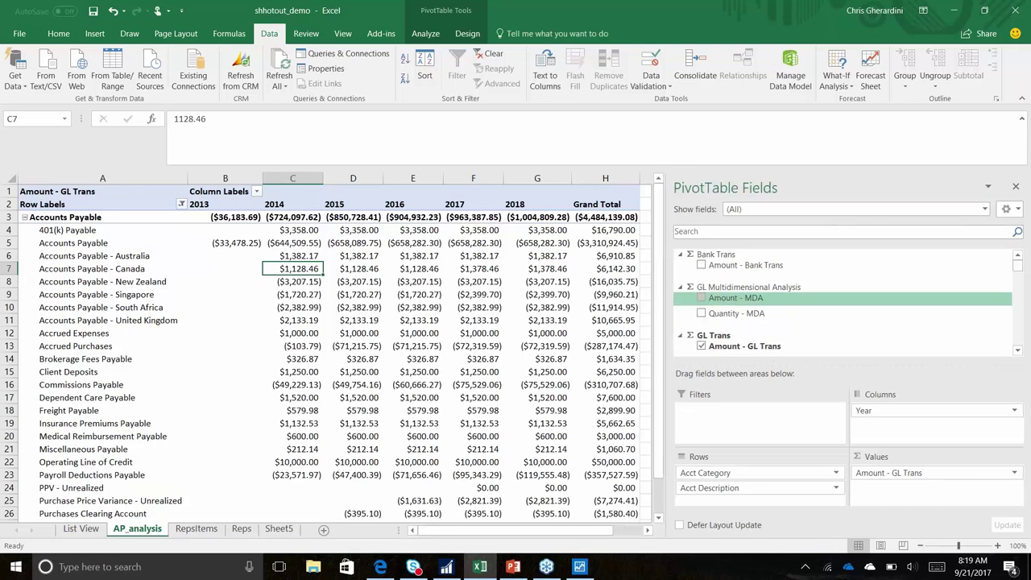
{"action": "left_click_drag", "start_coordinate": [1019, 263], "coordinate": [1019, 298]}
{"action": "left_click", "coordinate": [703, 351]}
{"action": "scroll", "coordinate": [702, 342], "scroll_direction": "down", "scroll_amount": 2}
{"action": "scroll", "coordinate": [703, 342], "scroll_direction": "down", "scroll_amount": 3}
{"action": "scroll", "coordinate": [717, 349], "scroll_direction": "down", "scroll_amount": 1}
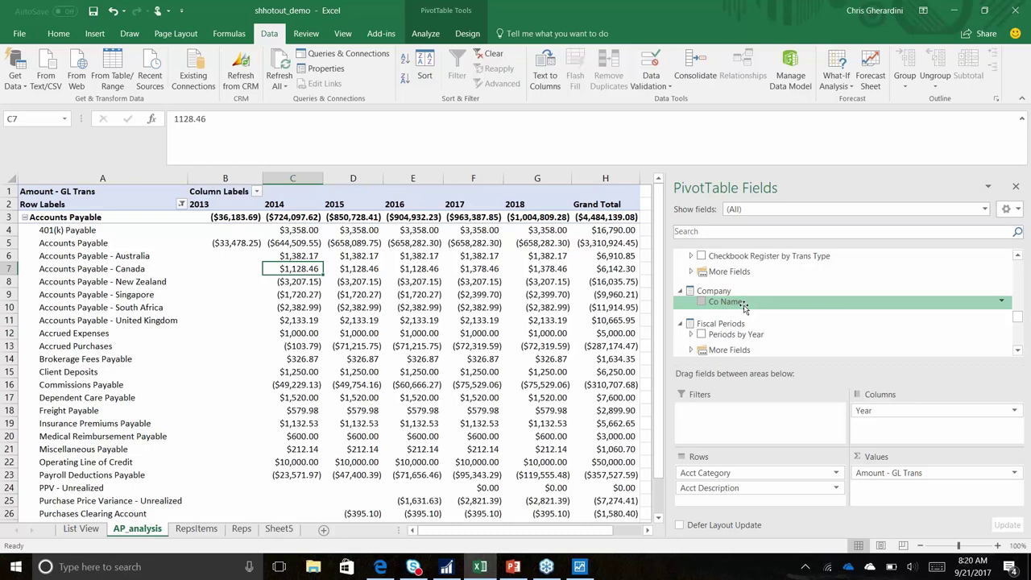
{"action": "scroll", "coordinate": [745, 306], "scroll_direction": "down", "scroll_amount": 3}
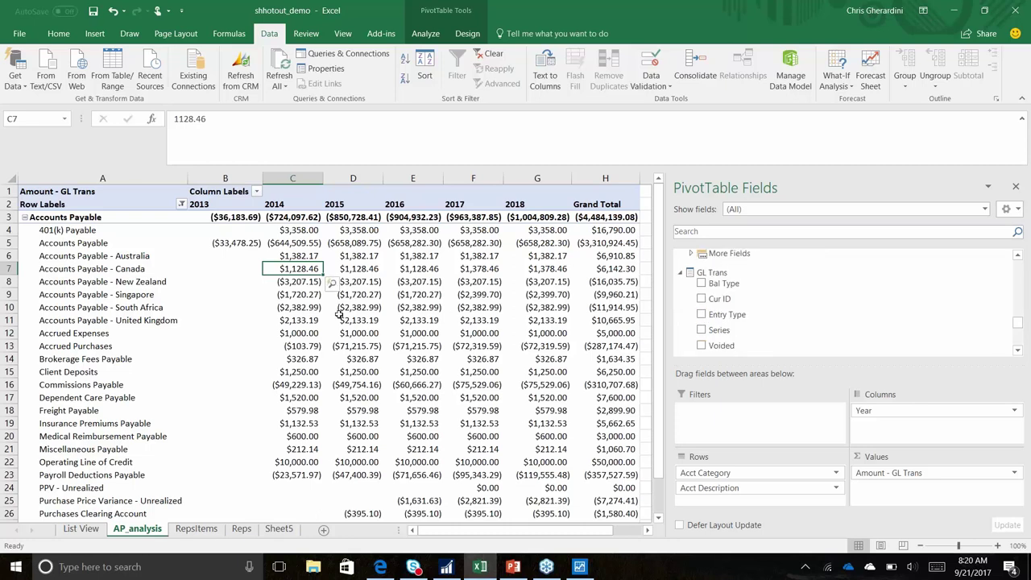
Copy the entire RepsItems sheet and select all of a new blank Sheet6
{"action": "left_click", "coordinate": [196, 529]}
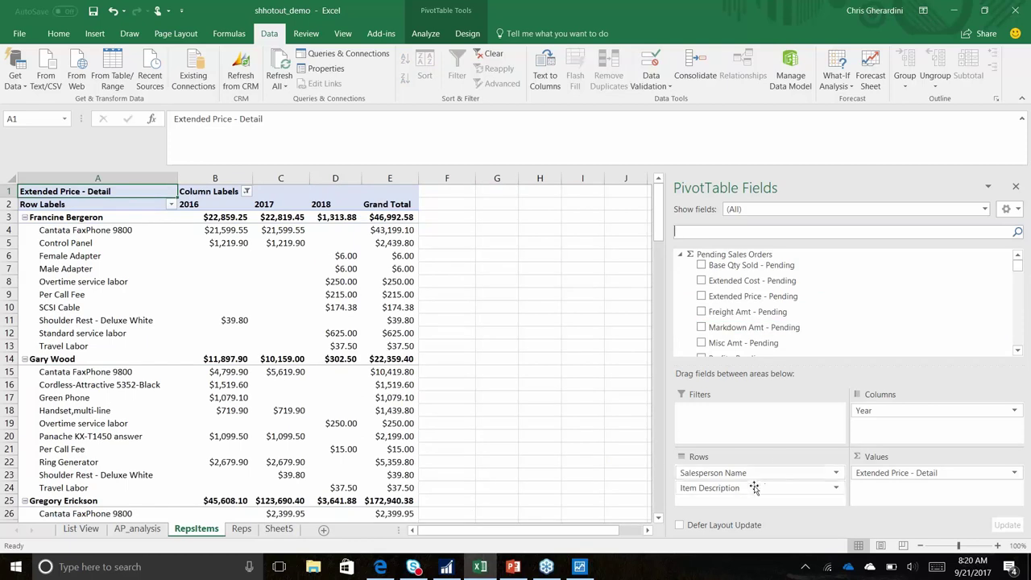
{"action": "left_click_drag", "start_coordinate": [66, 234], "coordinate": [76, 346]}
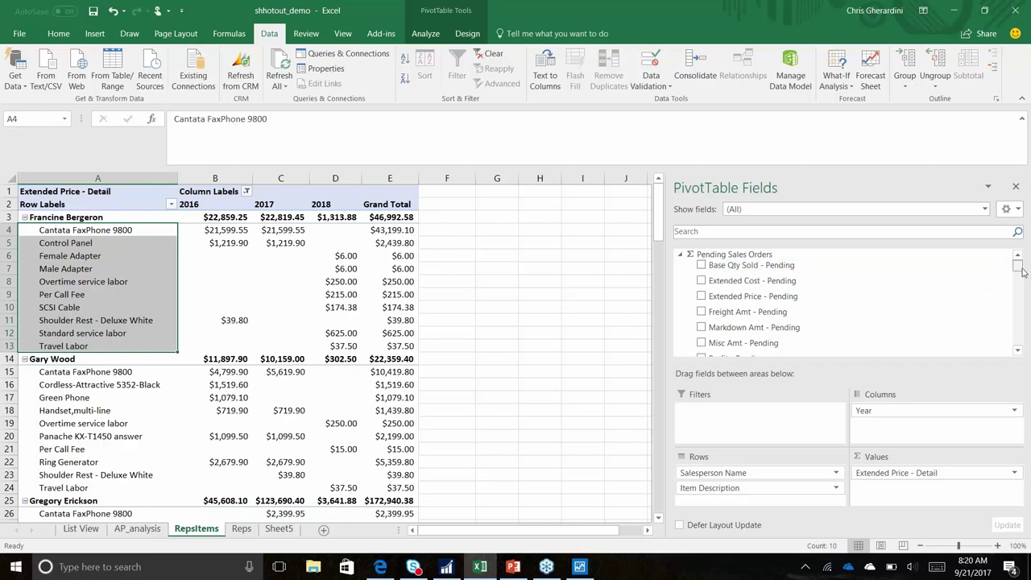
{"action": "left_click", "coordinate": [12, 181]}
{"action": "key", "text": "ctrl+c"}
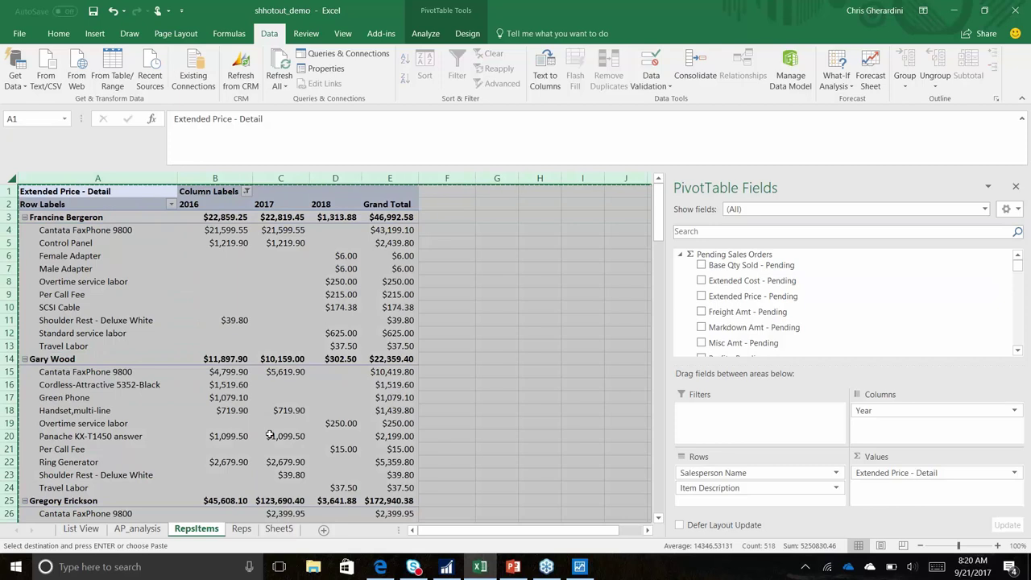
{"action": "left_click", "coordinate": [323, 529]}
{"action": "left_click", "coordinate": [11, 176]}
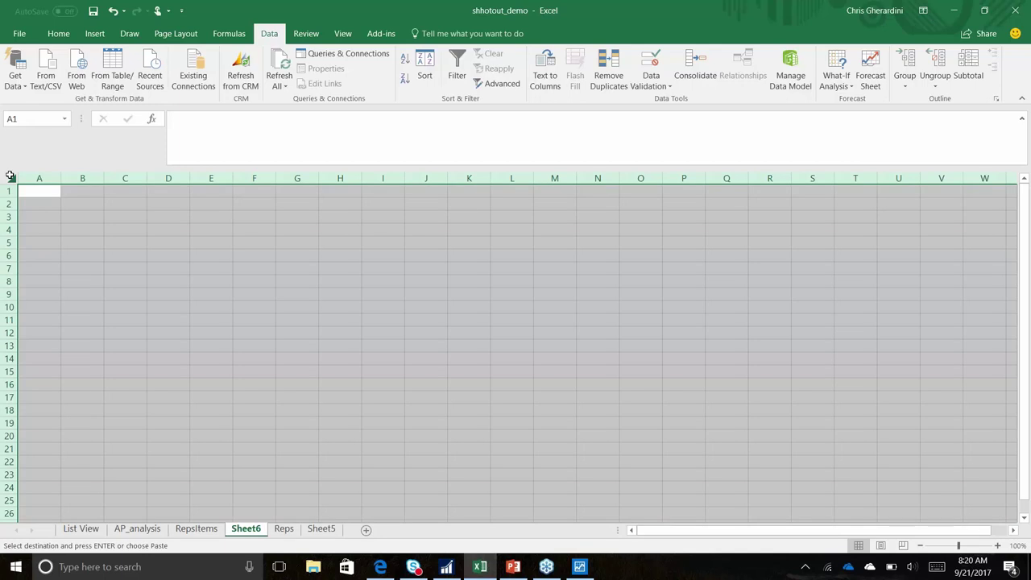
Paste the sales pivot into Sheet6 and add Customer Name under each salesperson in Rows
{"action": "key", "text": "Escape"}
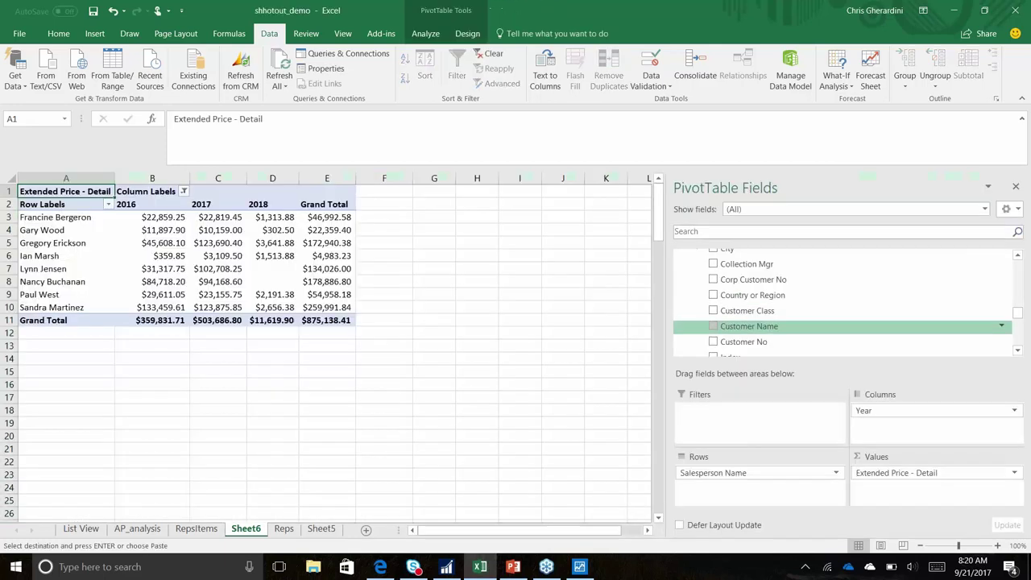
{"action": "left_click_drag", "start_coordinate": [771, 332], "coordinate": [779, 493]}
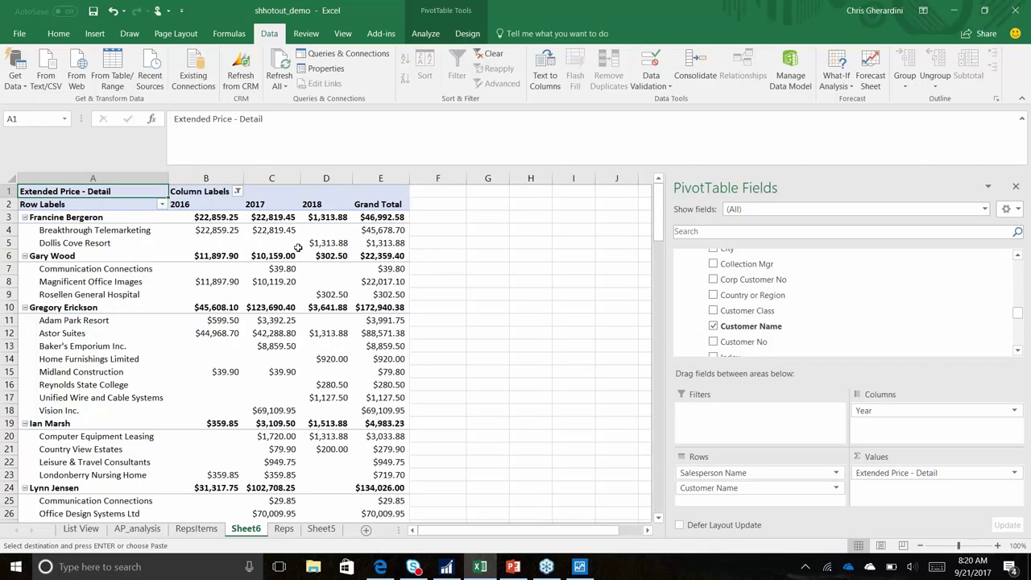
{"action": "mouse_move", "coordinate": [298, 247]}
Expand the Office 365 home page app list to include People, Planner, Delve and Stream
{"action": "left_click", "coordinate": [955, 10]}
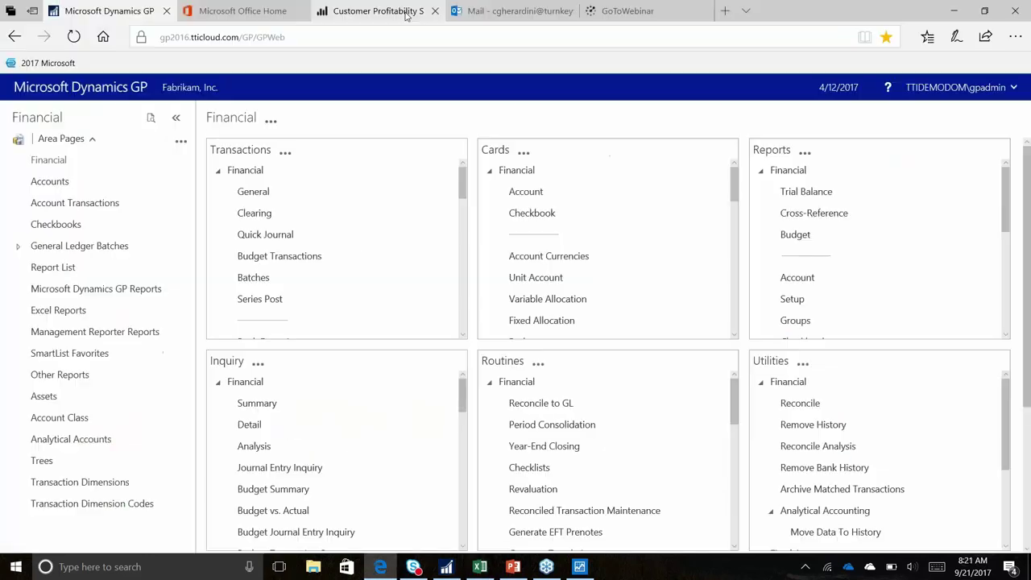
{"action": "left_click", "coordinate": [407, 11]}
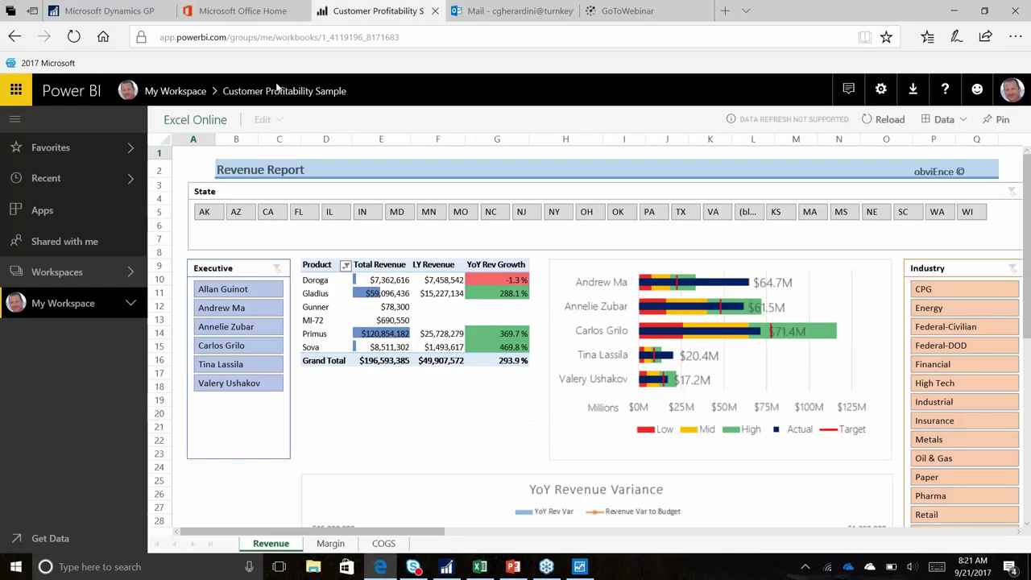
{"action": "left_click", "coordinate": [267, 13]}
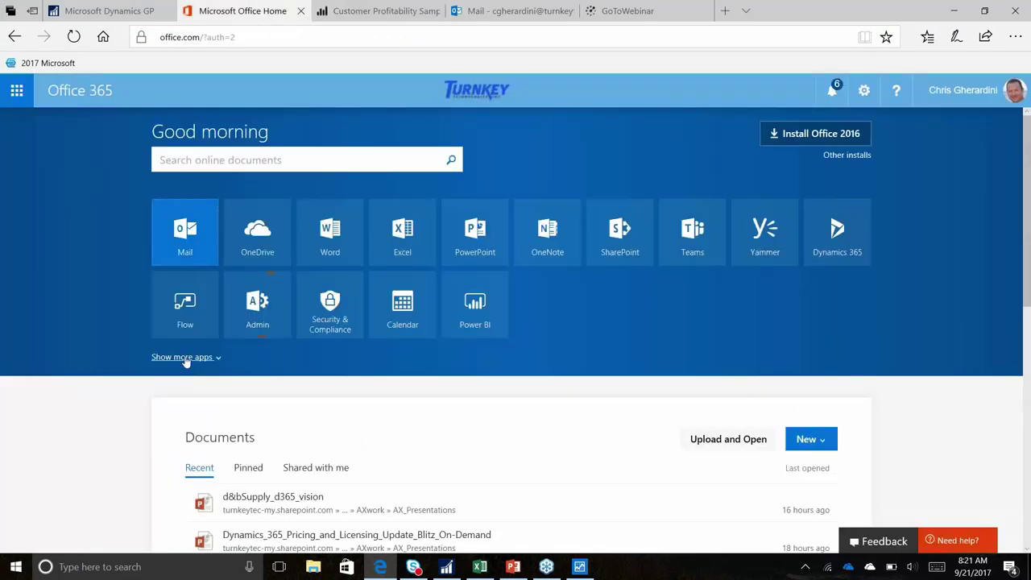
{"action": "left_click", "coordinate": [184, 358]}
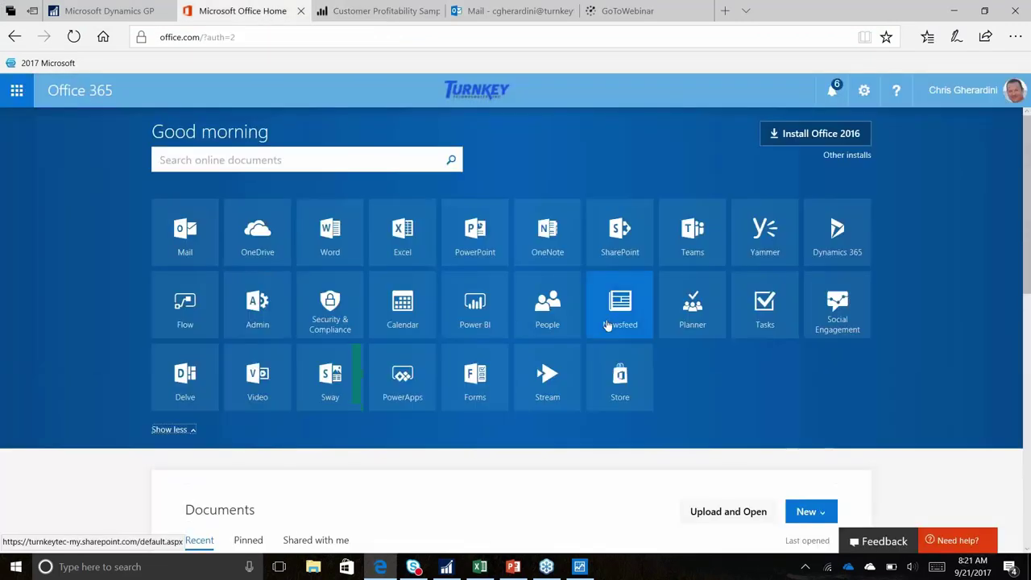
{"action": "left_click", "coordinate": [378, 11]}
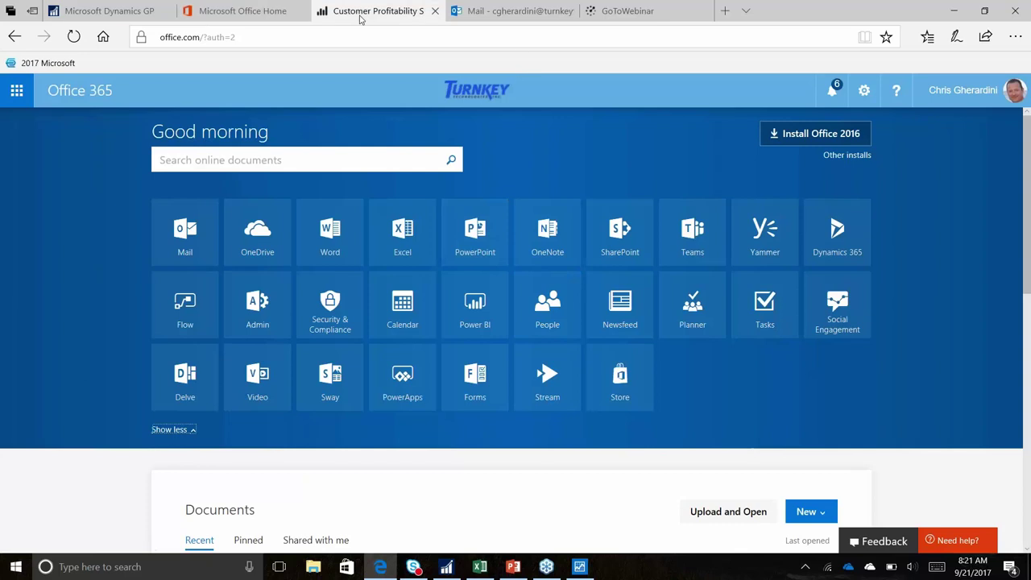
Reload the paused Customer Profitability Sample workbook, then minimize Edge back to Dynamics GP
{"action": "left_click", "coordinate": [95, 285]}
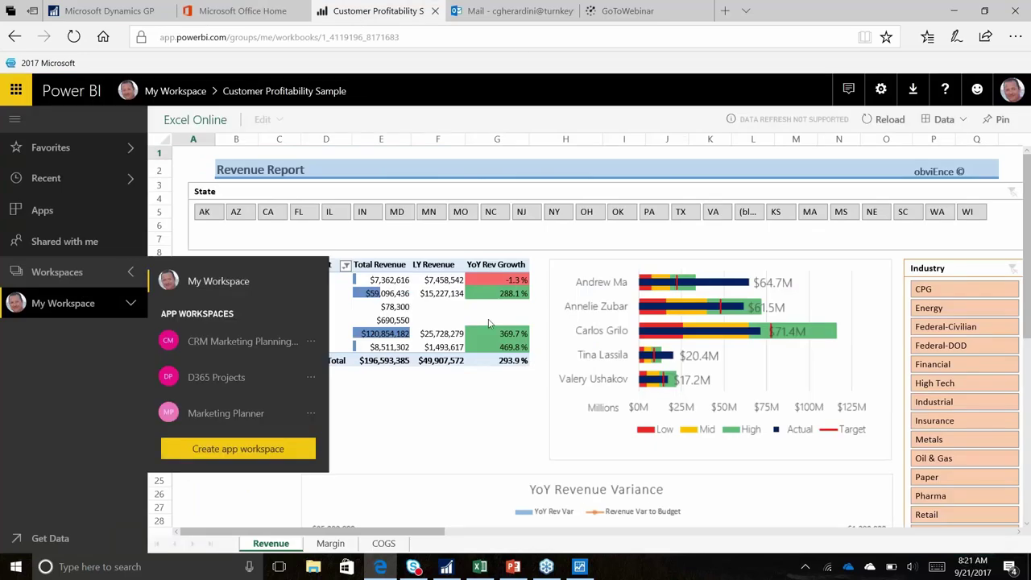
{"action": "left_click", "coordinate": [417, 463]}
{"action": "scroll", "coordinate": [417, 462], "scroll_direction": "down", "scroll_amount": 5}
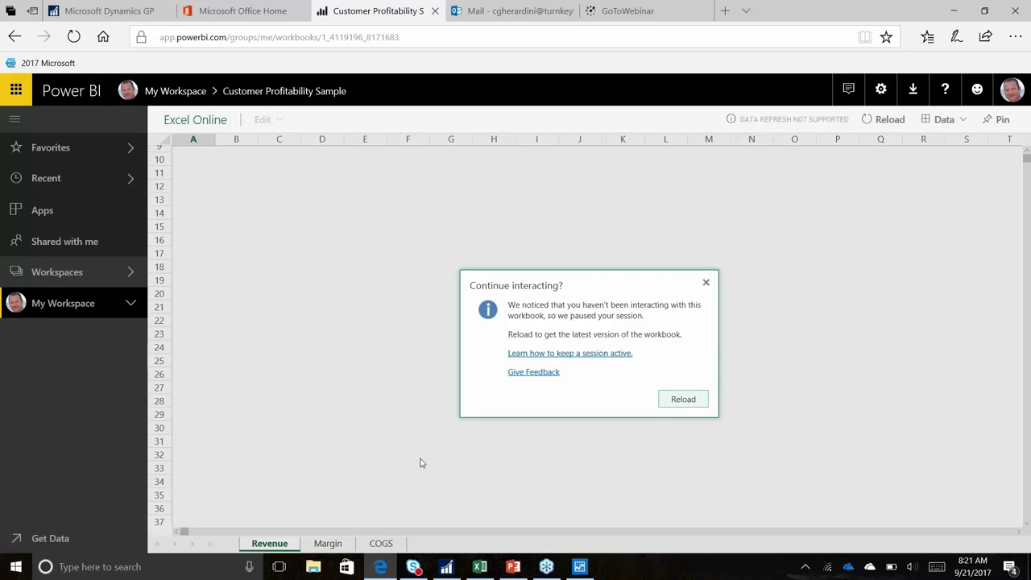
{"action": "left_click", "coordinate": [677, 401]}
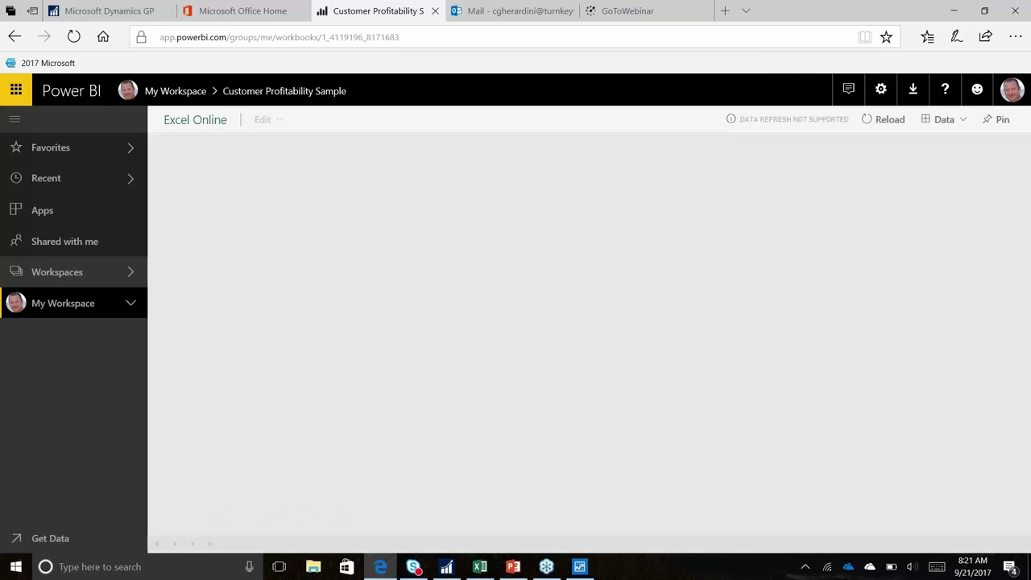
{"action": "mouse_move", "coordinate": [733, 113]}
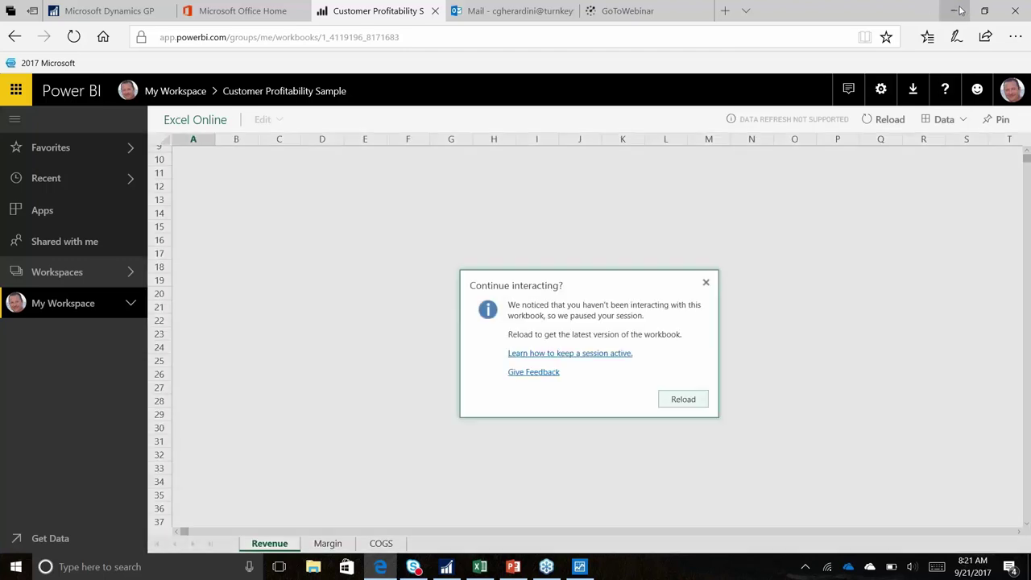
{"action": "left_click", "coordinate": [955, 11]}
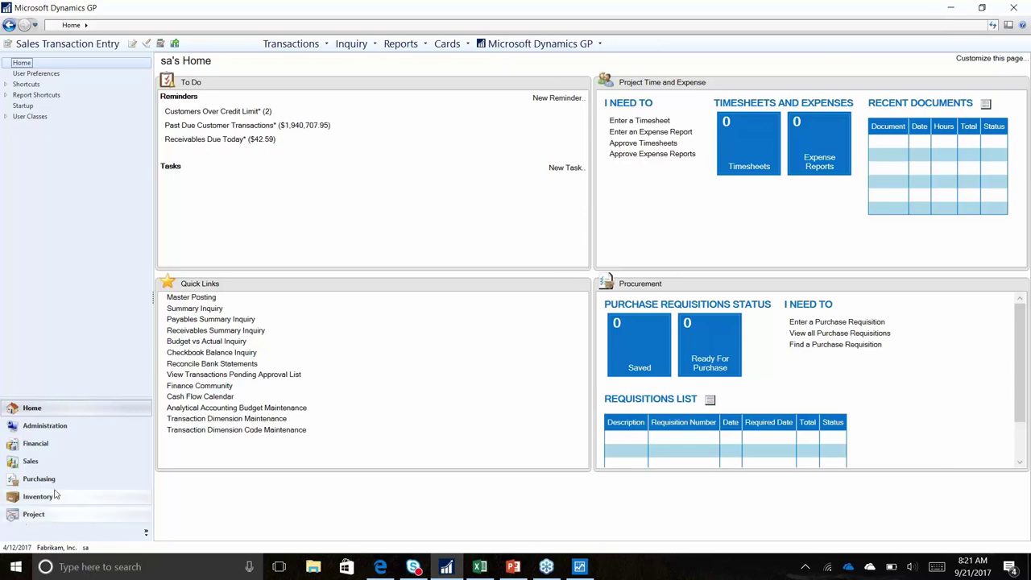
Start a new sales transaction with document type Quote and a generated number
{"action": "left_click", "coordinate": [68, 462]}
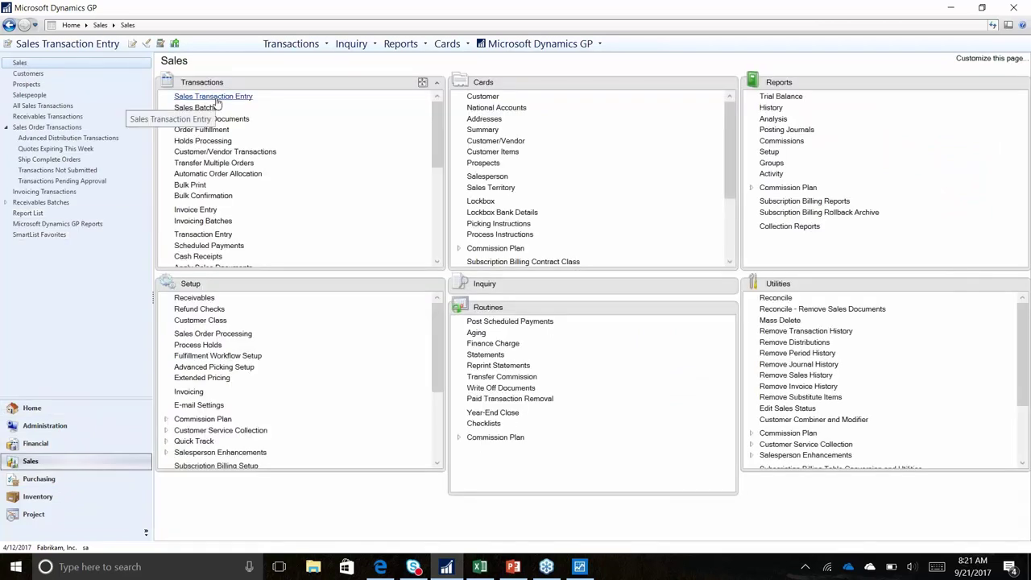
{"action": "left_click", "coordinate": [216, 98]}
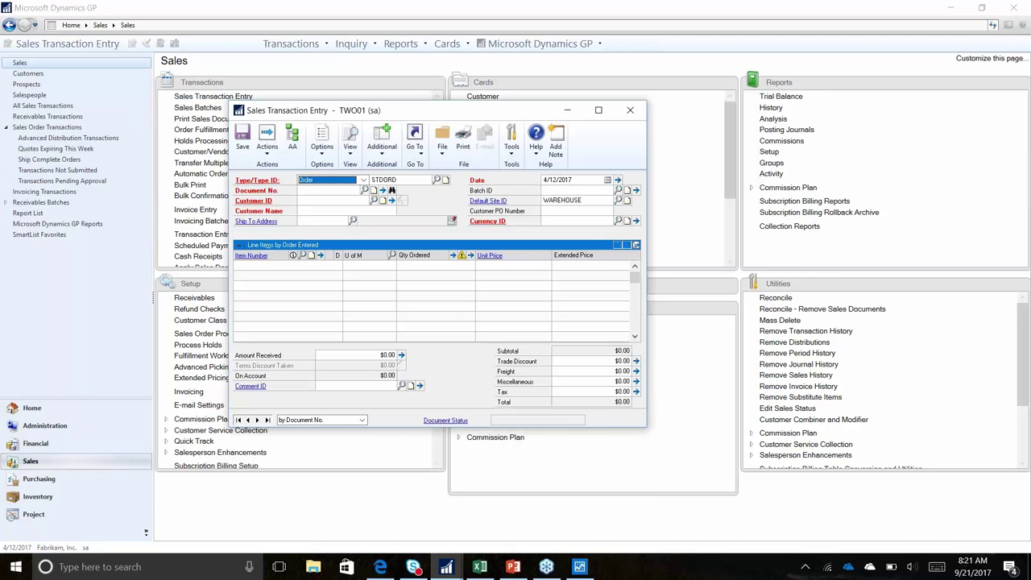
{"action": "left_click", "coordinate": [363, 179]}
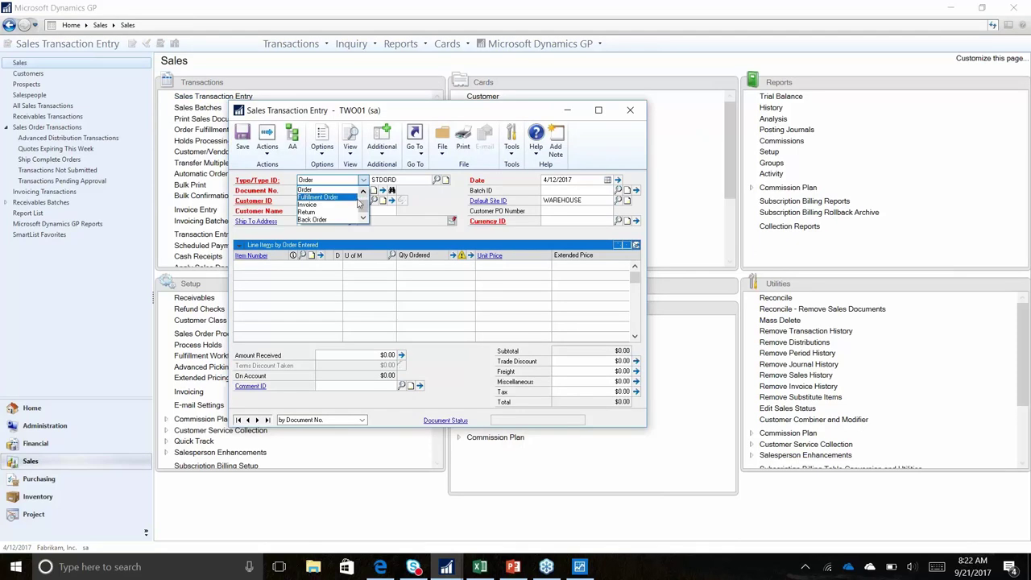
{"action": "scroll", "coordinate": [364, 198], "scroll_direction": "up", "scroll_amount": 1}
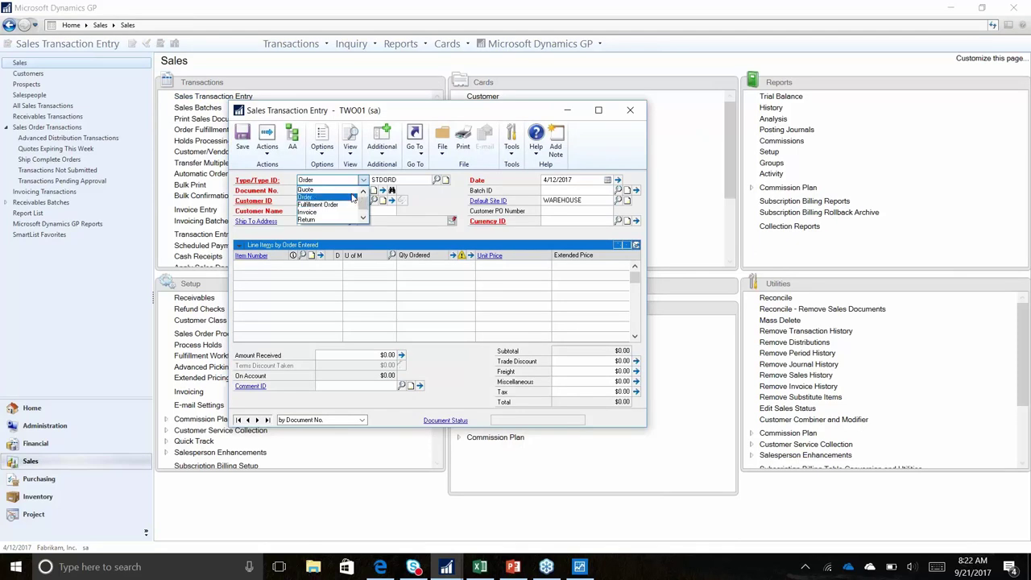
{"action": "left_click", "coordinate": [322, 197]}
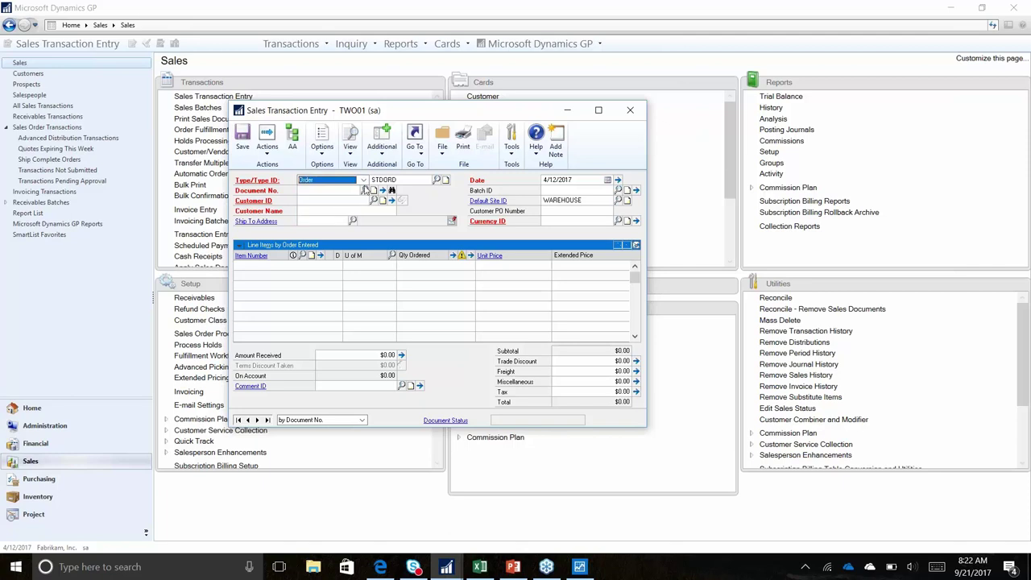
{"action": "left_click", "coordinate": [329, 181]}
{"action": "left_click", "coordinate": [363, 191]}
{"action": "left_click", "coordinate": [332, 188]}
{"action": "key", "text": "Tab"}
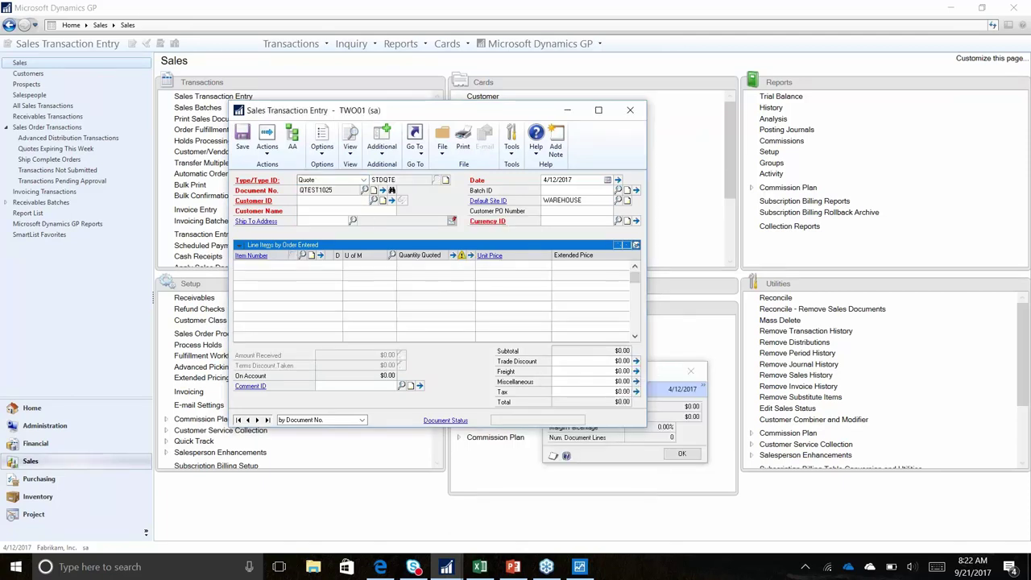
{"action": "key", "text": "Tab"}
Enter the customer ID, batch SHOTOUT, and item 1GPROC for 10 units
{"action": "type", "text": "AA"}
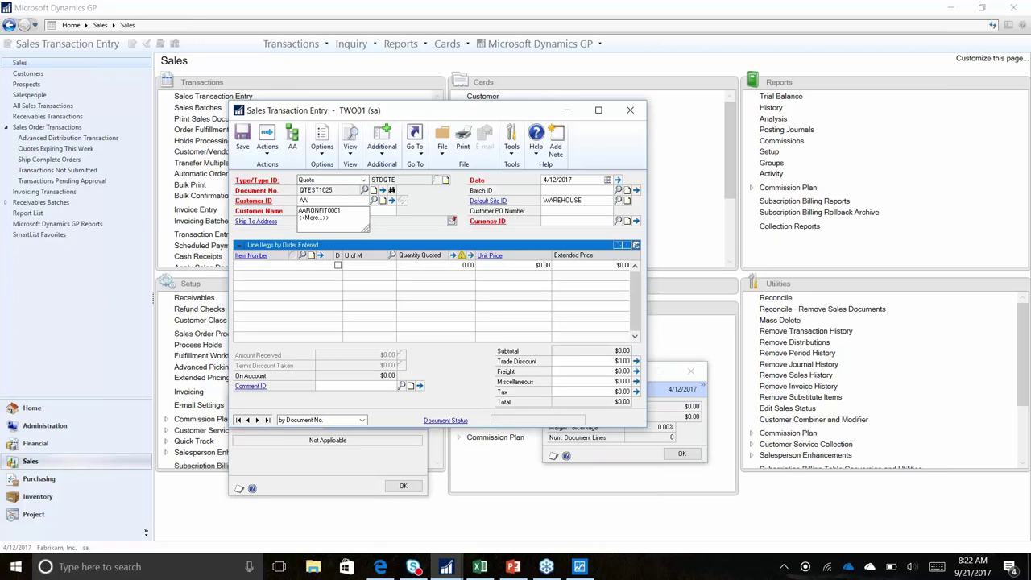
{"action": "key", "text": "Tab"}
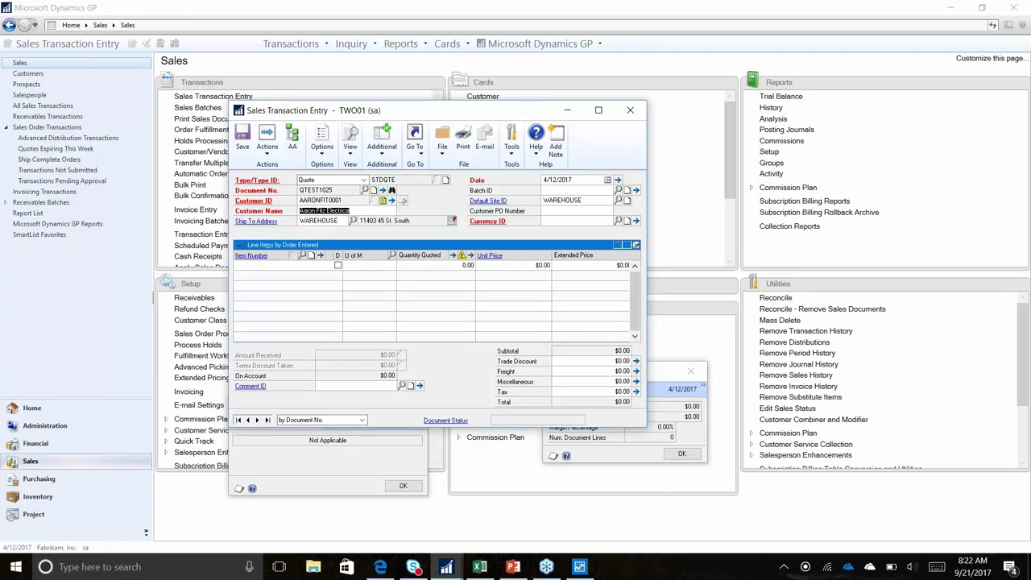
{"action": "key", "text": "Tab"}
{"action": "type", "text": "SH"}
{"action": "key", "text": "Tab"}
{"action": "key", "text": "Tab"}
{"action": "key", "text": "Tab"}
{"action": "type", "text": "1GP"}
{"action": "key", "text": "Tab"}
{"action": "key", "text": "Tab"}
{"action": "key", "text": "Tab"}
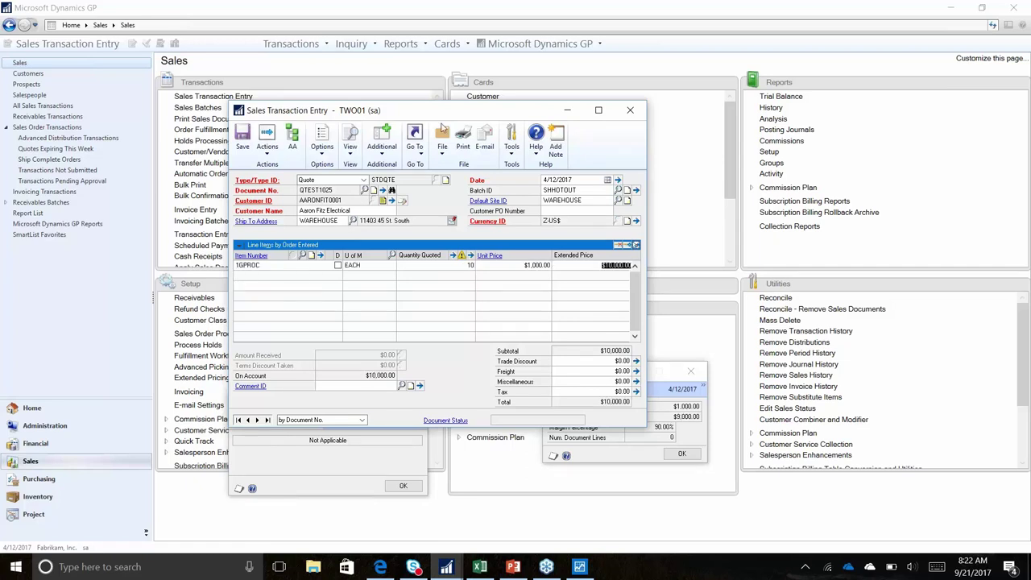
Trace the line's $1,000 unit price in the Price Trace window
{"action": "left_click", "coordinate": [636, 245]}
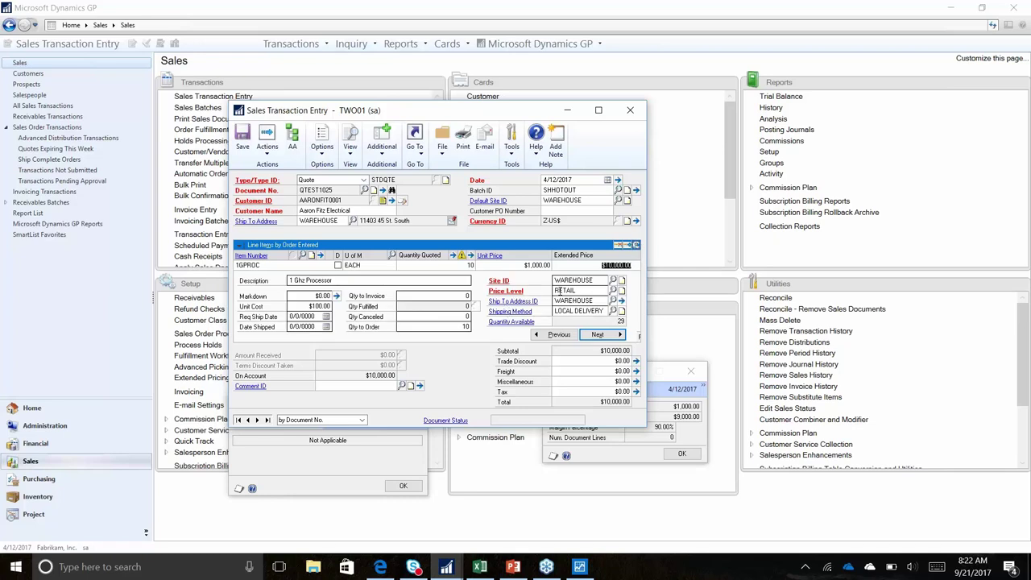
{"action": "left_click", "coordinate": [493, 256]}
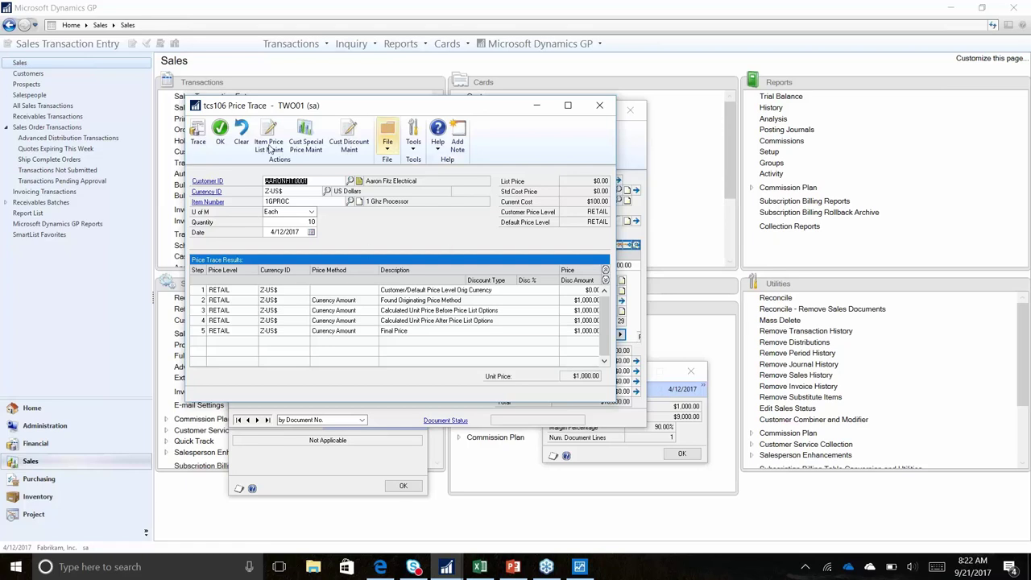
{"action": "left_click", "coordinate": [220, 133]}
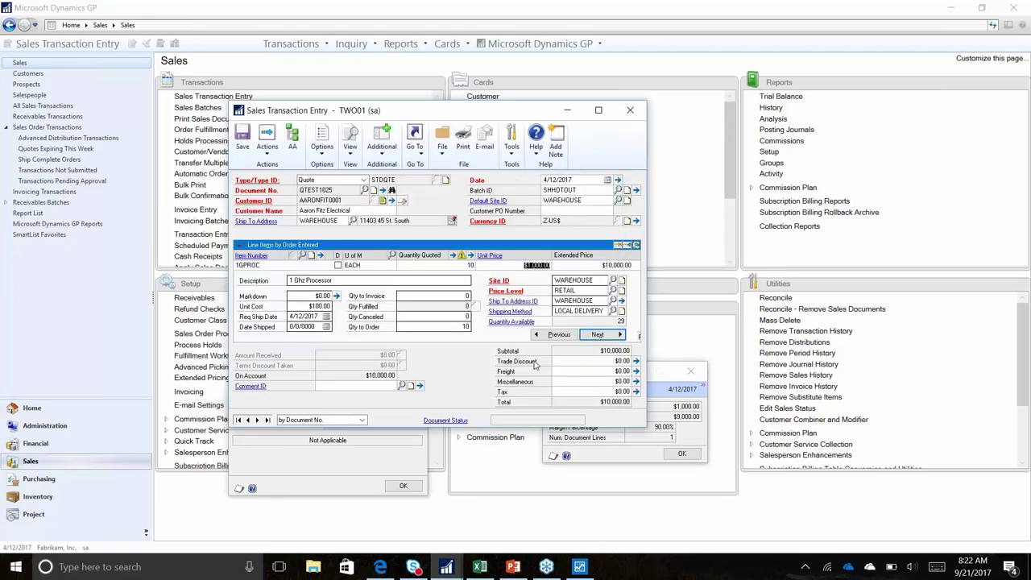
Save the quote at the print prompt, keeping Quotes selected
{"action": "left_click", "coordinate": [463, 147]}
{"action": "left_click", "coordinate": [464, 318]}
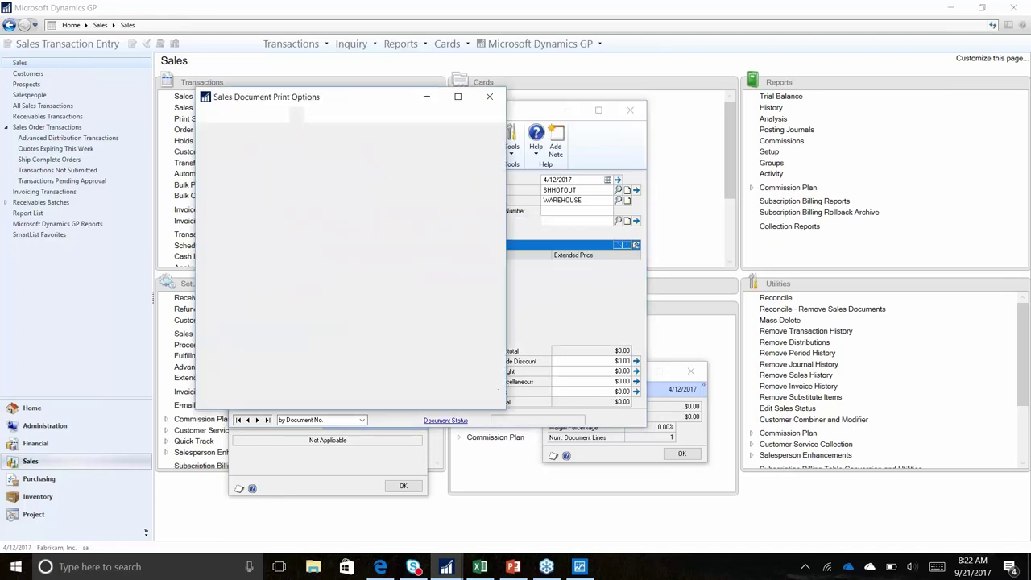
{"action": "left_click", "coordinate": [215, 211]}
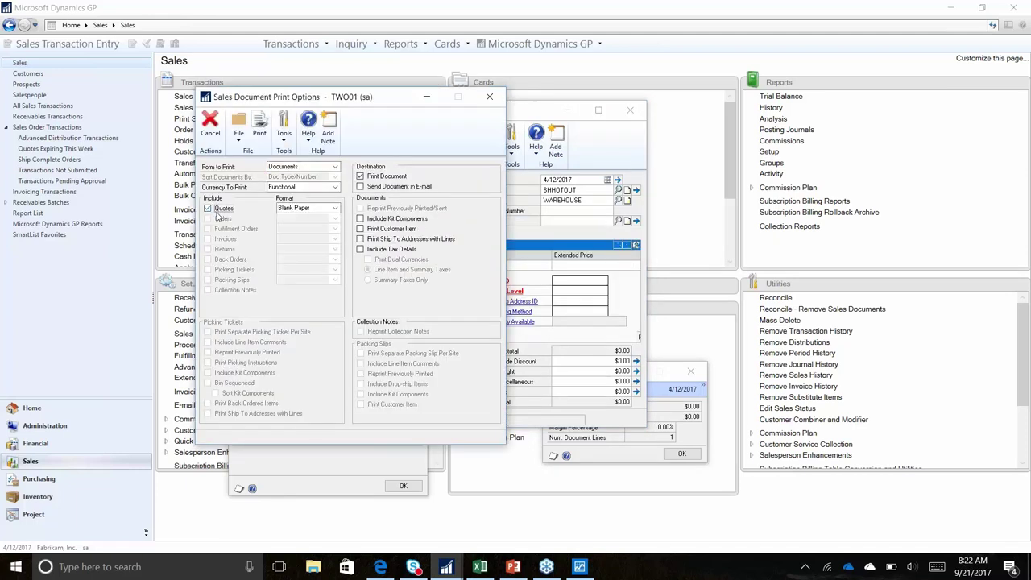
{"action": "left_click", "coordinate": [259, 133]}
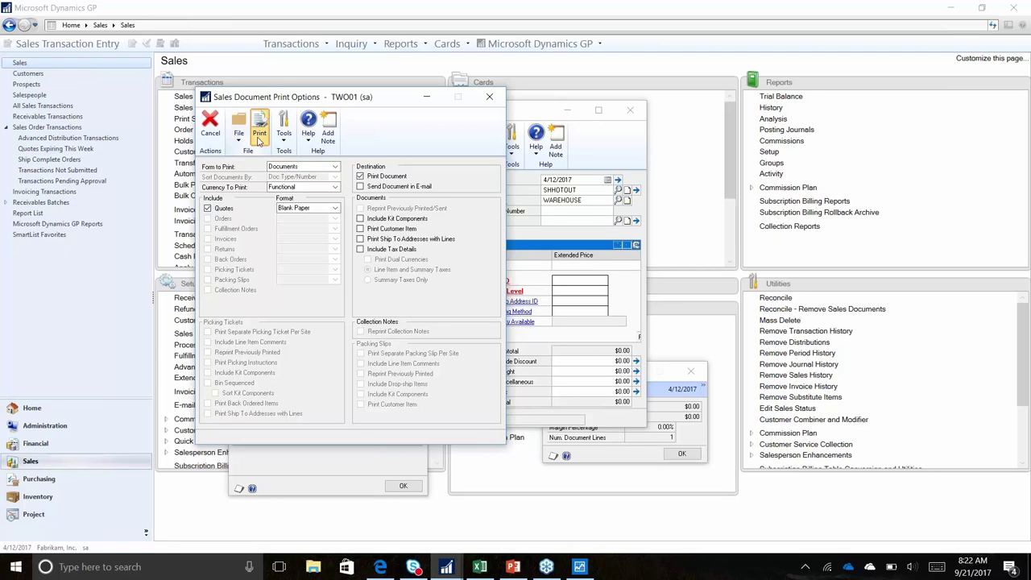
Print the quote form to Screen using the Template report type
{"action": "left_click", "coordinate": [260, 136]}
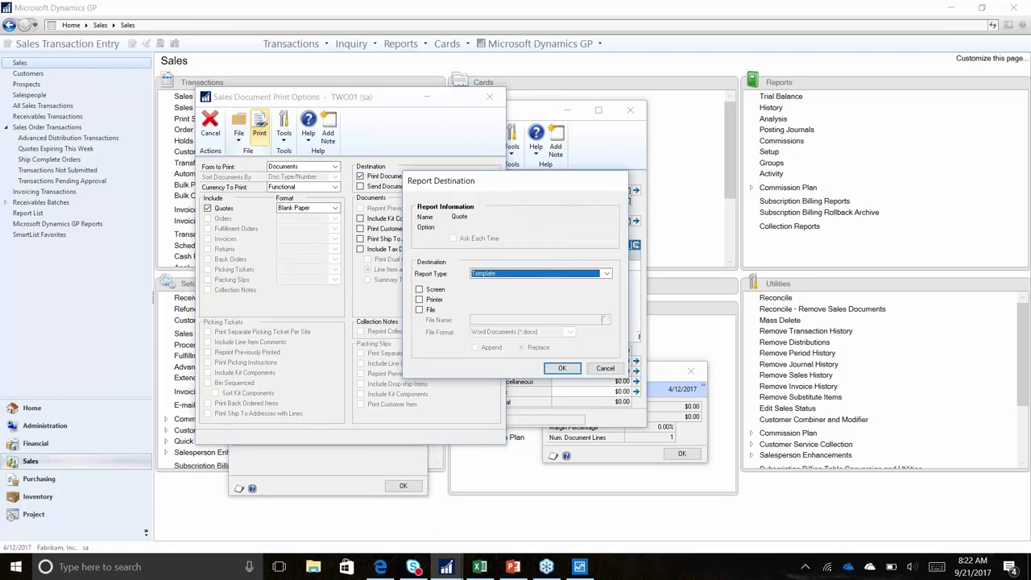
{"action": "left_click", "coordinate": [419, 289]}
{"action": "left_click", "coordinate": [517, 273]}
{"action": "left_click", "coordinate": [513, 292]}
{"action": "left_click", "coordinate": [563, 370]}
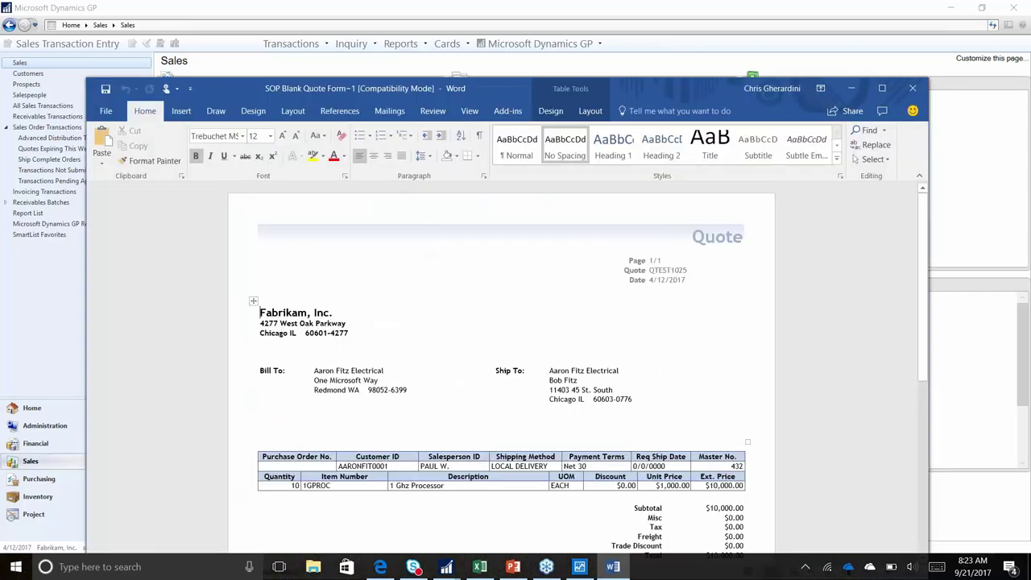
Scroll through the Word quote for 10 units of 1GPROC totalling $10,000.00
{"action": "scroll", "coordinate": [460, 438], "scroll_direction": "down", "scroll_amount": 5}
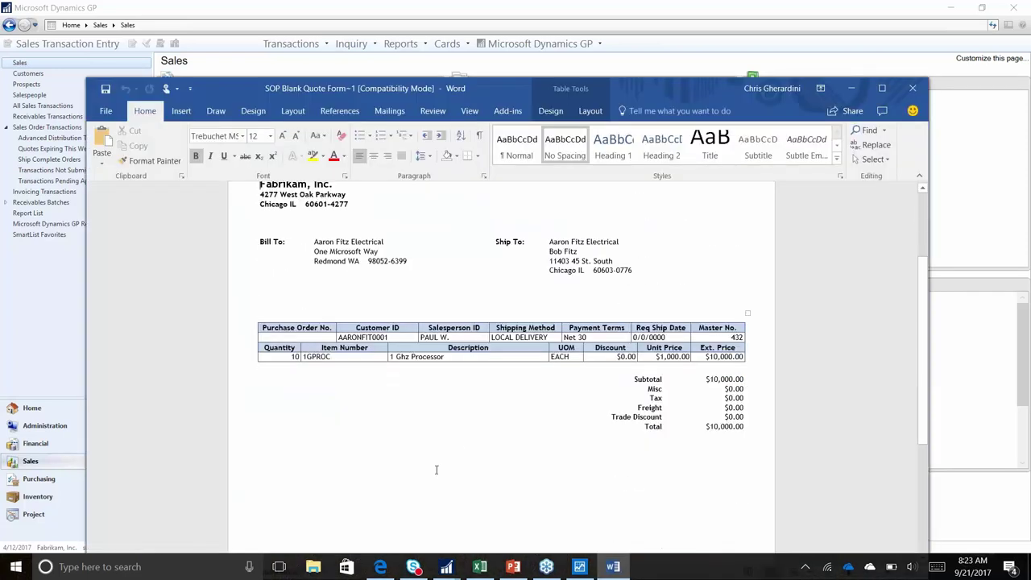
{"action": "scroll", "coordinate": [333, 443], "scroll_direction": "up", "scroll_amount": 4}
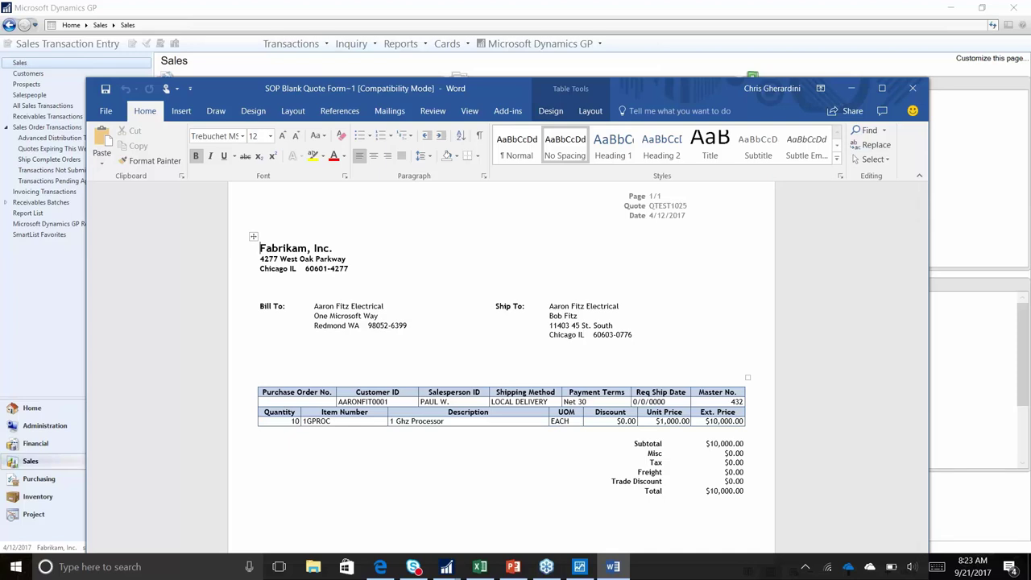
Reload the saved $10,000 quote by its document number and bring up its Transfer options
{"action": "left_click", "coordinate": [913, 88]}
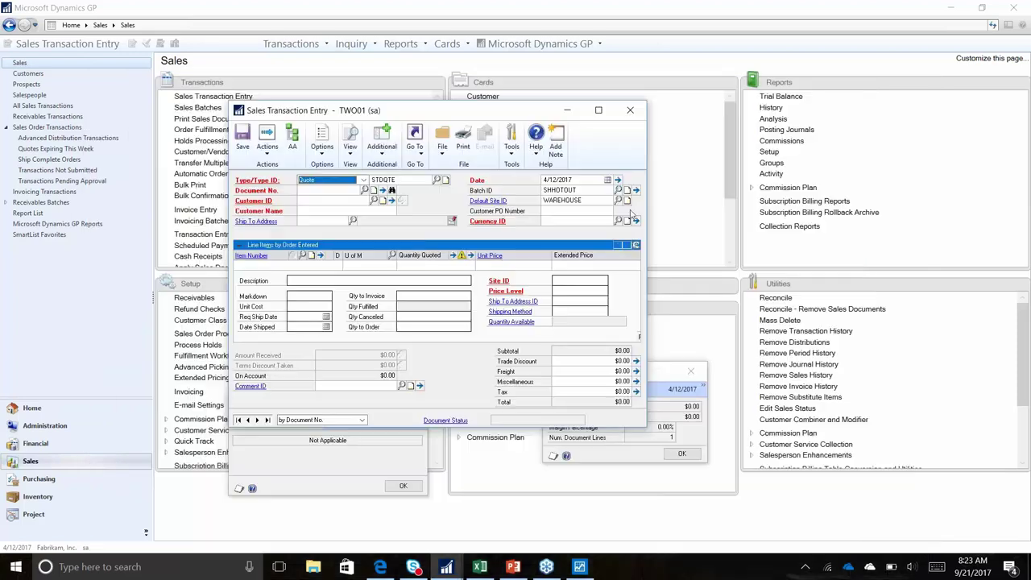
{"action": "key", "text": "Tab"}
{"action": "left_click", "coordinate": [340, 191]}
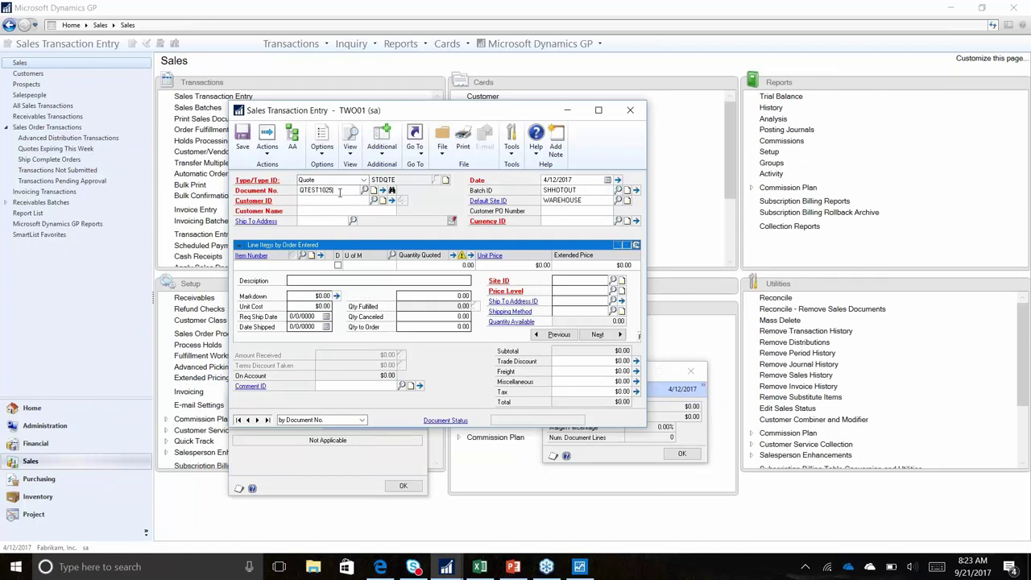
{"action": "key", "text": "Tab"}
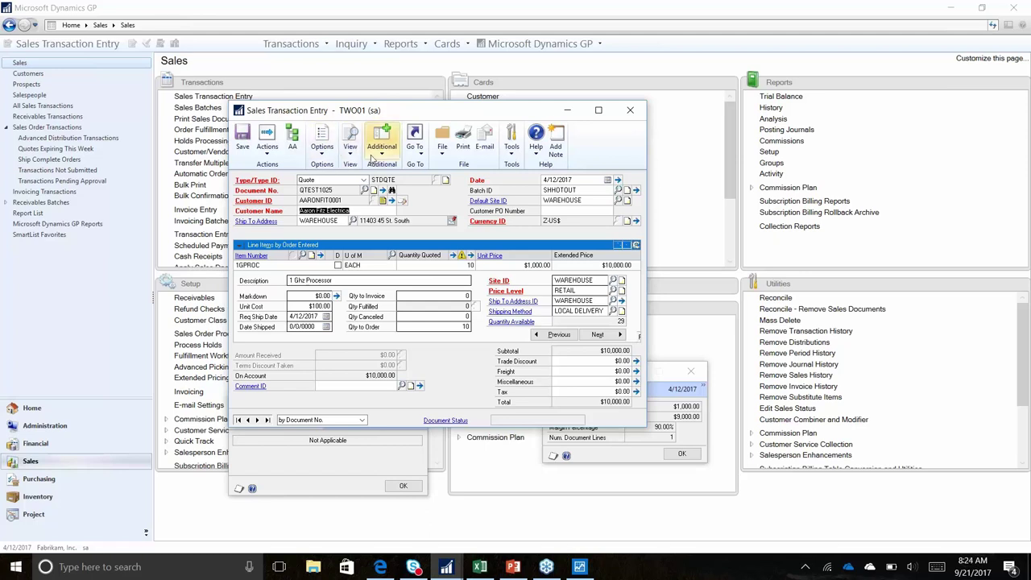
{"action": "left_click", "coordinate": [267, 146]}
{"action": "left_click", "coordinate": [286, 167]}
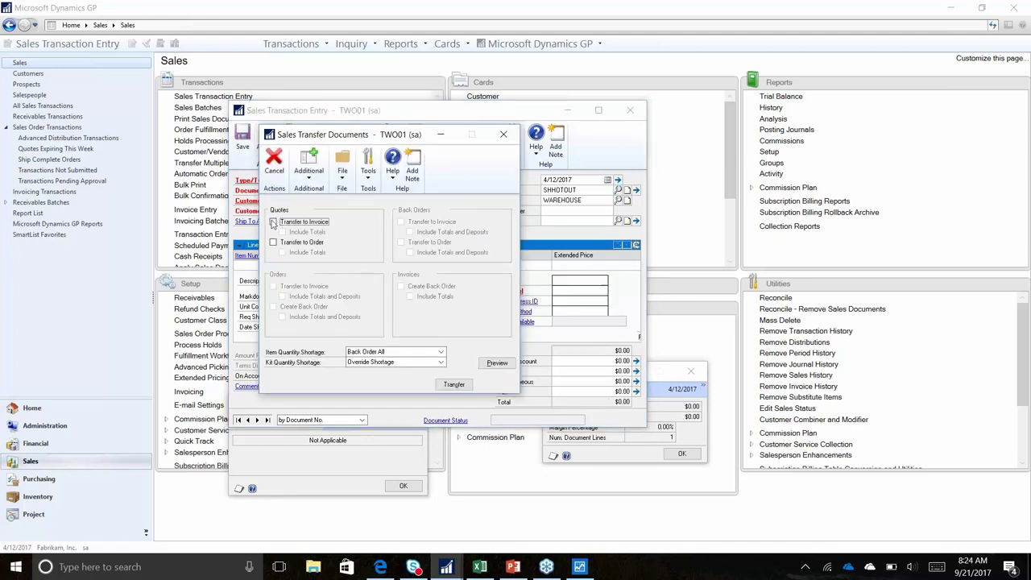
Transfer the quote to an order with totals included, overriding the credit limit, without a log
{"action": "left_click", "coordinate": [274, 242]}
{"action": "left_click", "coordinate": [283, 253]}
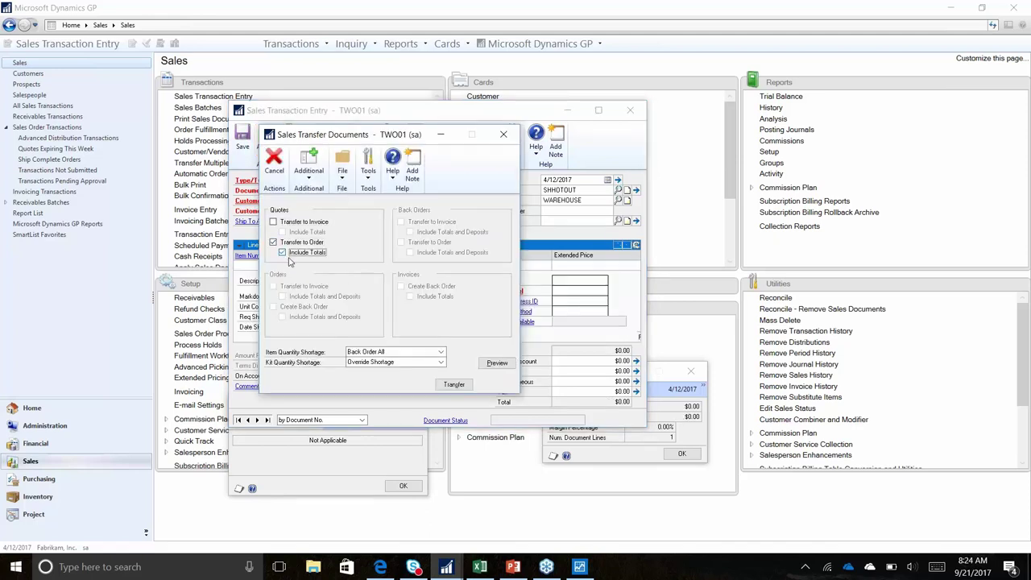
{"action": "left_click", "coordinate": [454, 385]}
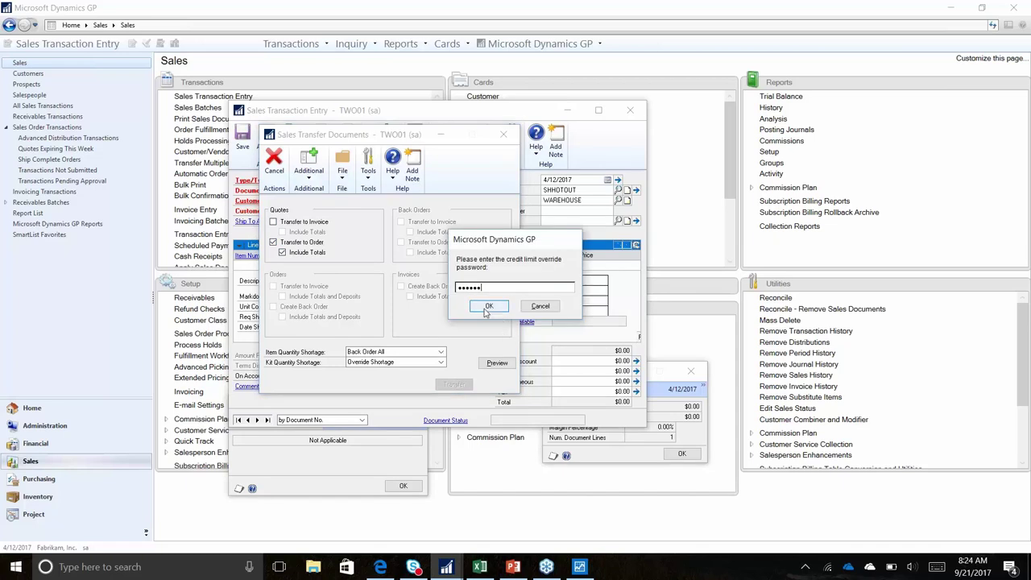
{"action": "left_click", "coordinate": [489, 307]}
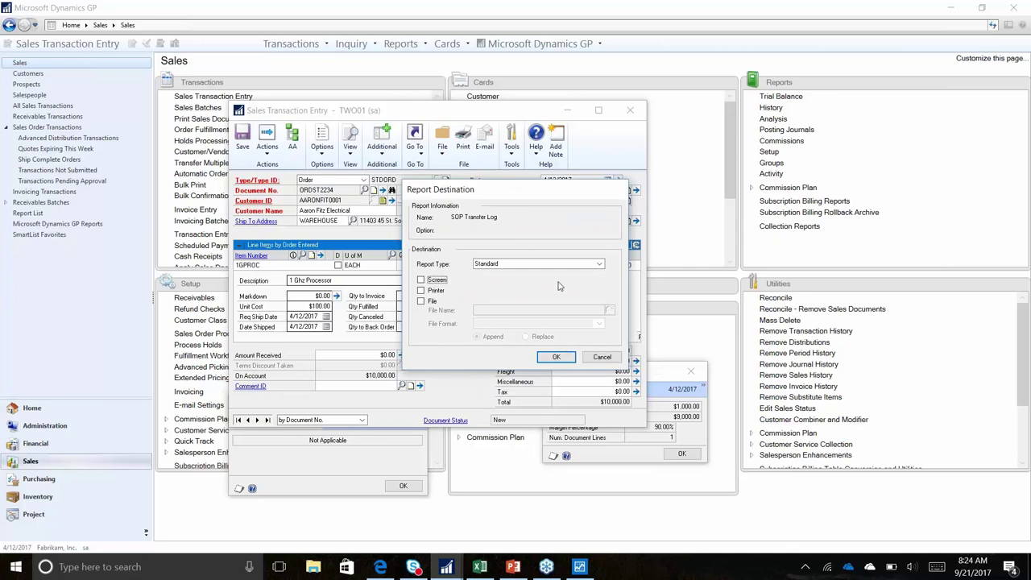
{"action": "left_click", "coordinate": [601, 358]}
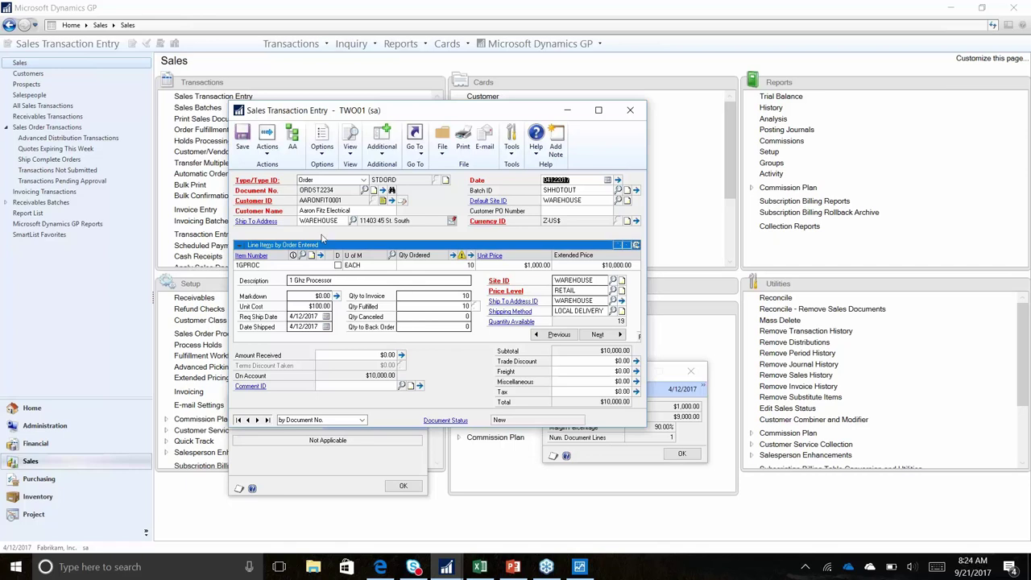
{"action": "left_click", "coordinate": [383, 201]}
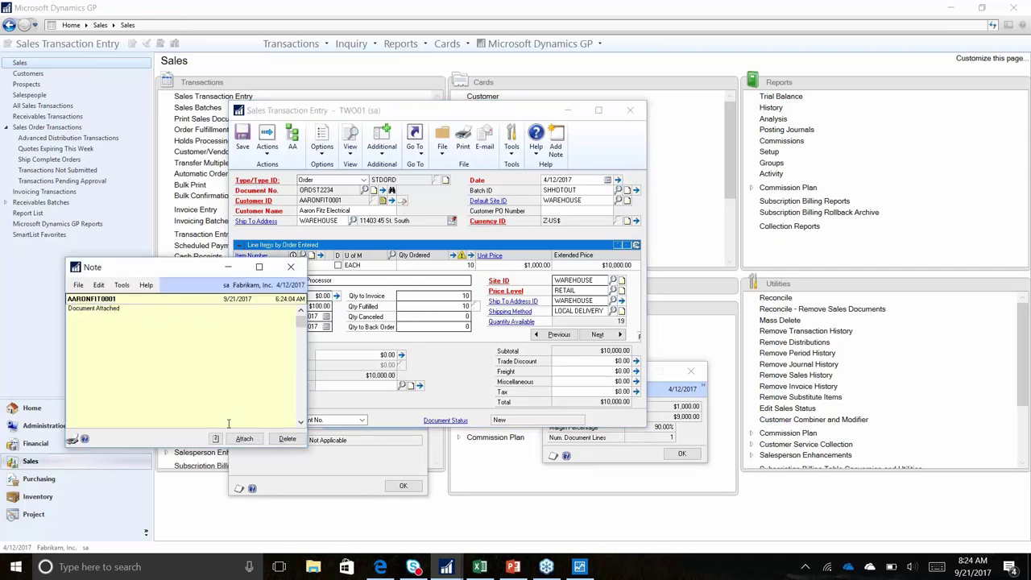
{"action": "left_click", "coordinate": [215, 438]}
{"action": "left_click", "coordinate": [415, 387]}
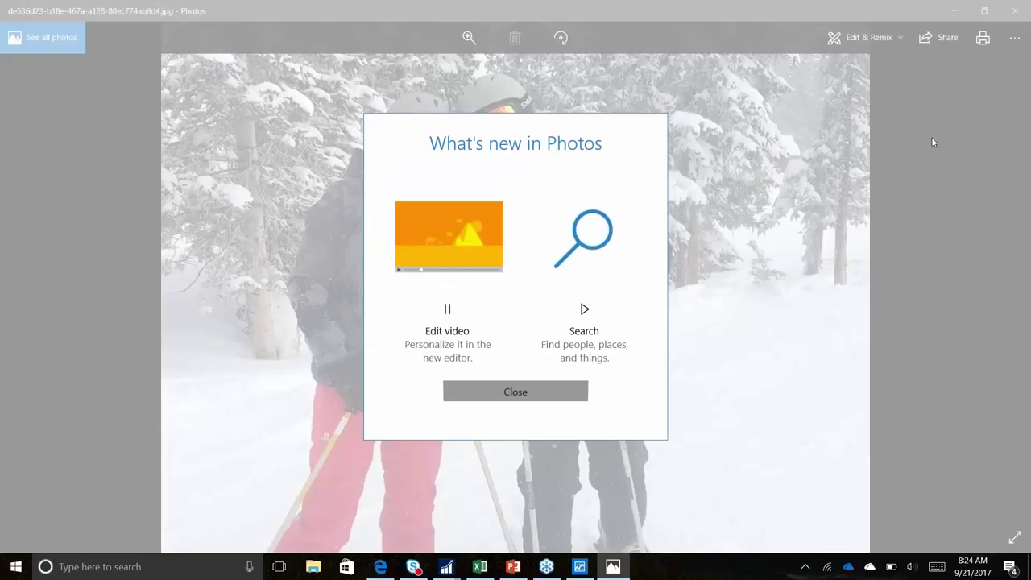
{"action": "left_click", "coordinate": [956, 119]}
{"action": "left_click", "coordinate": [1015, 11]}
{"action": "left_click", "coordinate": [531, 64]}
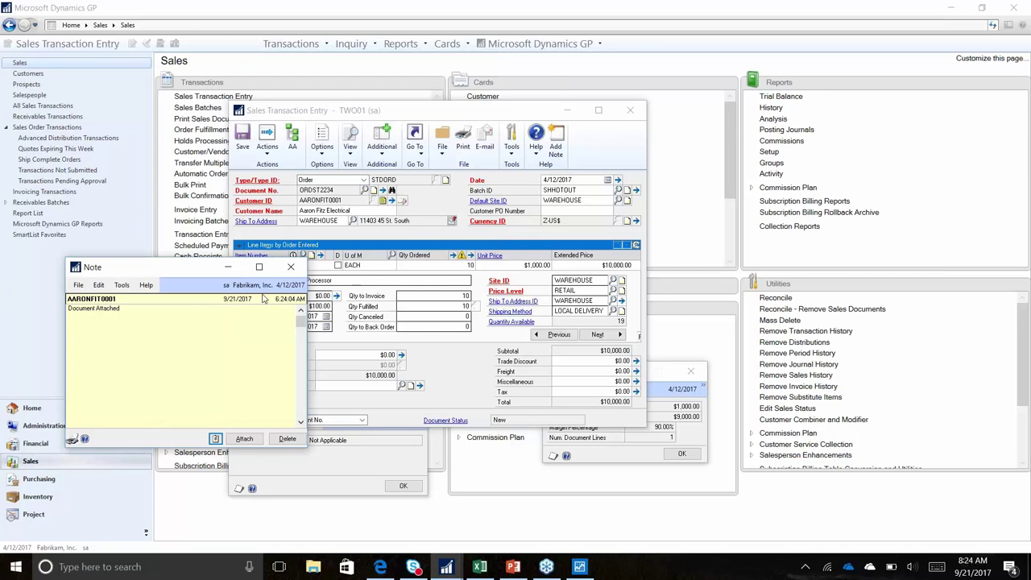
{"action": "left_click", "coordinate": [291, 266]}
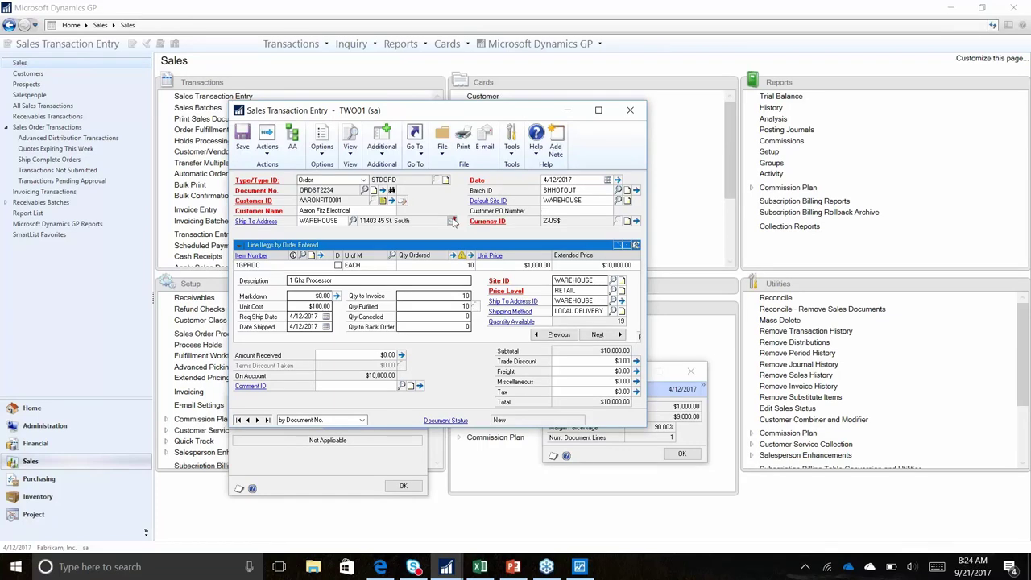
Review the customer's primary address and internet information, keeping Customers as the type
{"action": "left_click", "coordinate": [262, 202]}
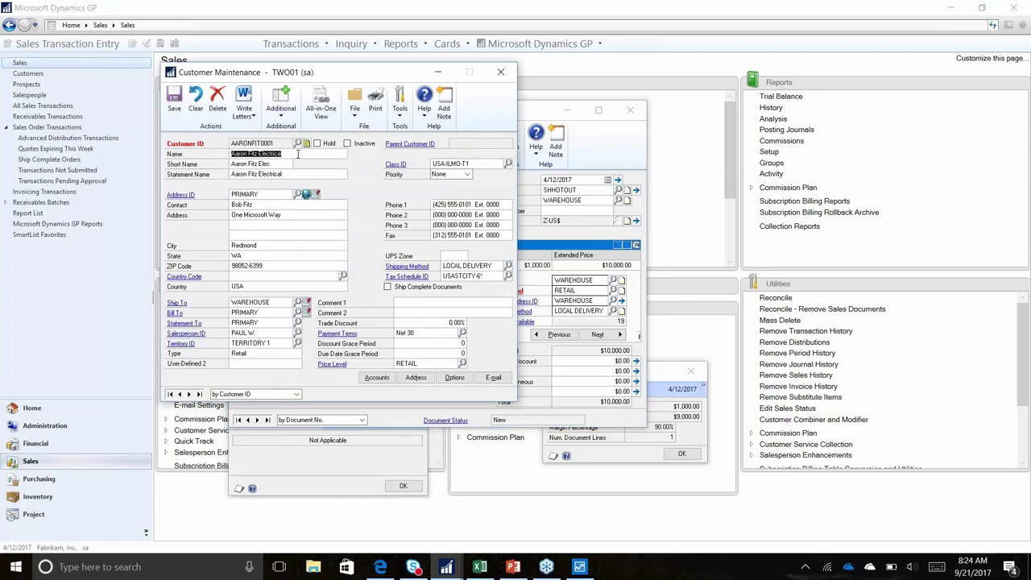
{"action": "left_click", "coordinate": [195, 202]}
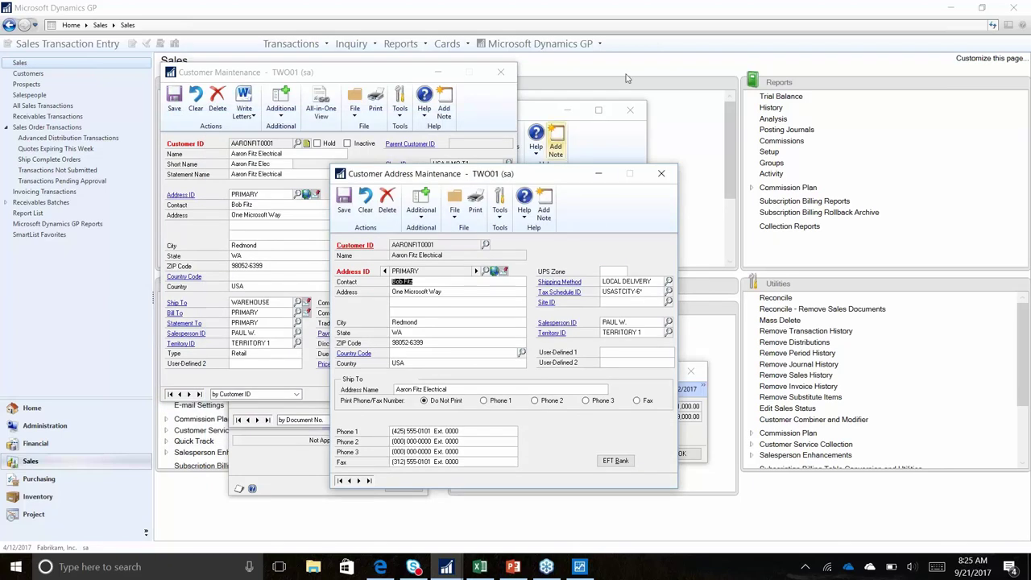
{"action": "left_click", "coordinate": [497, 286]}
{"action": "left_click", "coordinate": [494, 270]}
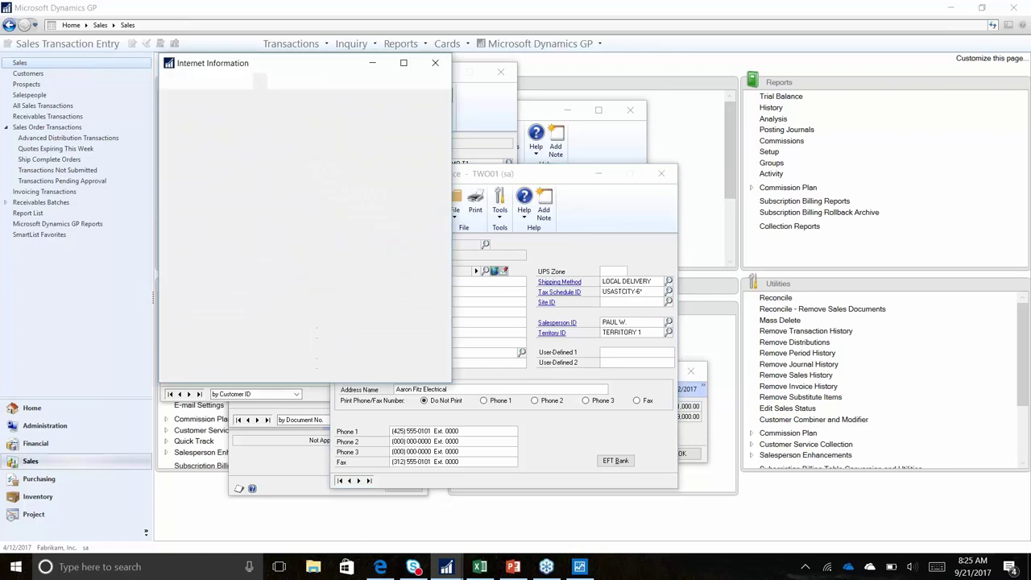
{"action": "left_click", "coordinate": [313, 135]}
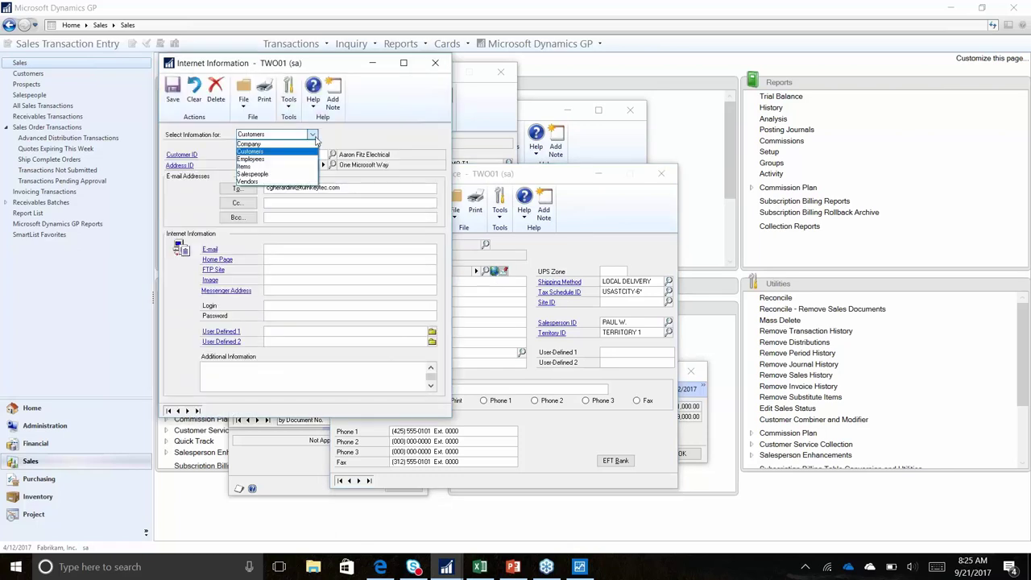
{"action": "left_click", "coordinate": [437, 69]}
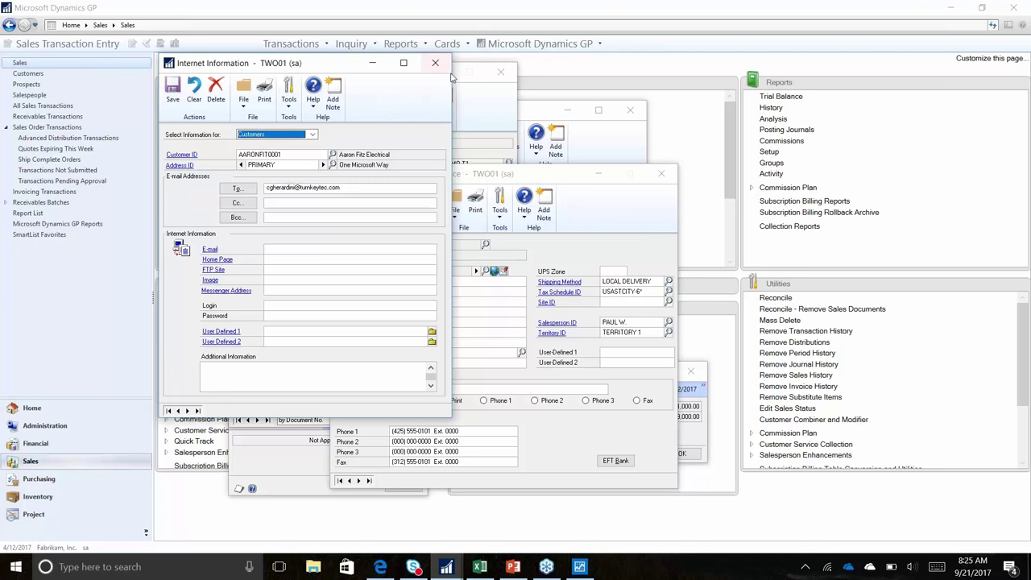
{"action": "left_click", "coordinate": [443, 67]}
Check the EFT bank details, trying country United States, then discard changes and close the address
{"action": "left_click", "coordinate": [616, 461]}
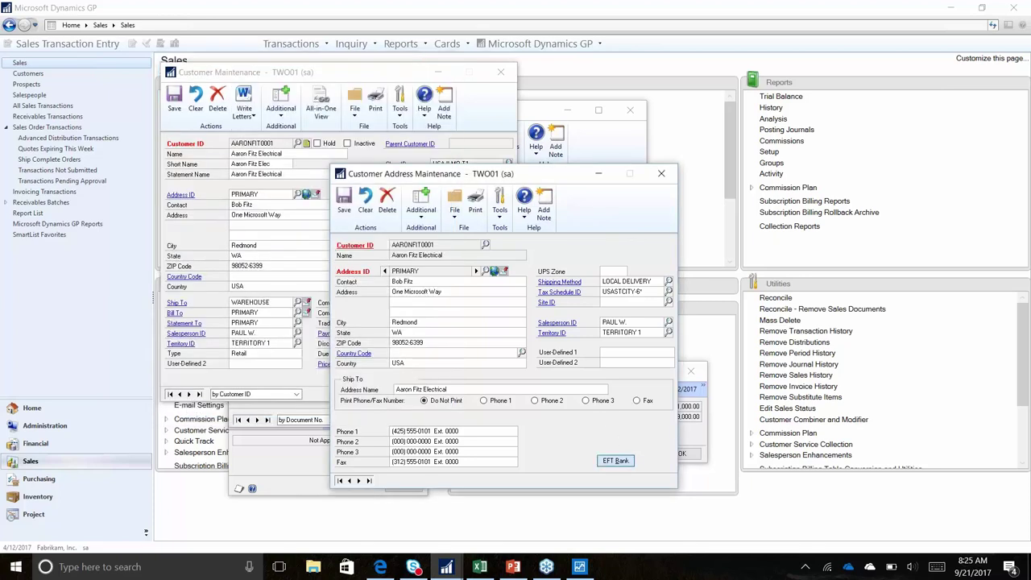
{"action": "left_click", "coordinate": [303, 178]}
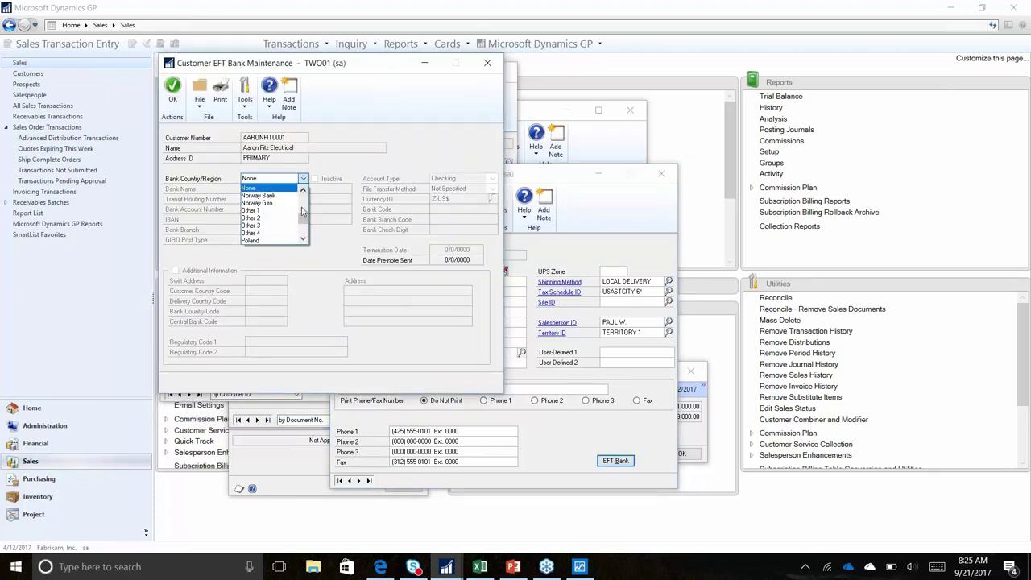
{"action": "left_click_drag", "start_coordinate": [302, 218], "coordinate": [303, 235]}
{"action": "left_click", "coordinate": [274, 240]}
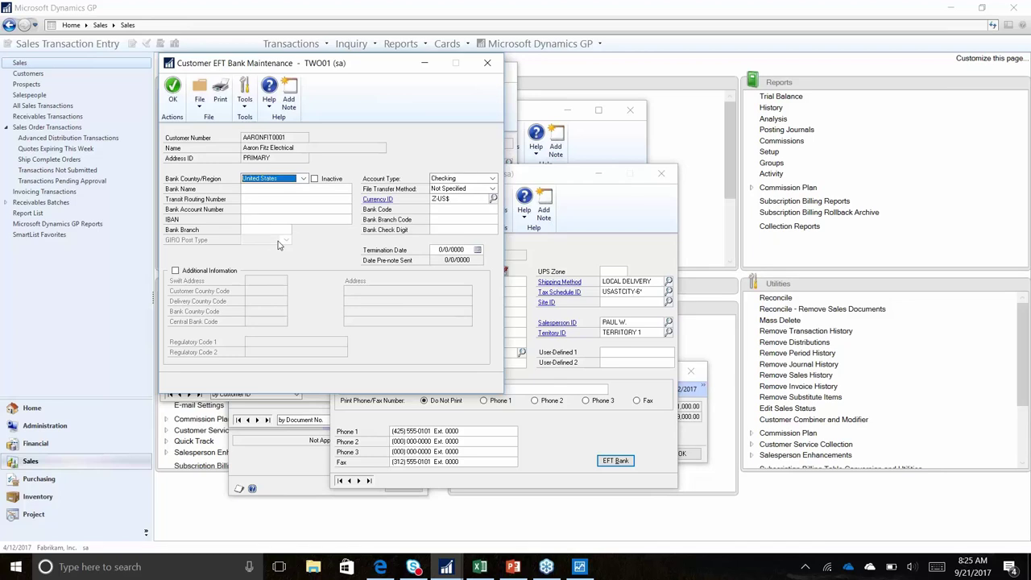
{"action": "left_click", "coordinate": [487, 62]}
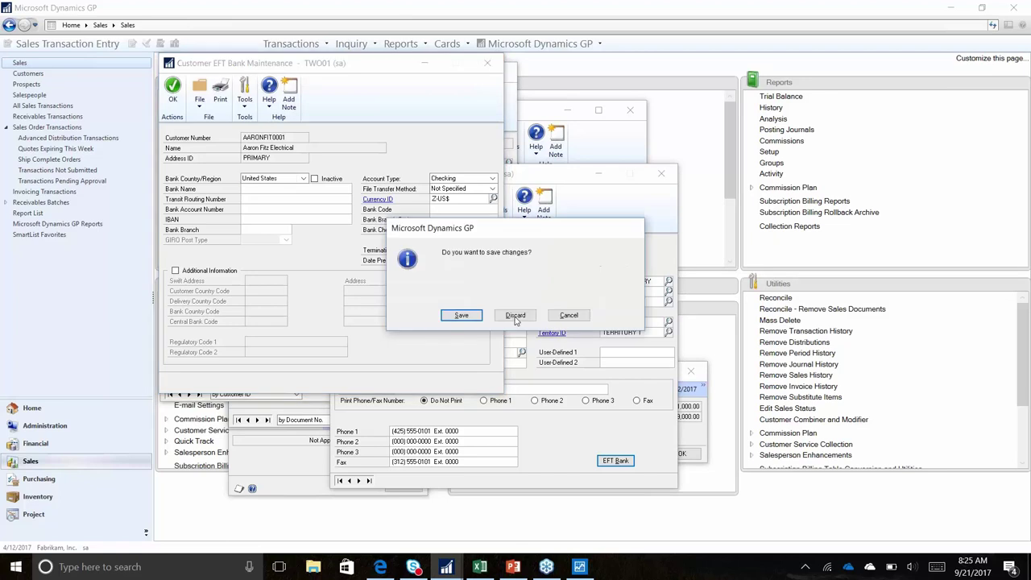
{"action": "left_click", "coordinate": [514, 316]}
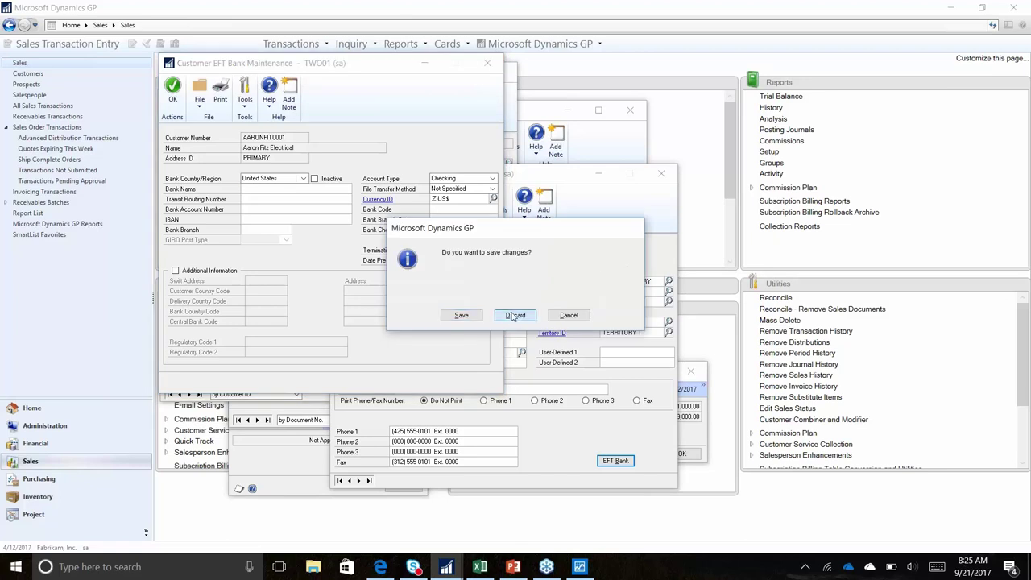
{"action": "left_click", "coordinate": [661, 173]}
Review e-mail options, keeping PDF* for Sales Fulfillment Order, and dismiss the Exchange/MAPI errors
{"action": "left_click", "coordinate": [497, 377]}
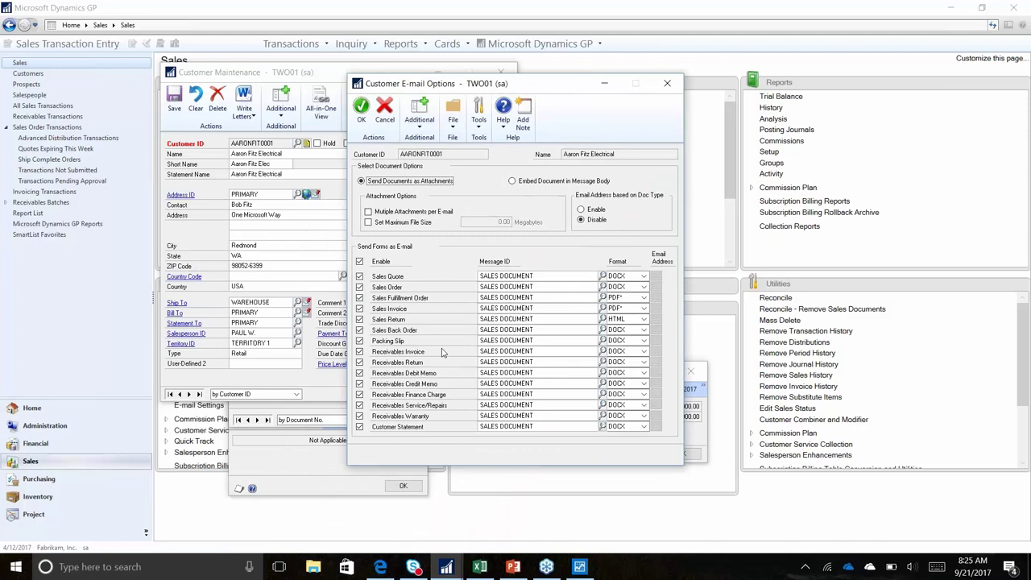
{"action": "left_click", "coordinate": [644, 297]}
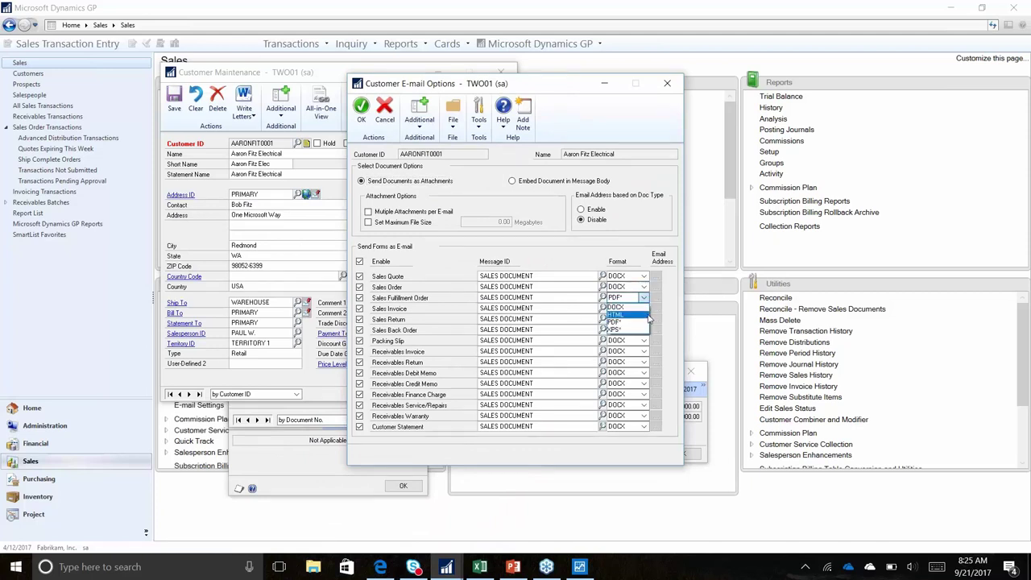
{"action": "left_click", "coordinate": [644, 321]}
{"action": "left_click", "coordinate": [525, 280]}
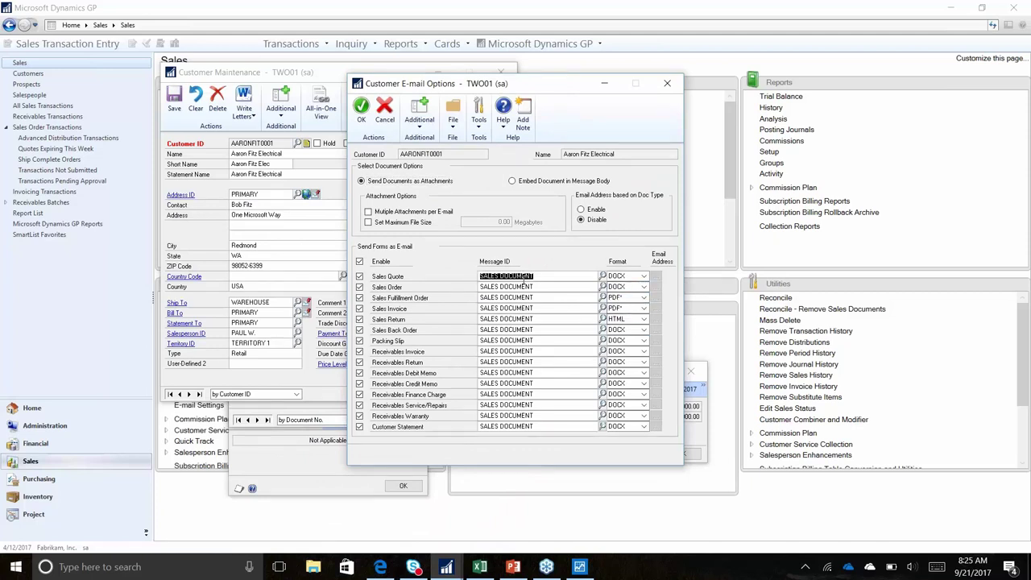
{"action": "left_click", "coordinate": [585, 314]}
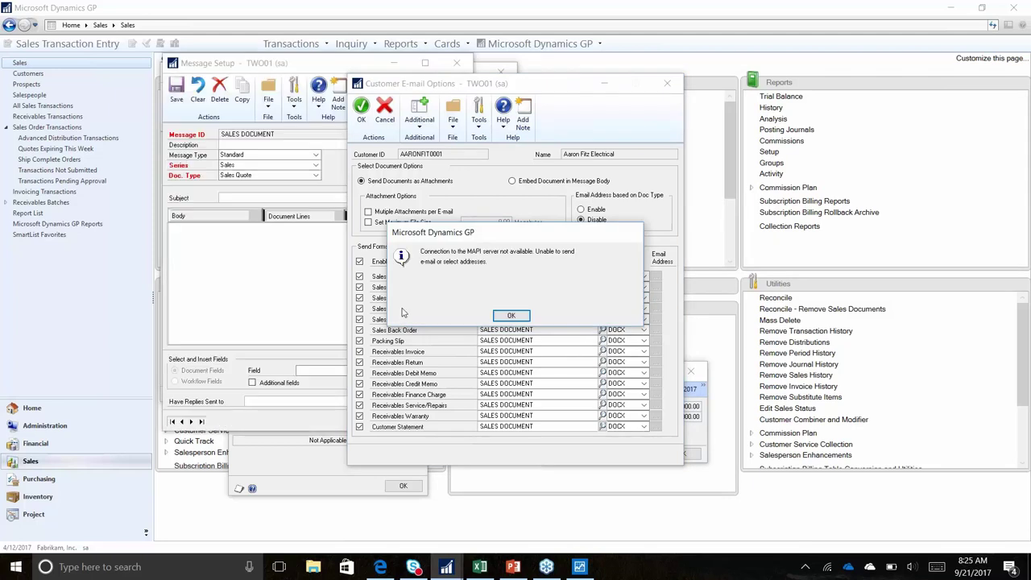
{"action": "left_click", "coordinate": [510, 315]}
Edit the Sales Quote message, then close message setup, e-mail options and the customer record
{"action": "left_click", "coordinate": [442, 279]}
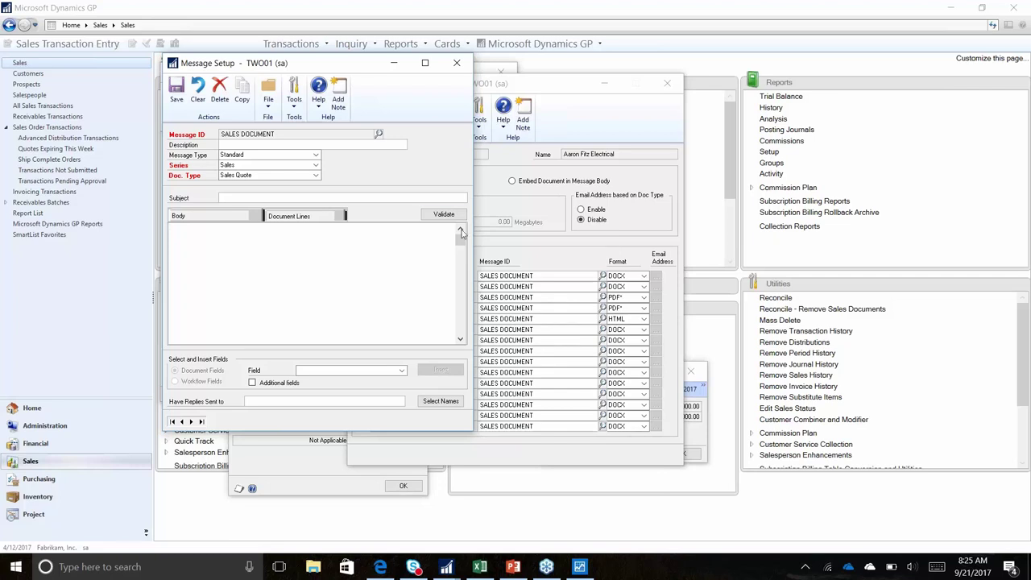
{"action": "left_click", "coordinate": [457, 65]}
{"action": "left_click", "coordinate": [516, 312]}
{"action": "left_click", "coordinate": [667, 84]}
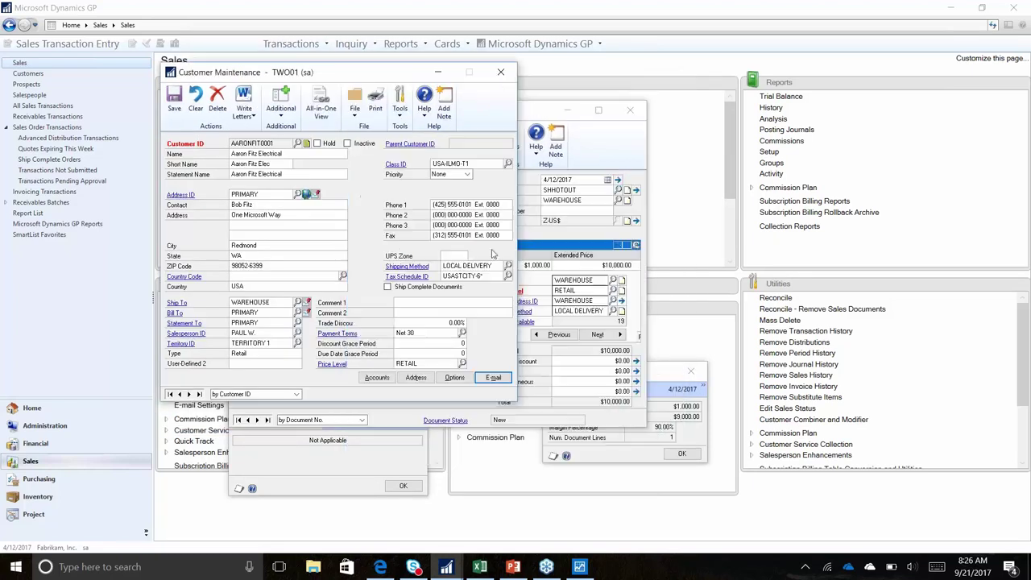
{"action": "left_click", "coordinate": [500, 71]}
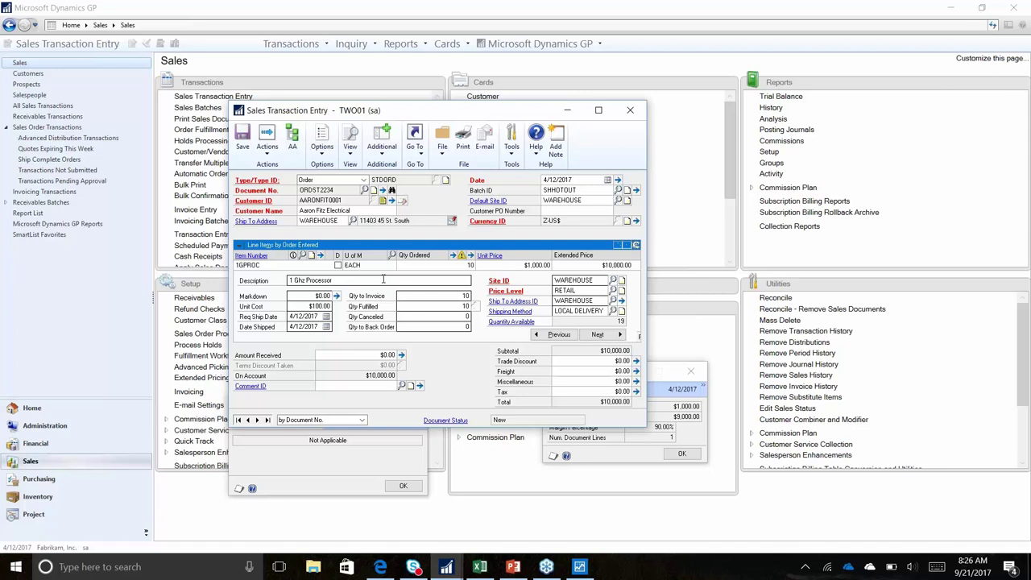
{"action": "left_click", "coordinate": [447, 307]}
{"action": "type", "text": "0"}
{"action": "key", "text": "Tab"}
{"action": "left_click", "coordinate": [271, 190]}
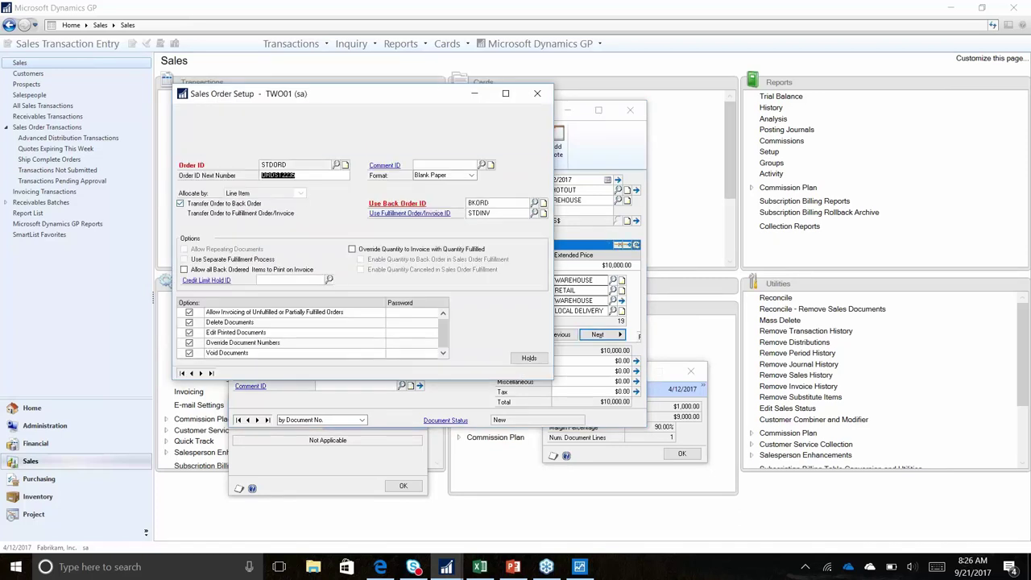
{"action": "left_click", "coordinate": [338, 165]}
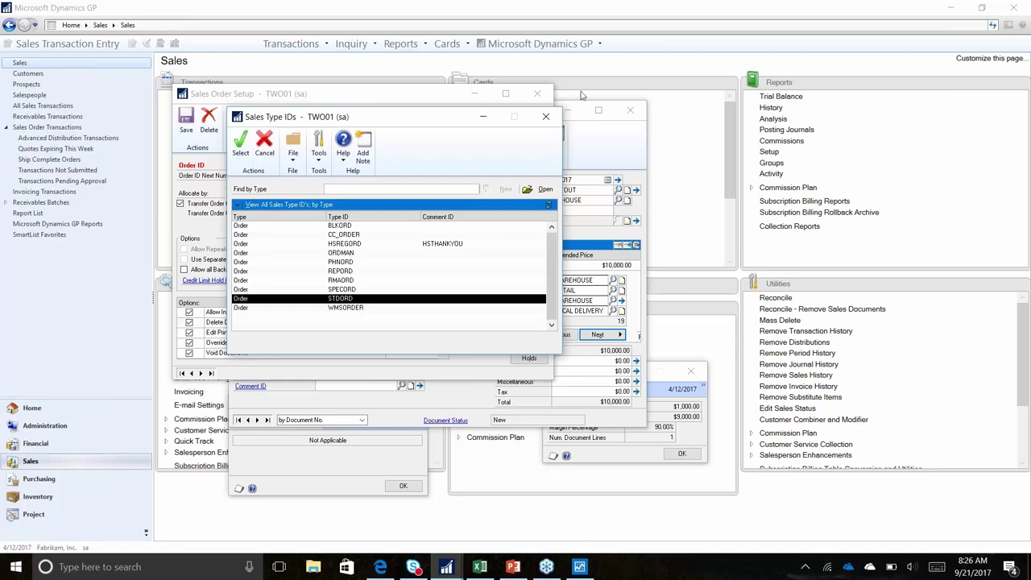
{"action": "left_click", "coordinate": [543, 116]}
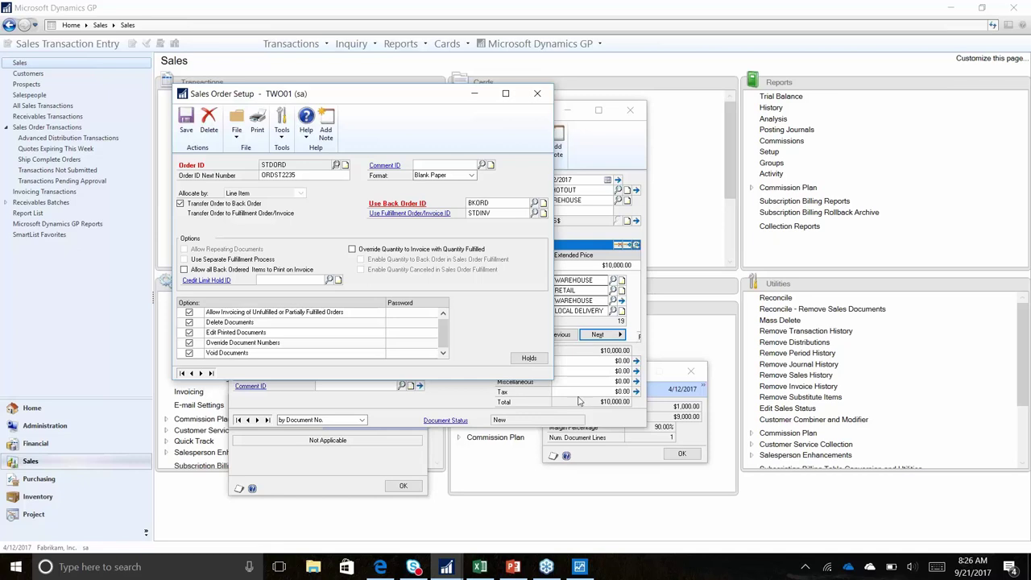
{"action": "left_click", "coordinate": [563, 109]}
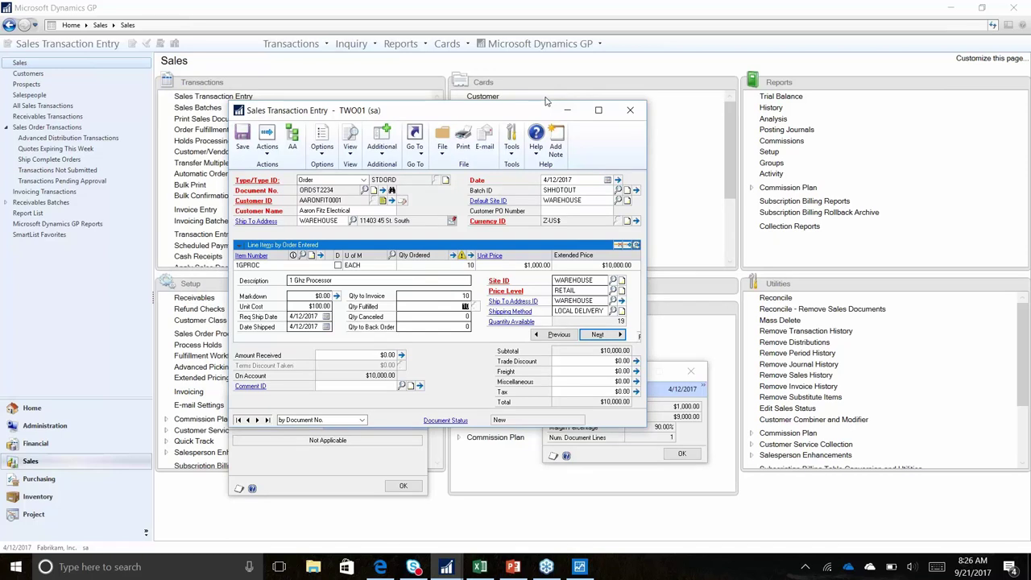
Transfer the sales order to an invoice, skipping the transfer log and invoice printing
{"action": "left_click", "coordinate": [267, 145]}
{"action": "left_click", "coordinate": [294, 184]}
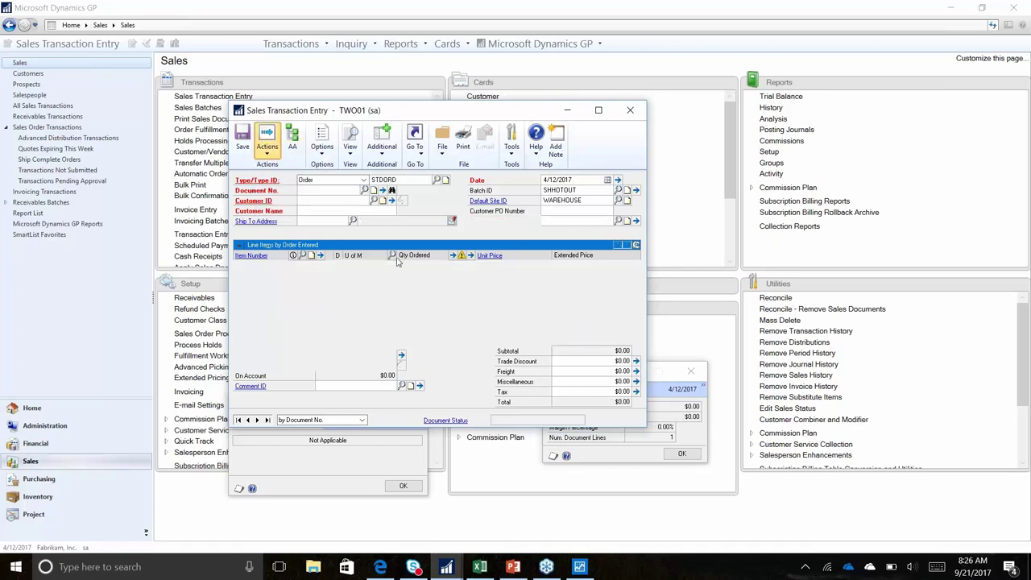
{"action": "left_click", "coordinate": [316, 287]}
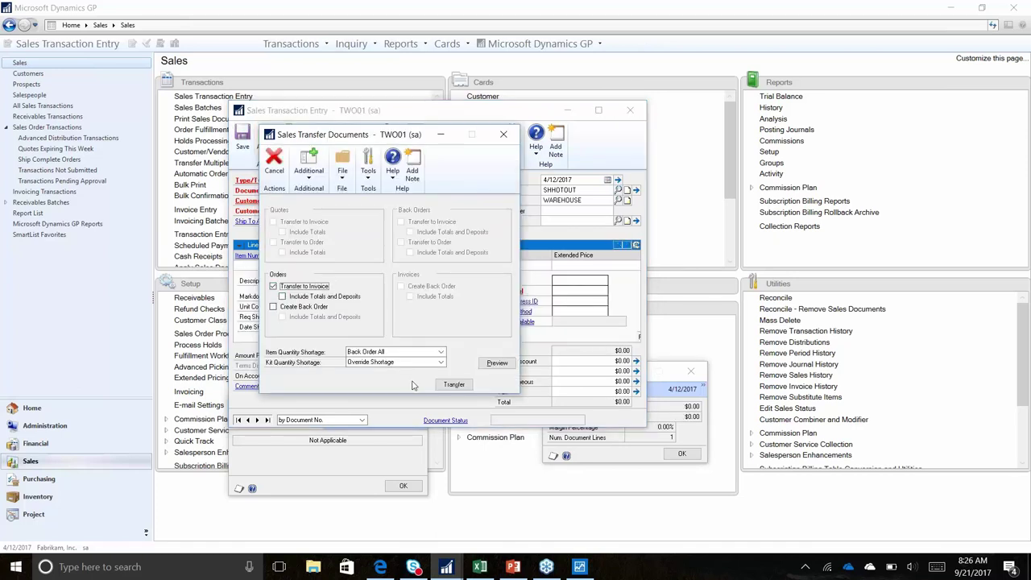
{"action": "left_click", "coordinate": [453, 385]}
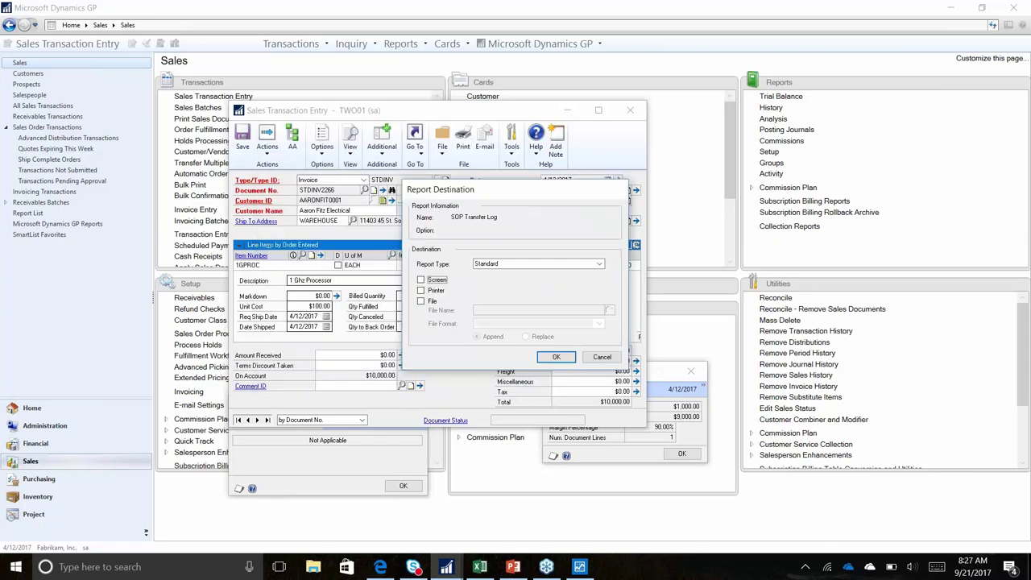
{"action": "left_click", "coordinate": [602, 357]}
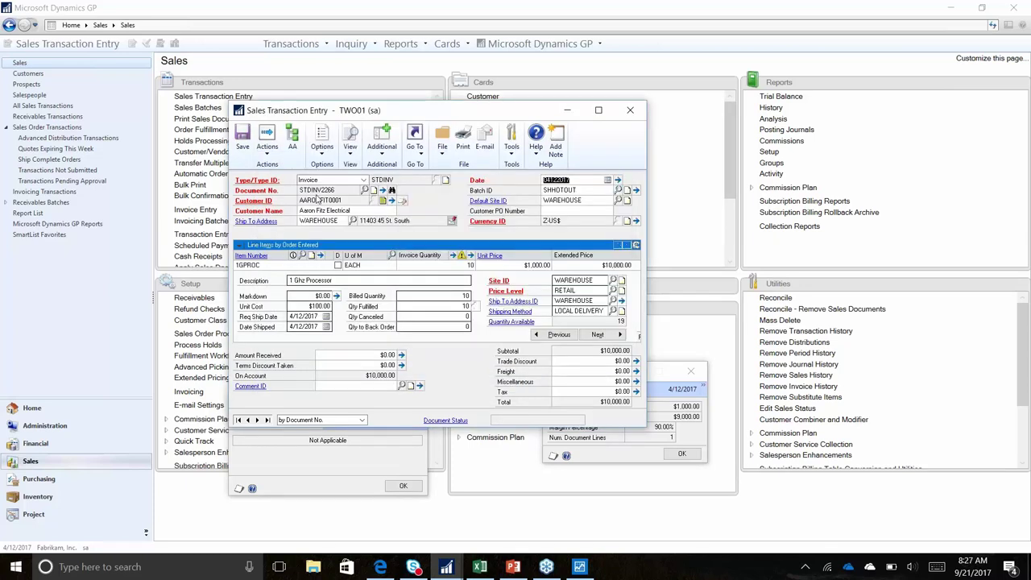
{"action": "left_click", "coordinate": [465, 149]}
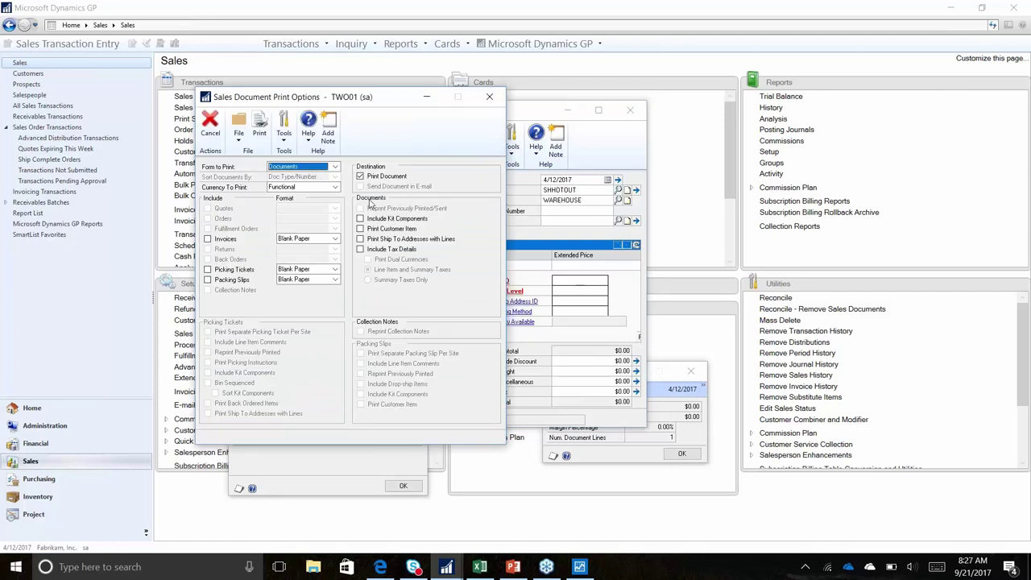
{"action": "left_click", "coordinate": [492, 99]}
Enter a new invoice for the customer with 10 units of item 1GPROC
{"action": "key", "text": "Tab"}
{"action": "type", "text": "6"}
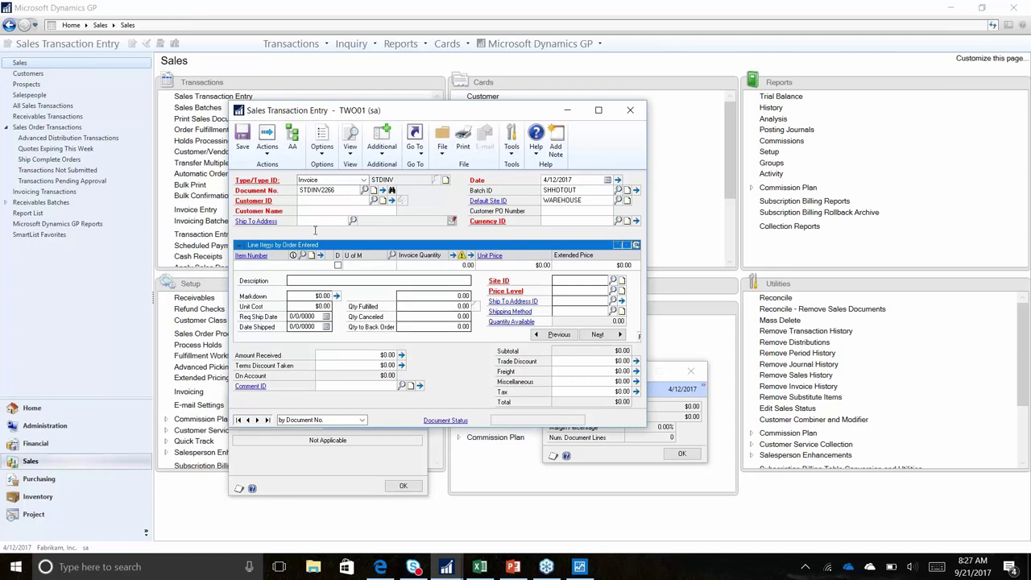
{"action": "left_click", "coordinate": [344, 200]}
{"action": "type", "text": "AARONFIT0001"}
{"action": "key", "text": "Tab"}
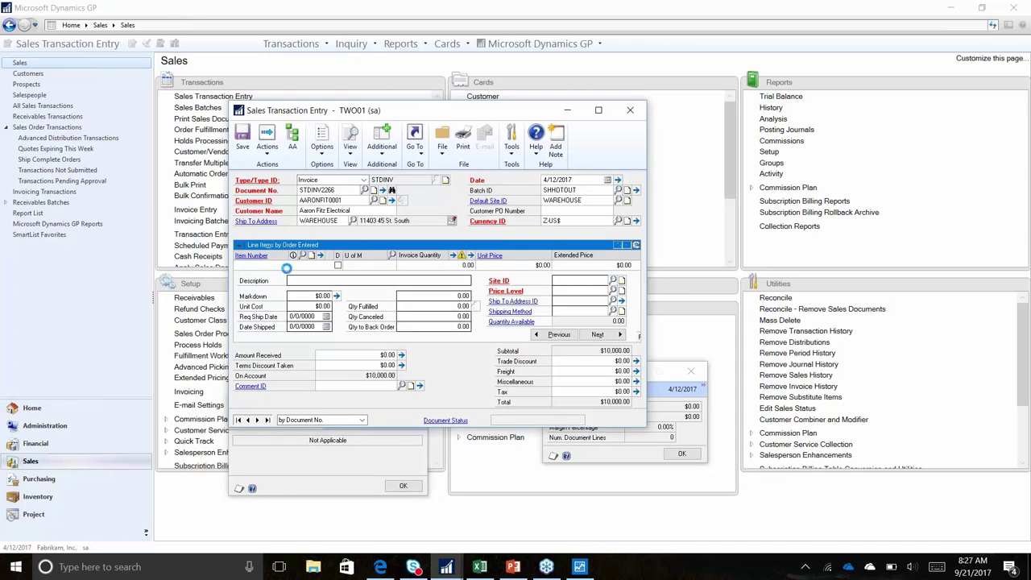
{"action": "type", "text": "1GPROC"}
{"action": "key", "text": "Tab"}
{"action": "type", "text": "10"}
{"action": "key", "text": "Tab"}
Open the 1GPROC item record, keeping its item type as Sales Inventory
{"action": "left_click", "coordinate": [258, 258]}
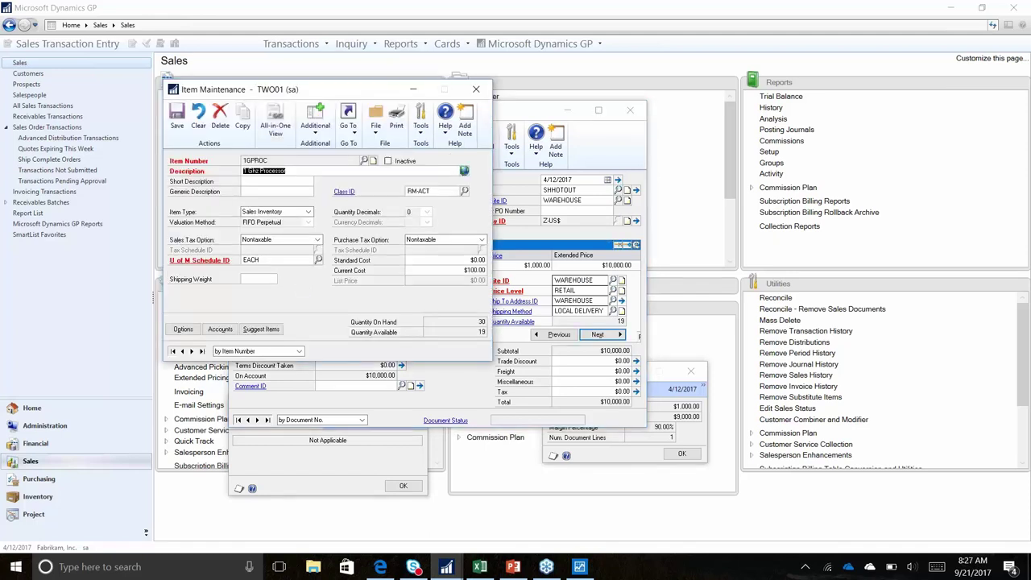
{"action": "left_click", "coordinate": [308, 212]}
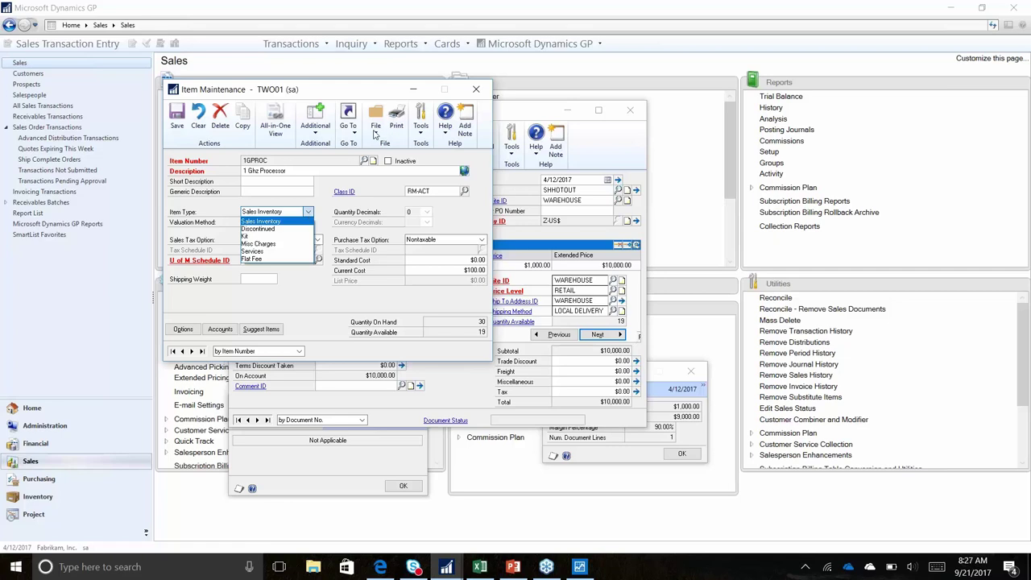
{"action": "left_click", "coordinate": [354, 127]}
{"action": "left_click", "coordinate": [354, 127]}
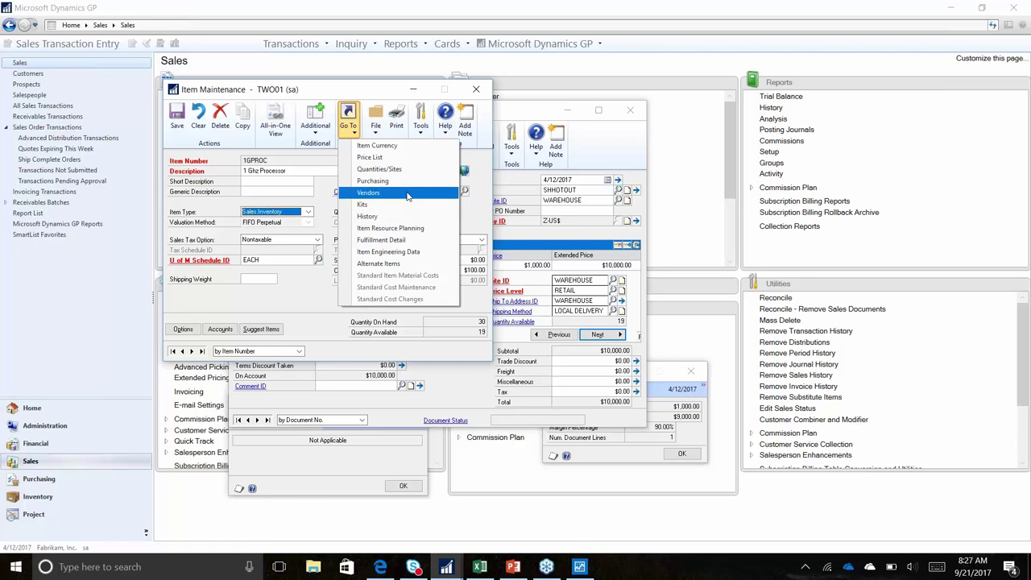
Confirm 1GPROC's replenishment method stays Buy and order policy stays Not Planned
{"action": "left_click", "coordinate": [405, 228]}
{"action": "left_click", "coordinate": [458, 223]}
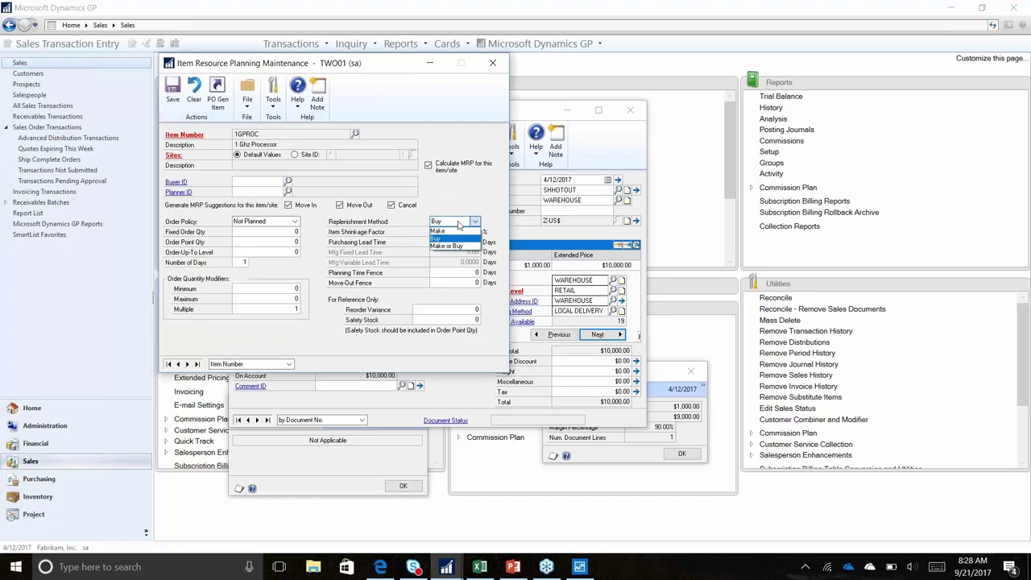
{"action": "left_click", "coordinate": [458, 223]}
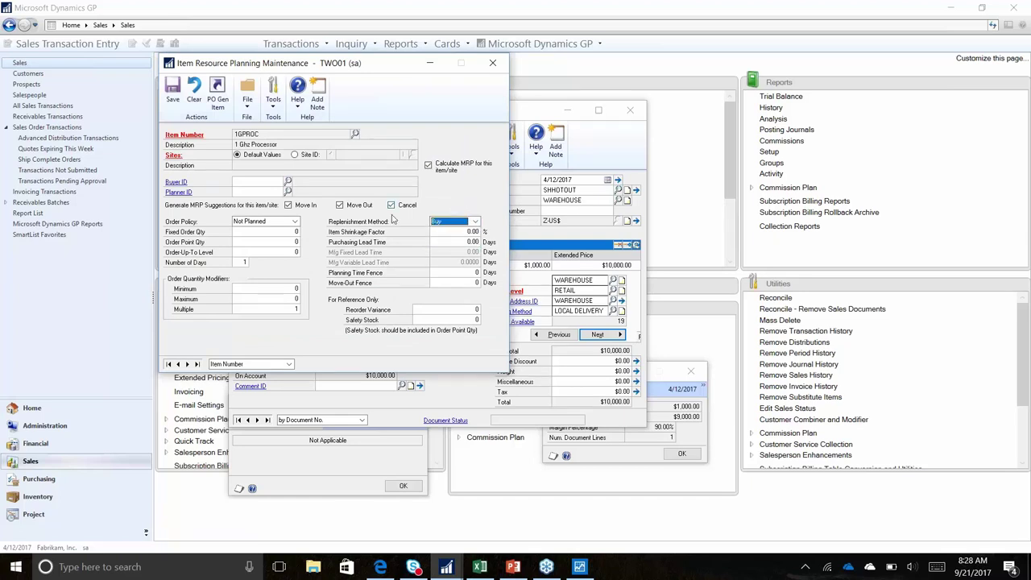
{"action": "left_click", "coordinate": [271, 219]}
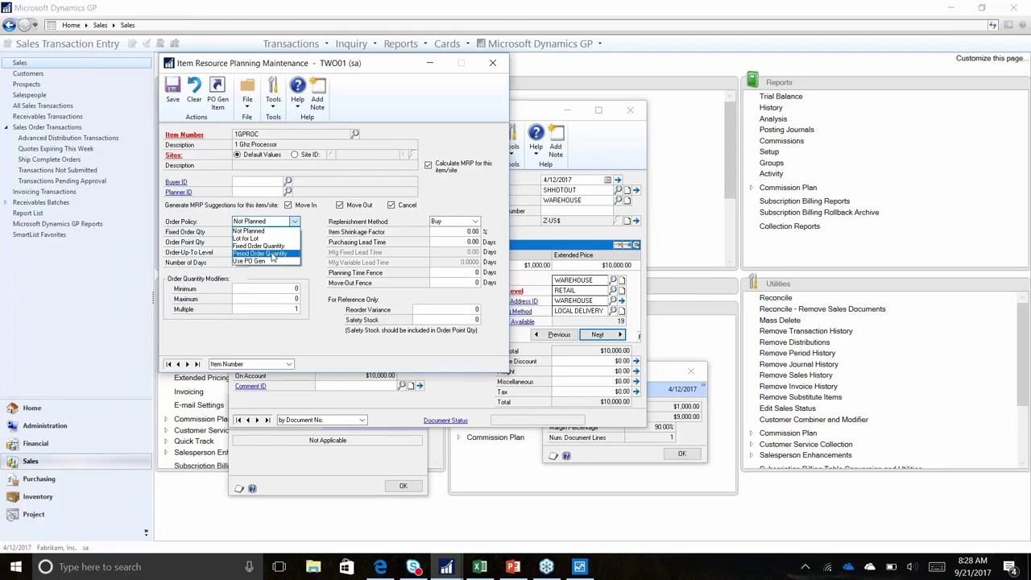
{"action": "left_click", "coordinate": [491, 64]}
{"action": "left_click", "coordinate": [492, 62]}
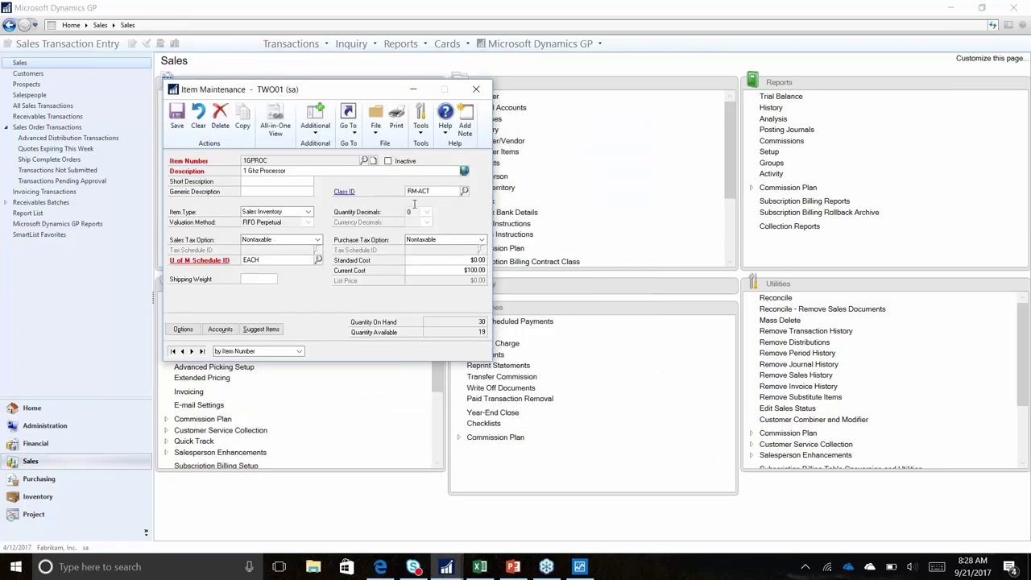
Close the item window and show the full Purchasing transactions list
{"action": "left_click", "coordinate": [475, 88]}
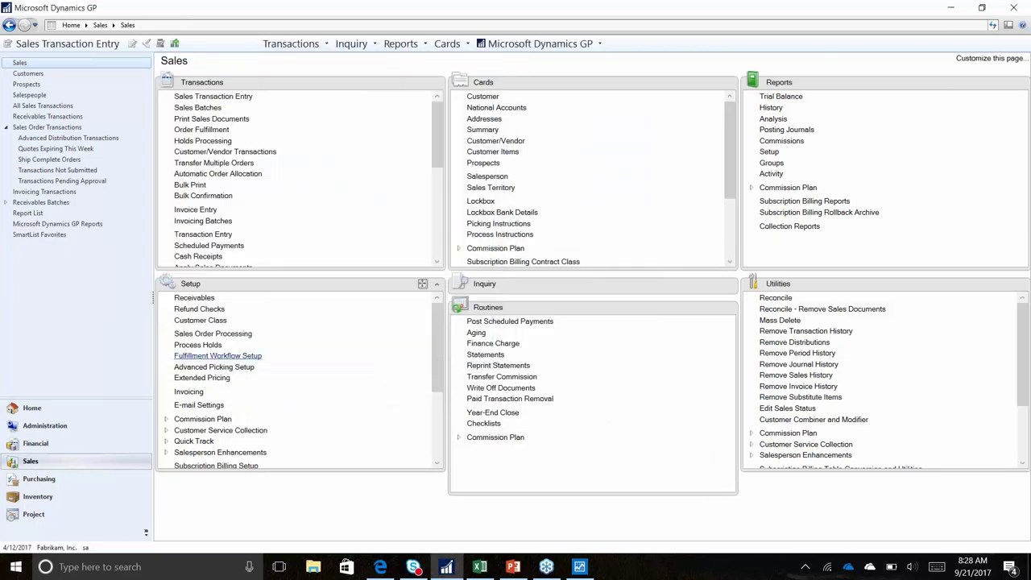
{"action": "left_click", "coordinate": [57, 483]}
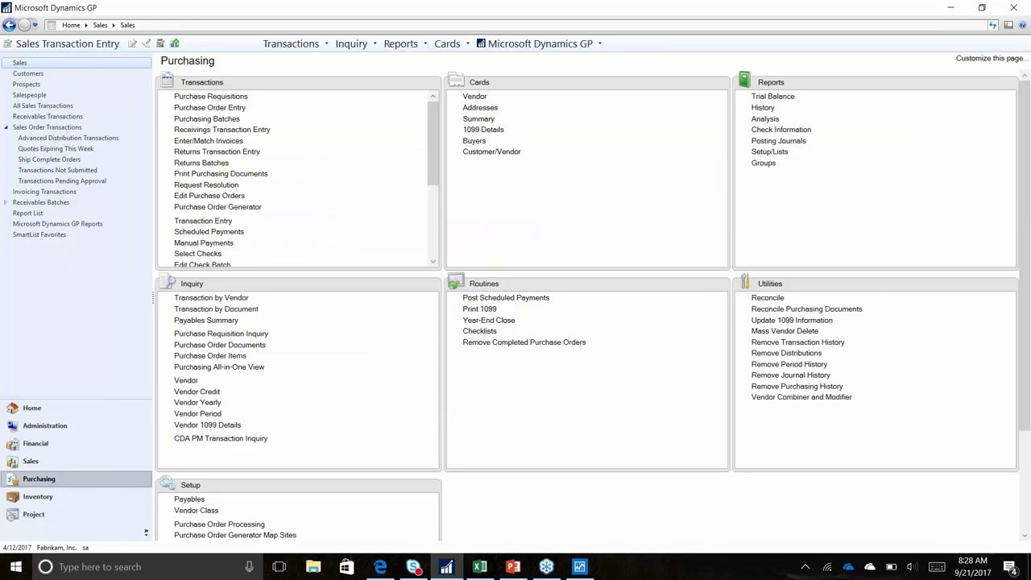
{"action": "left_click", "coordinate": [419, 83]}
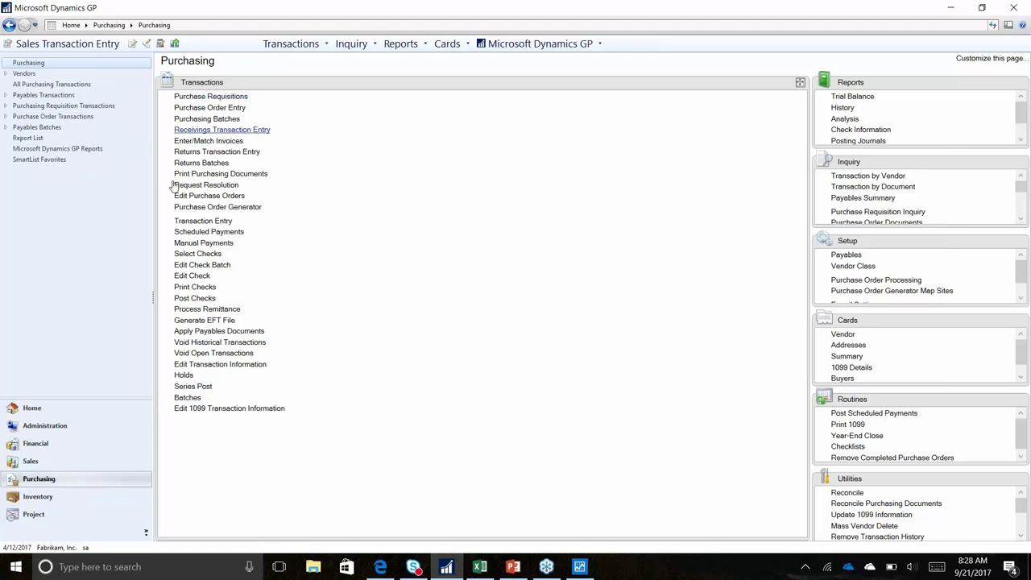
Suggest purchase orders, assign Advanced Office Systems as 1GPROC's vendor, and mark only 1GPROC
{"action": "left_click", "coordinate": [214, 207]}
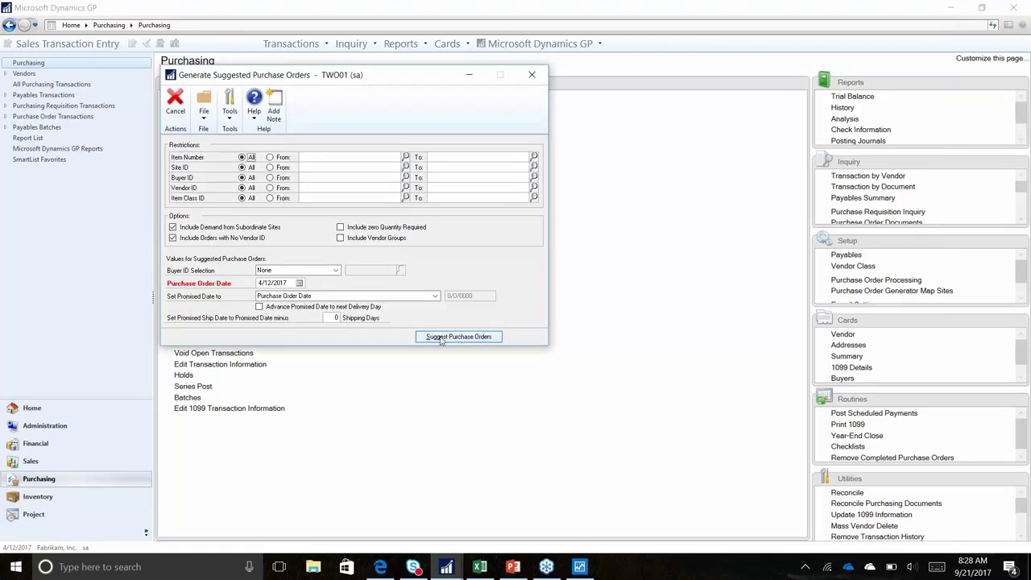
{"action": "left_click", "coordinate": [438, 338]}
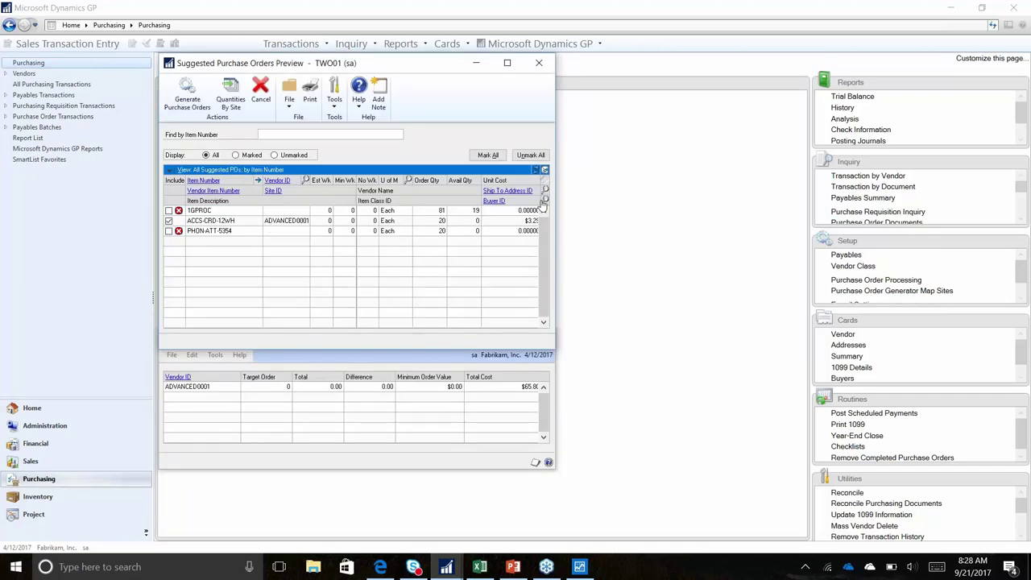
{"action": "left_click", "coordinate": [544, 169]}
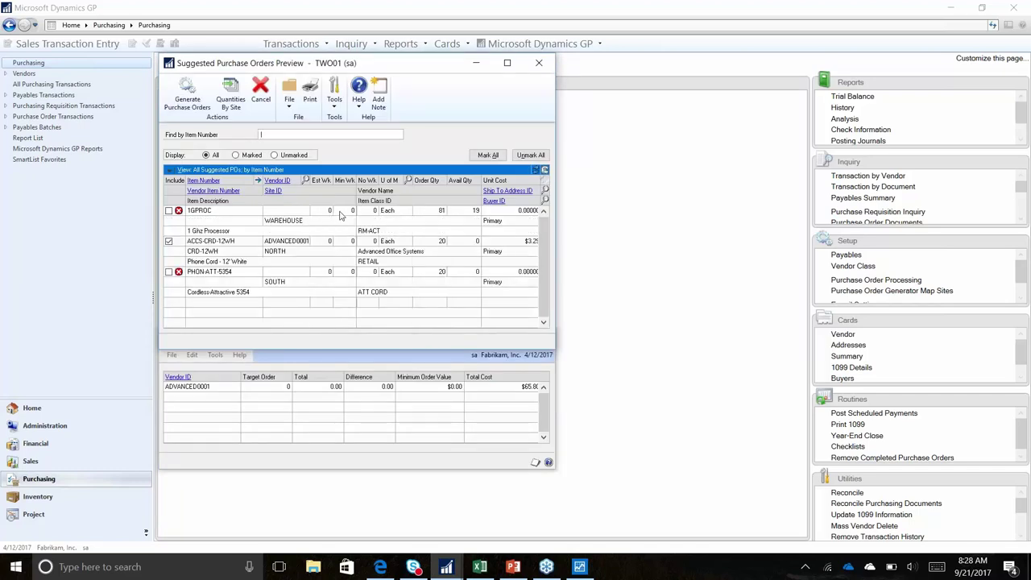
{"action": "left_click", "coordinate": [435, 210]}
{"action": "left_click", "coordinate": [294, 210]}
{"action": "type", "text": "ADVANCED0001"}
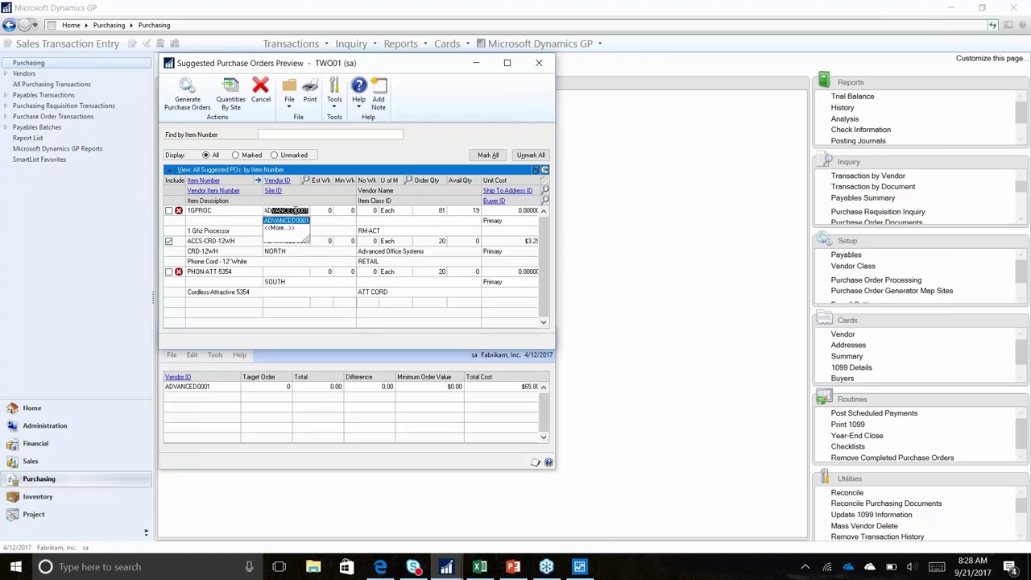
{"action": "key", "text": "Tab"}
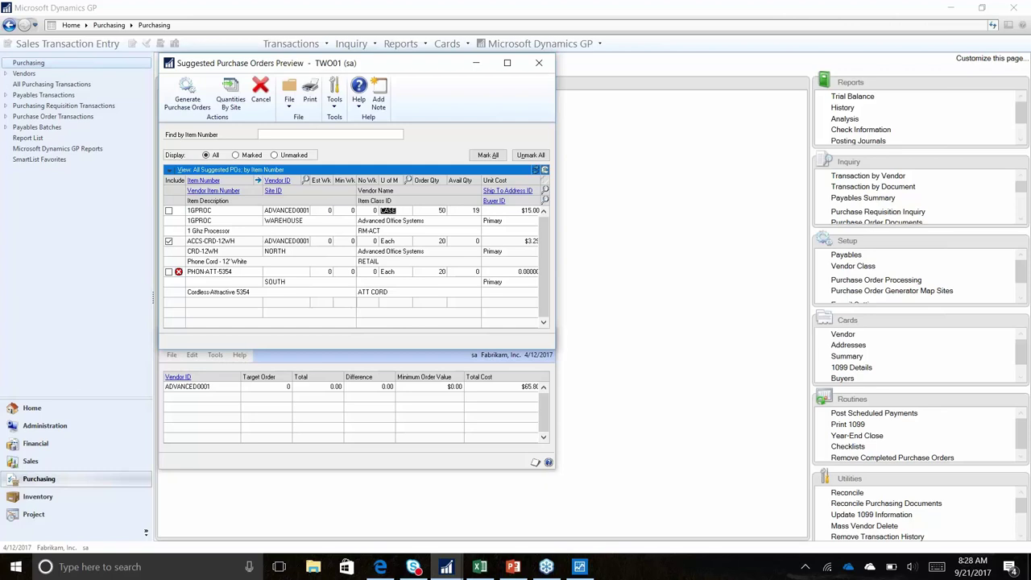
{"action": "left_click", "coordinate": [168, 211]}
{"action": "left_click", "coordinate": [168, 241]}
Generate the marked purchase order without the report and close the generator windows
{"action": "left_click", "coordinate": [192, 100]}
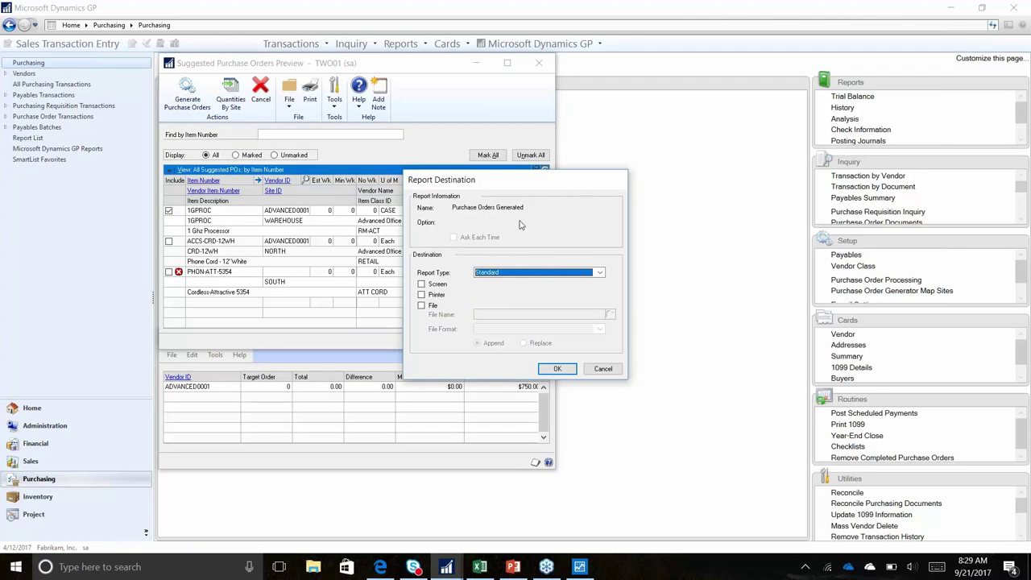
{"action": "left_click", "coordinate": [601, 370]}
{"action": "left_click", "coordinate": [539, 63]}
{"action": "left_click", "coordinate": [493, 316]}
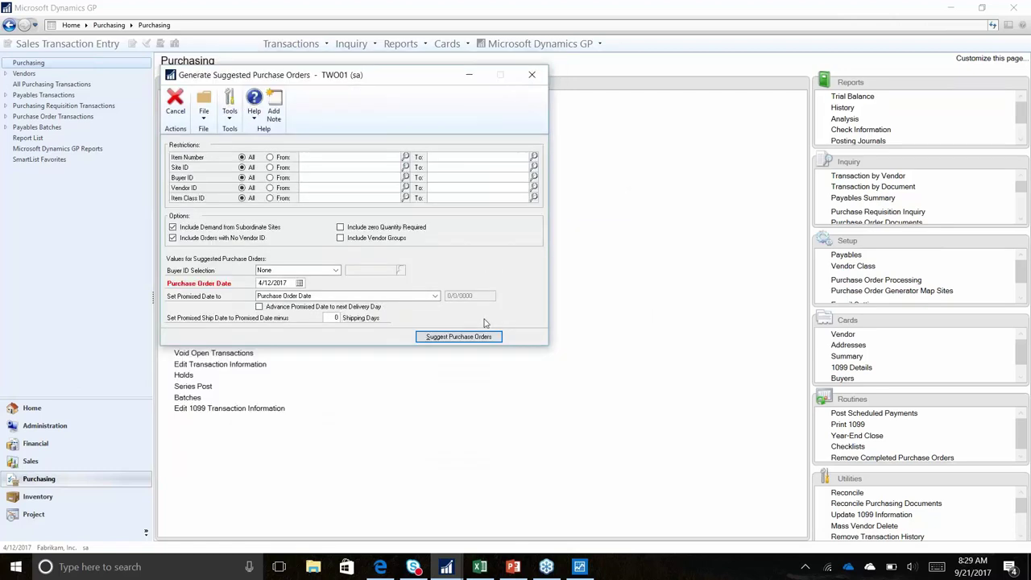
{"action": "left_click", "coordinate": [531, 74]}
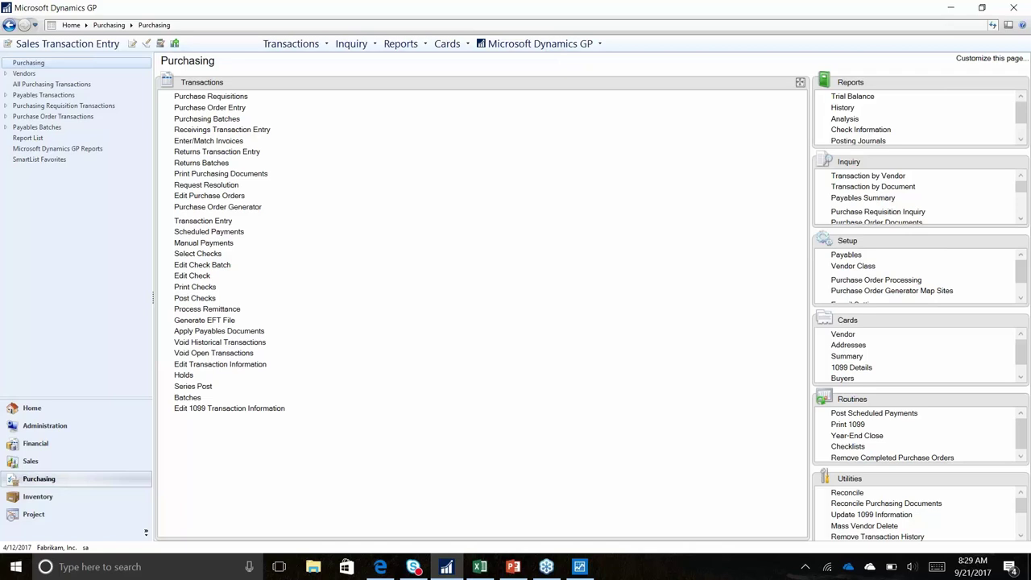
Load the generated Advanced Office Systems purchase order, print it to screen, and close the preview
{"action": "left_click", "coordinate": [208, 108]}
{"action": "left_click", "coordinate": [196, 359]}
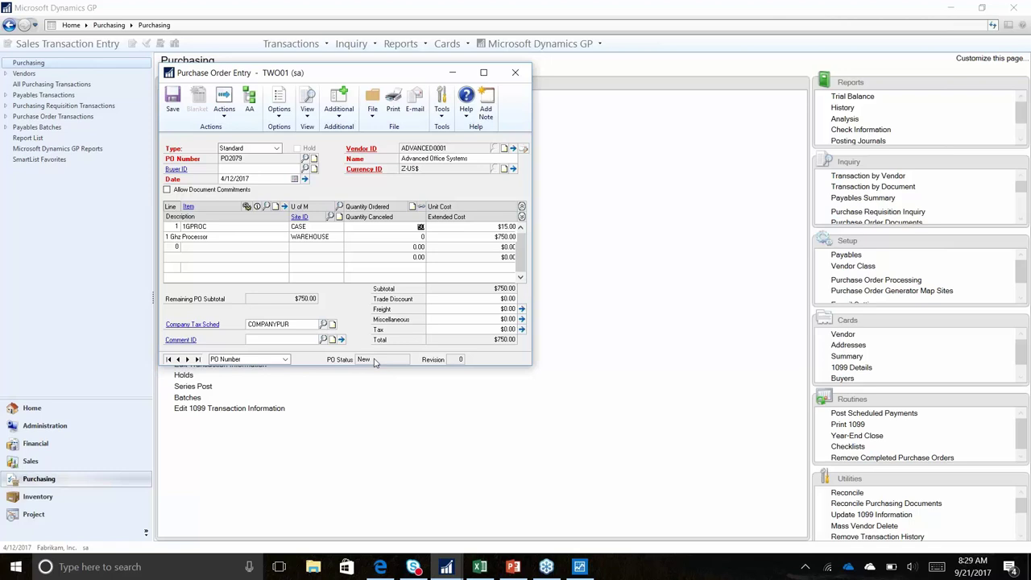
{"action": "left_click", "coordinate": [393, 105]}
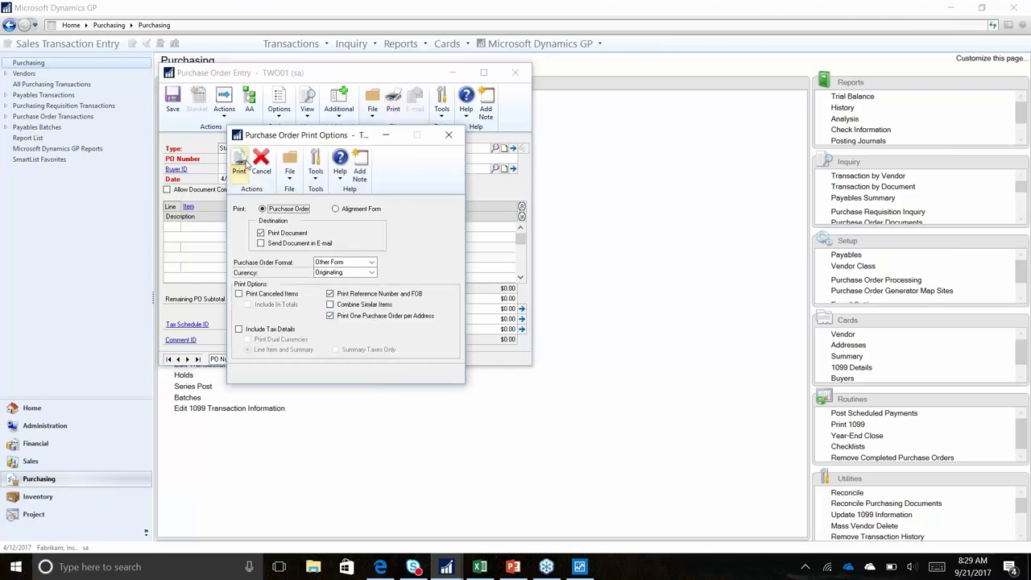
{"action": "left_click", "coordinate": [239, 165]}
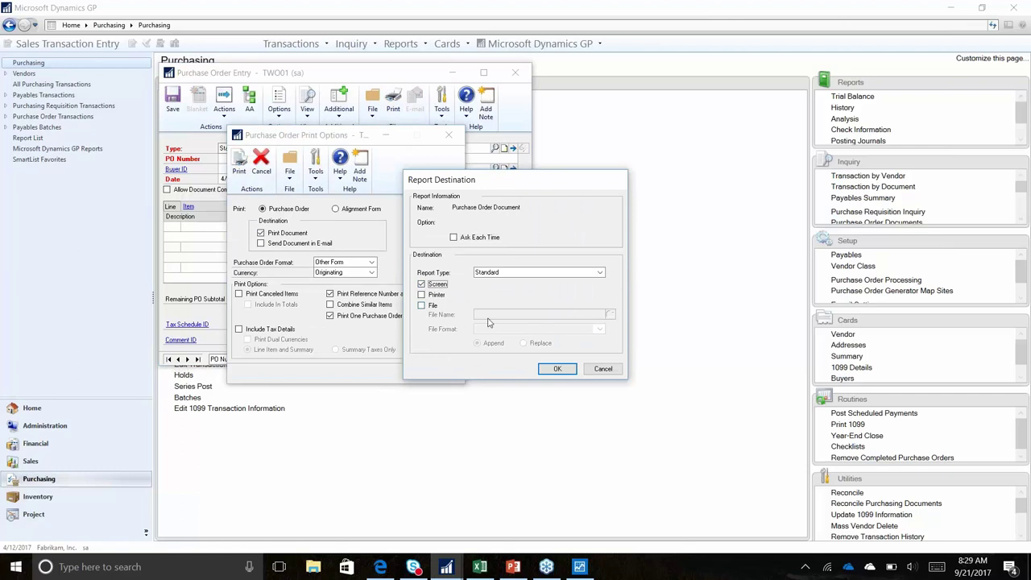
{"action": "left_click", "coordinate": [555, 369]}
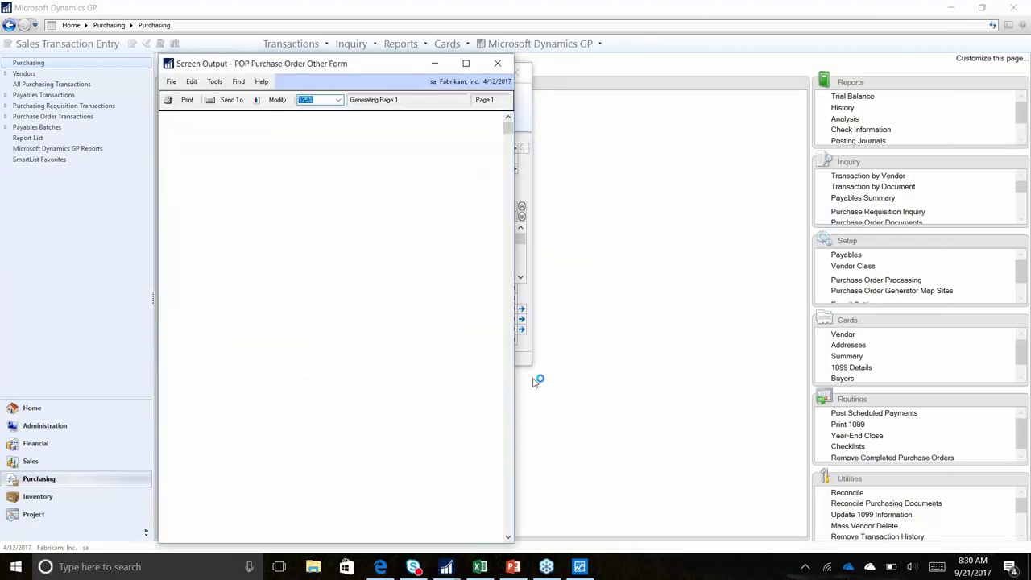
{"action": "left_click_drag", "start_coordinate": [516, 280], "coordinate": [825, 299]}
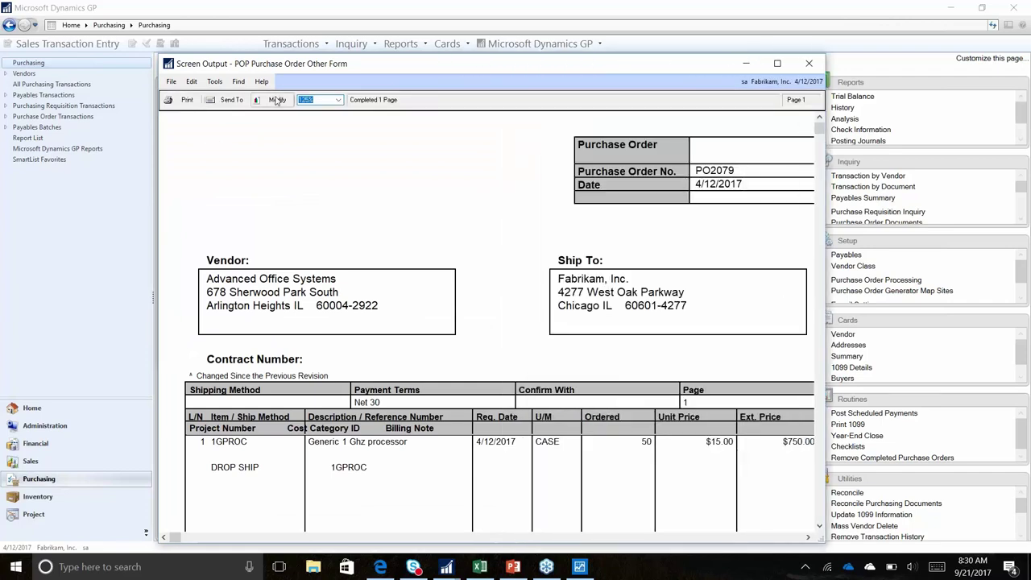
{"action": "scroll", "coordinate": [357, 241], "scroll_direction": "down", "scroll_amount": 3}
{"action": "scroll", "coordinate": [357, 241], "scroll_direction": "up", "scroll_amount": 3}
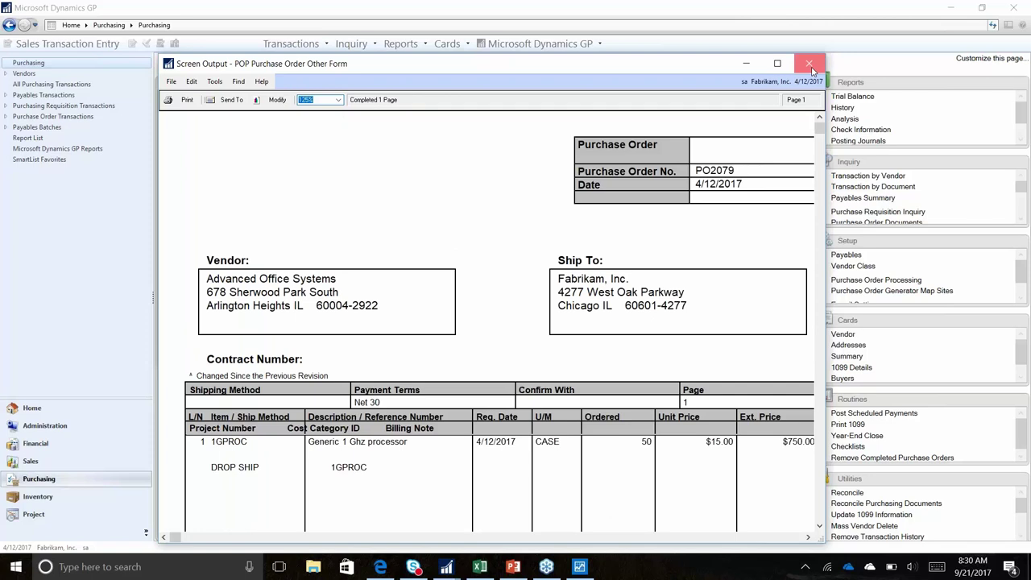
{"action": "left_click", "coordinate": [810, 65]}
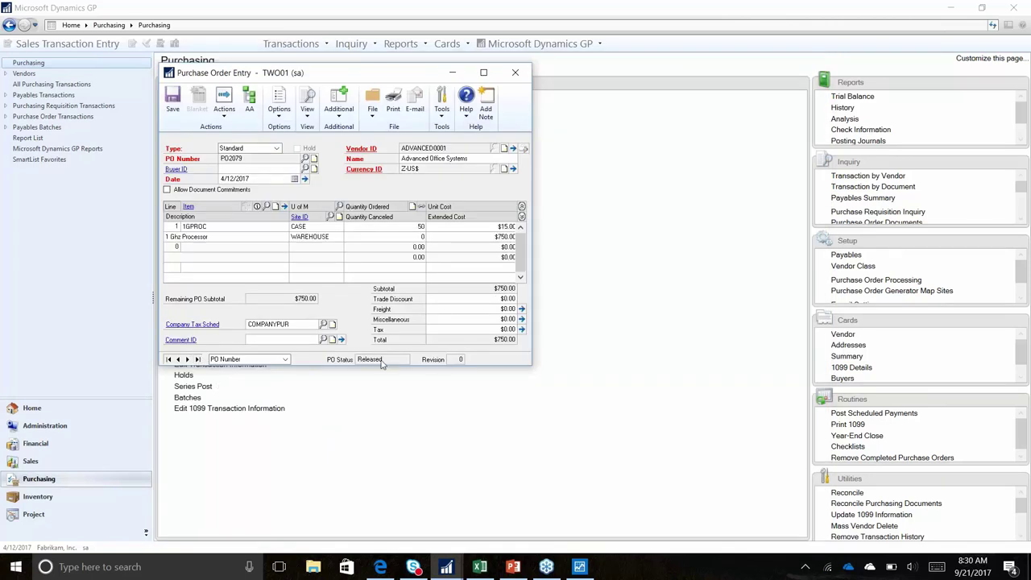
Check available-to-promise for 1GPROC at WAREHOUSE and open the incoming purchase order listed
{"action": "left_click", "coordinate": [374, 50]}
{"action": "left_click", "coordinate": [351, 43]}
{"action": "mouse_move", "coordinate": [378, 124]}
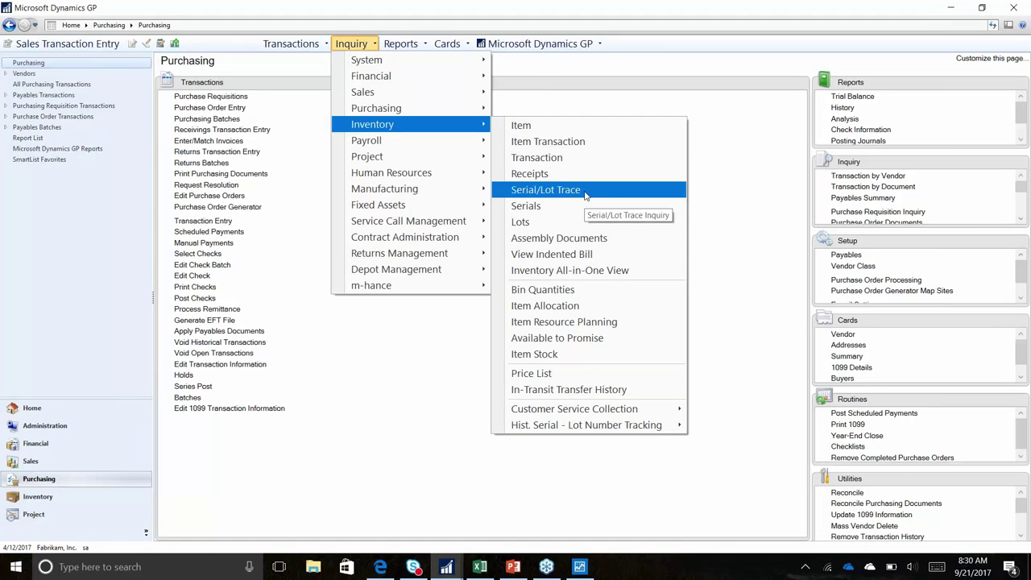
{"action": "left_click", "coordinate": [586, 321]}
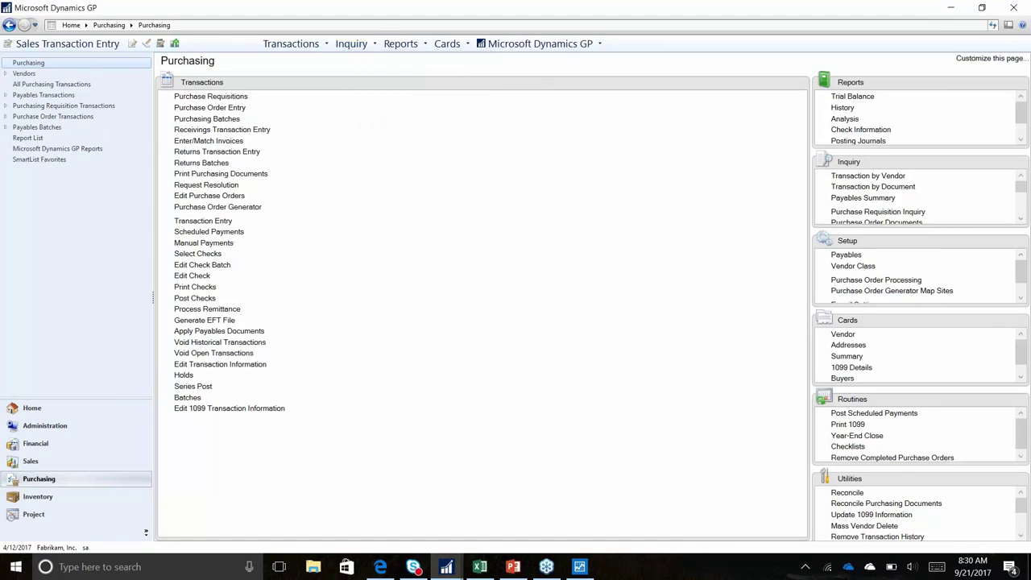
{"action": "type", "text": "1P"}
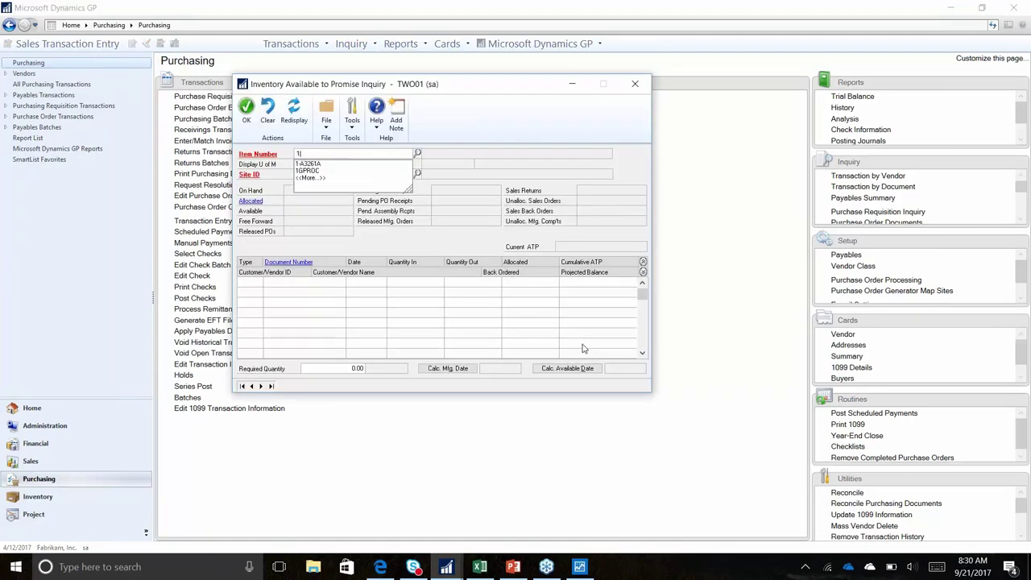
{"action": "key", "text": "Tab"}
{"action": "key", "text": "Tab"}
{"action": "type", "text": "W"}
{"action": "key", "text": "Tab"}
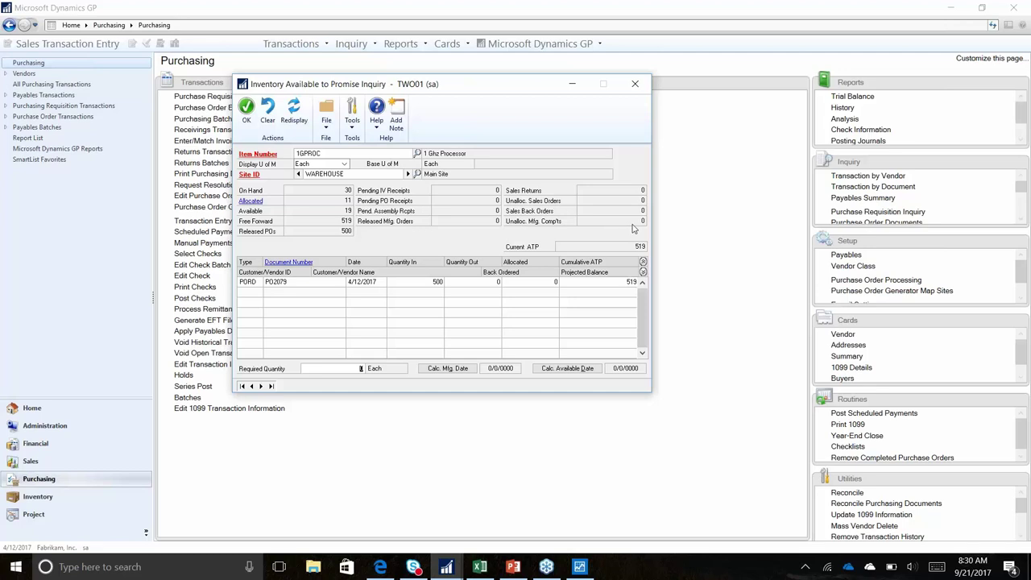
{"action": "left_click", "coordinate": [288, 262]}
{"action": "left_click", "coordinate": [314, 290]}
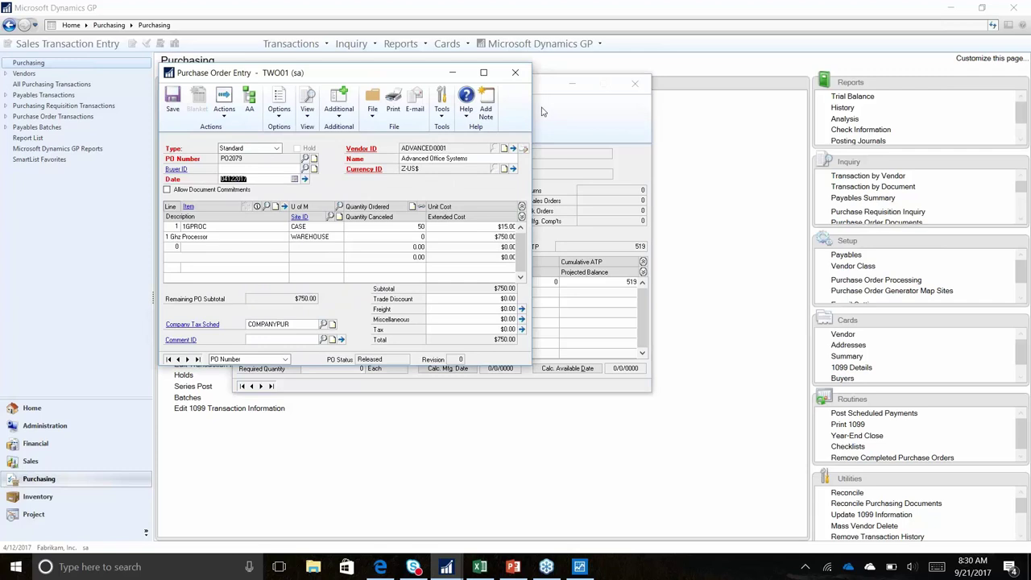
Start a receipt in Receivings Transaction Entry under the SHOOTOUT batch
{"action": "left_click", "coordinate": [515, 72]}
{"action": "left_click", "coordinate": [634, 83]}
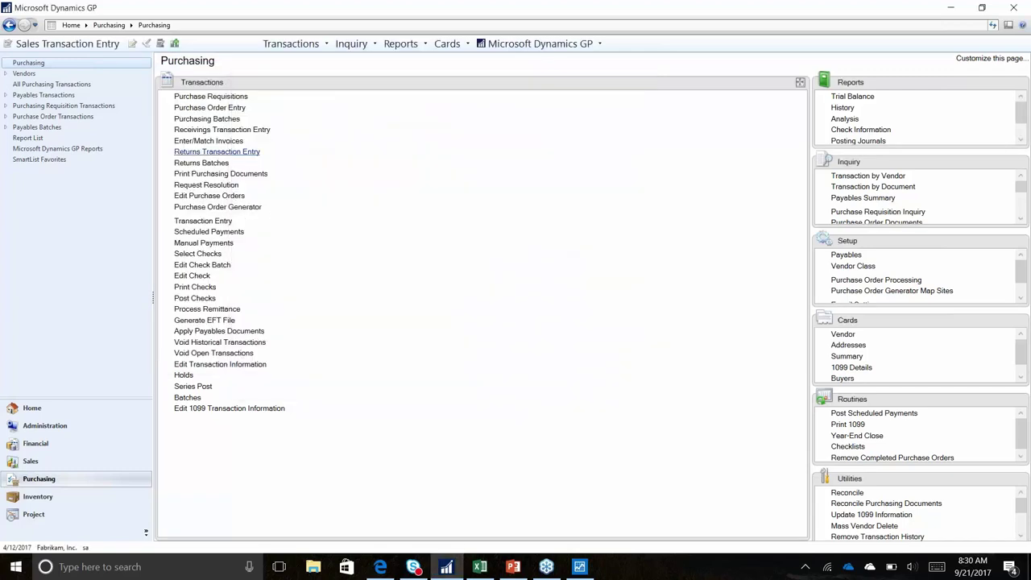
{"action": "left_click", "coordinate": [221, 129]}
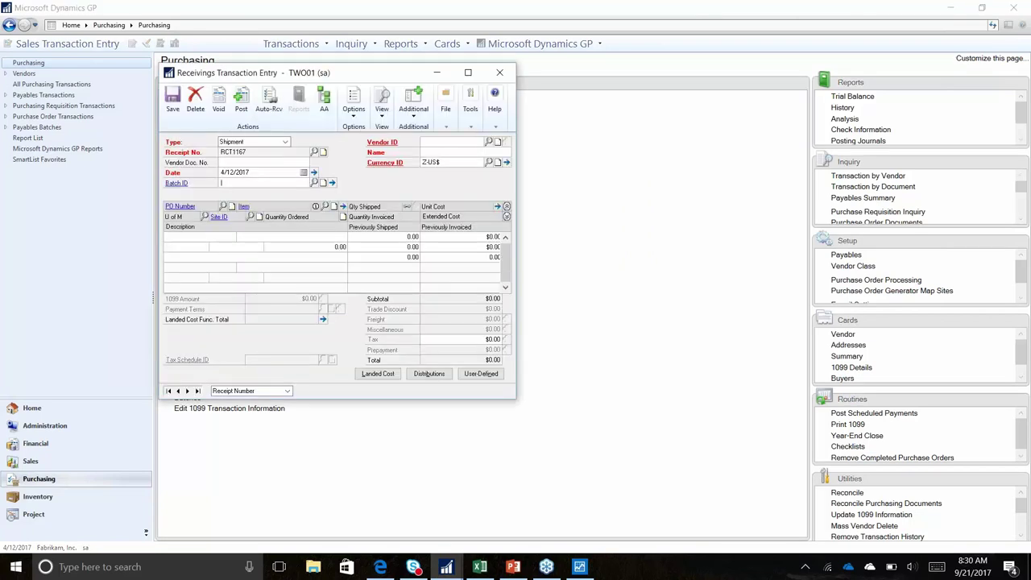
{"action": "type", "text": "SH00"}
{"action": "type", "text": "TOU"}
{"action": "type", "text": "T"}
{"action": "key", "text": "Tab"}
{"action": "key", "text": "Return"}
{"action": "key", "text": "ctrl+s"}
Auto-receive 50 cases of 1GPROC from Advanced Office Systems' open purchase order
{"action": "type", "text": "ADV"}
{"action": "key", "text": "Down"}
{"action": "key", "text": "Tab"}
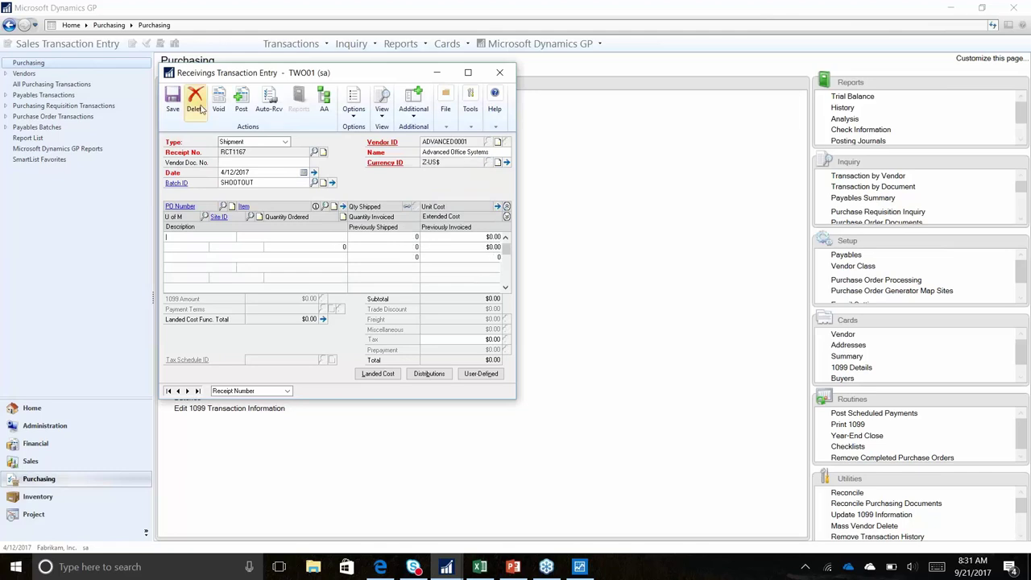
{"action": "left_click", "coordinate": [269, 103]}
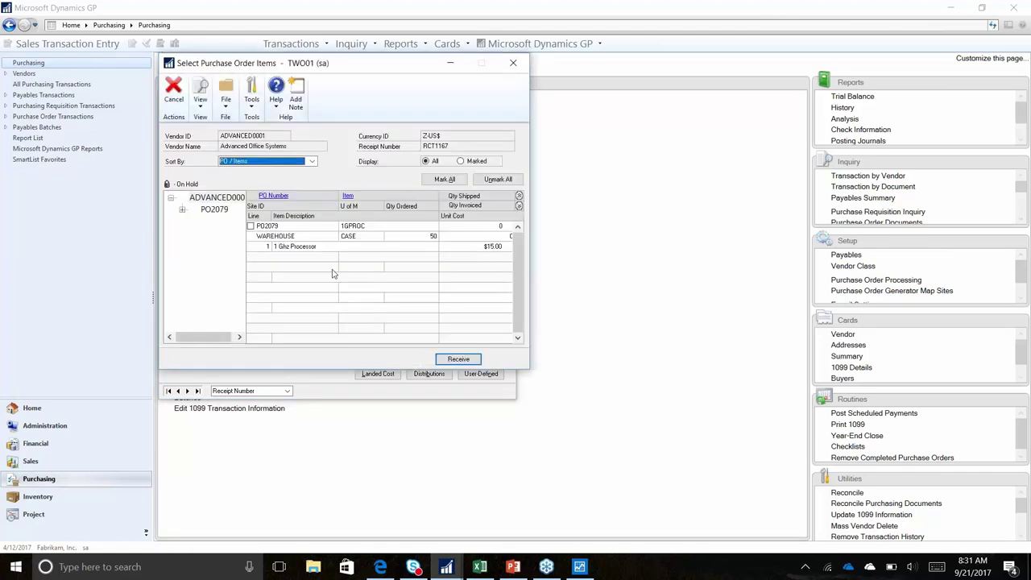
{"action": "left_click", "coordinate": [228, 222]}
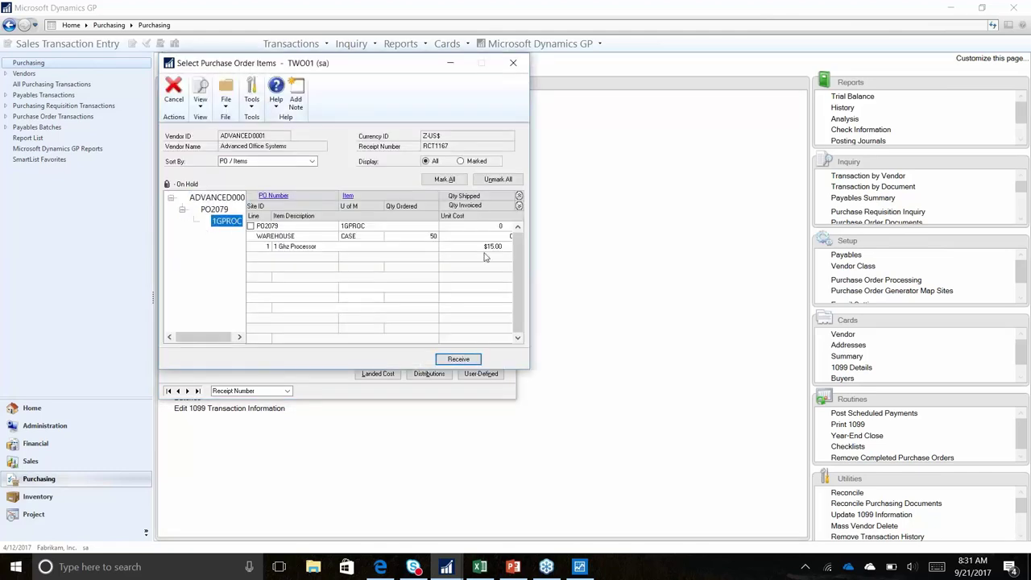
{"action": "key", "text": "Tab"}
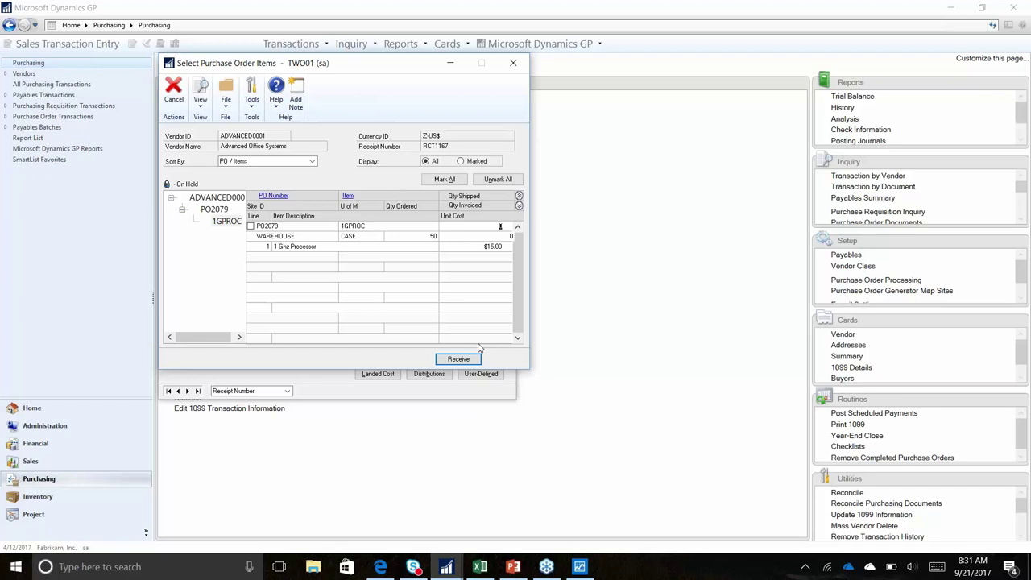
{"action": "left_click", "coordinate": [458, 360]}
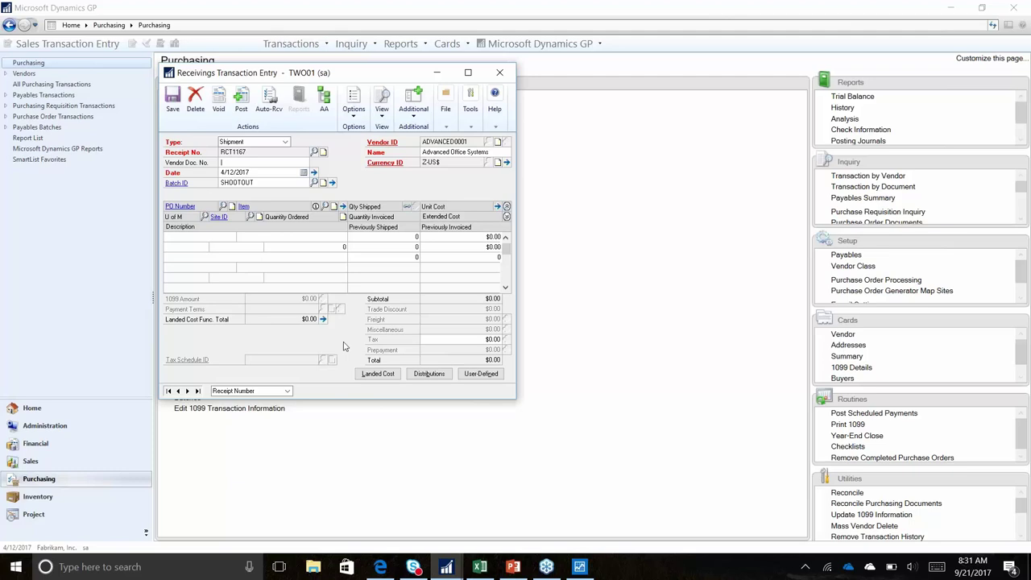
{"action": "left_click", "coordinate": [216, 238]}
{"action": "left_click", "coordinate": [232, 206]}
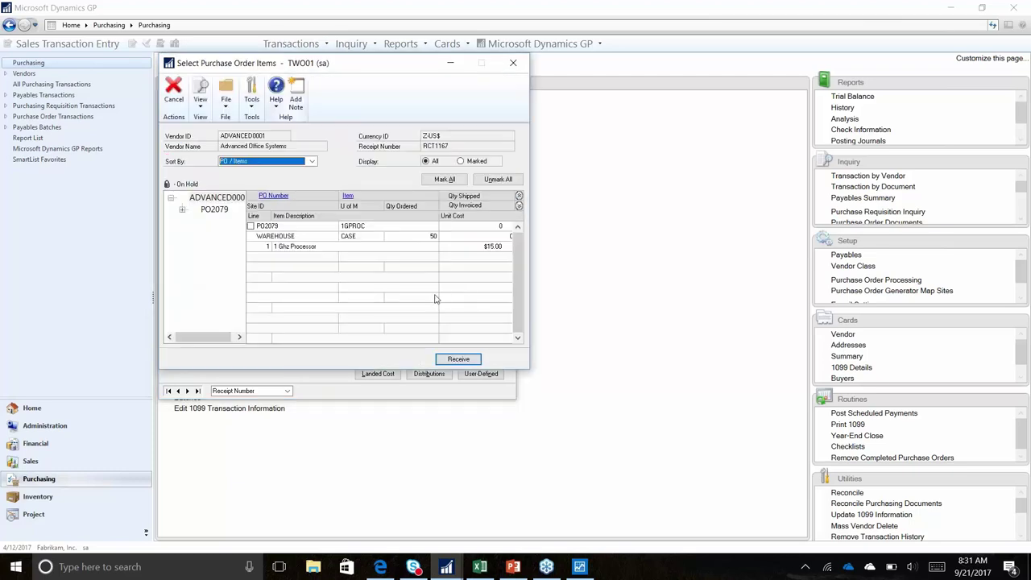
{"action": "left_click", "coordinate": [250, 227]}
{"action": "left_click", "coordinate": [455, 360]}
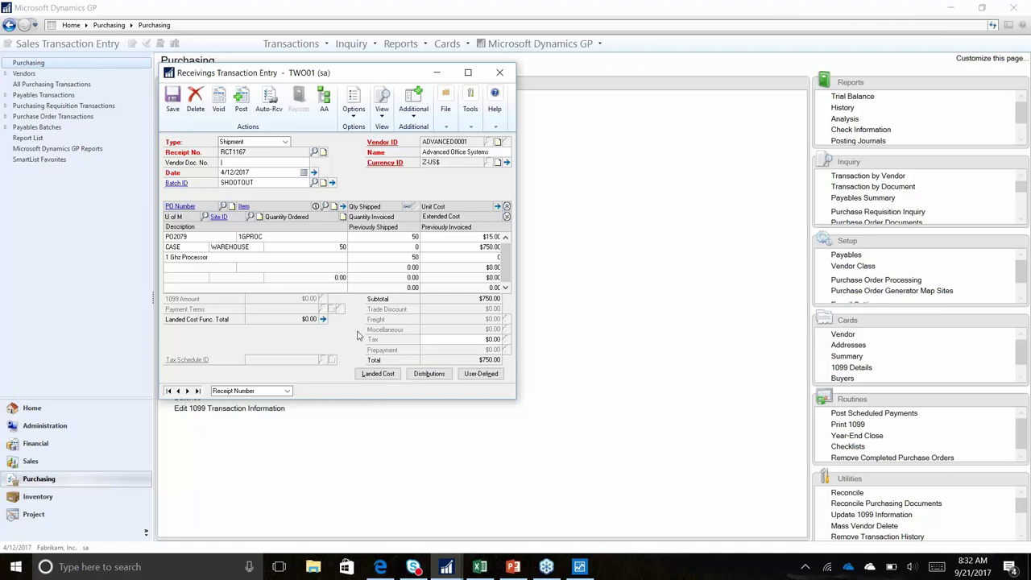
Clear the batch ID and post the $750 receipt, skipping both posting reports
{"action": "left_click", "coordinate": [241, 100]}
{"action": "left_click", "coordinate": [511, 316]}
{"action": "double_click", "coordinate": [281, 182]}
{"action": "key", "text": "BackSpace"}
{"action": "left_click", "coordinate": [240, 101]}
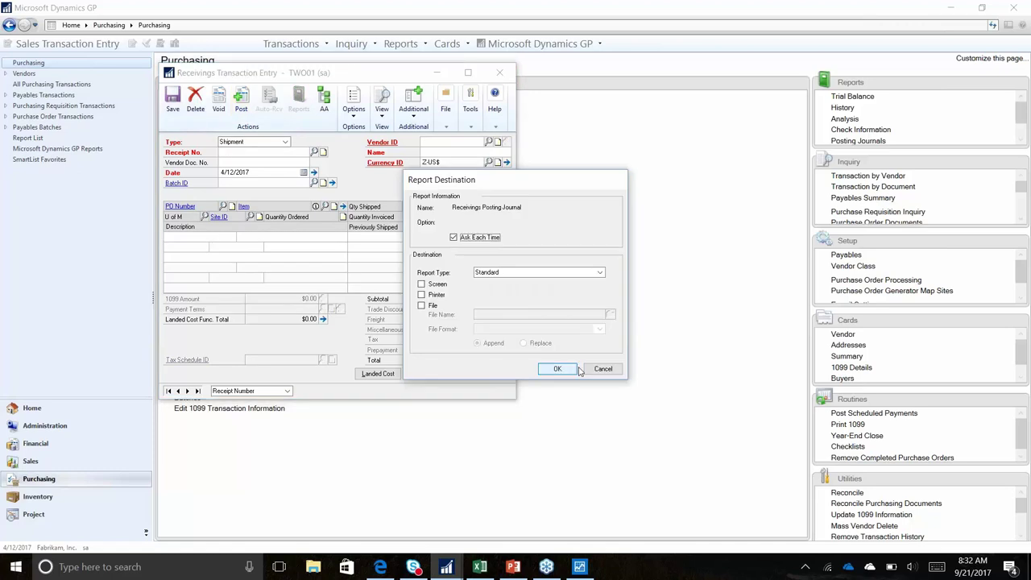
{"action": "left_click", "coordinate": [603, 372]}
{"action": "left_click", "coordinate": [605, 372]}
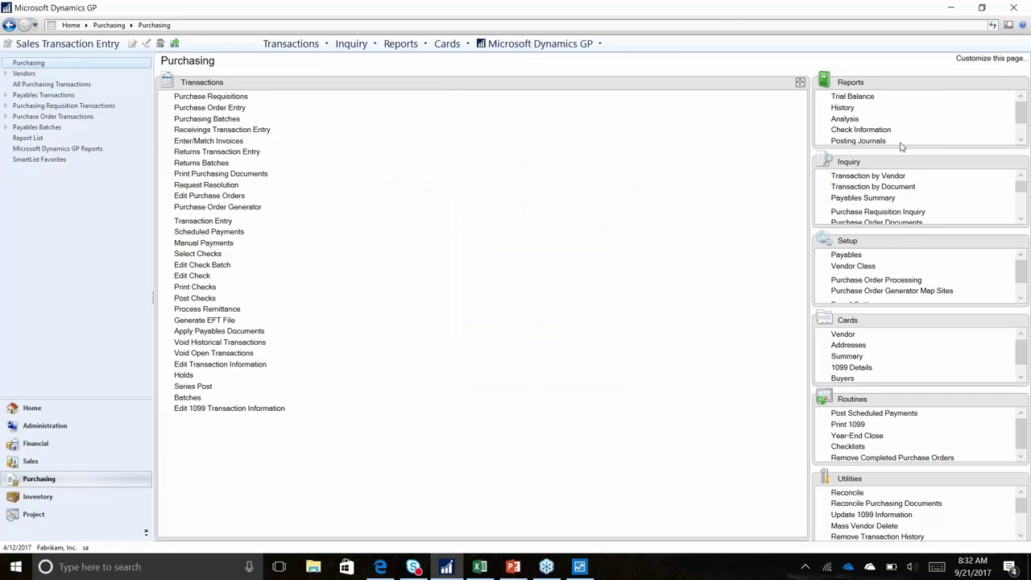
{"action": "left_click", "coordinate": [858, 139]}
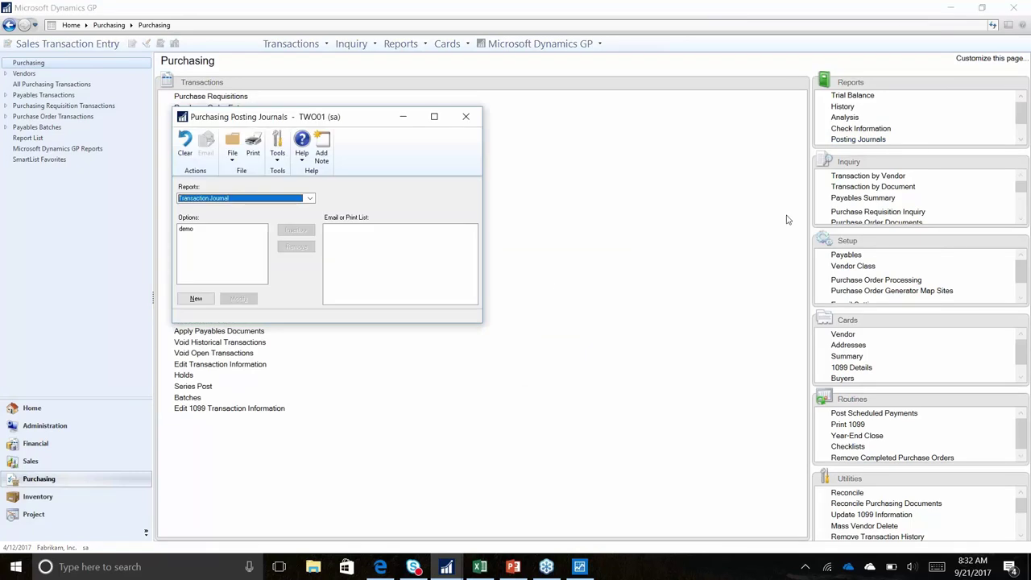
{"action": "left_click", "coordinate": [309, 199]}
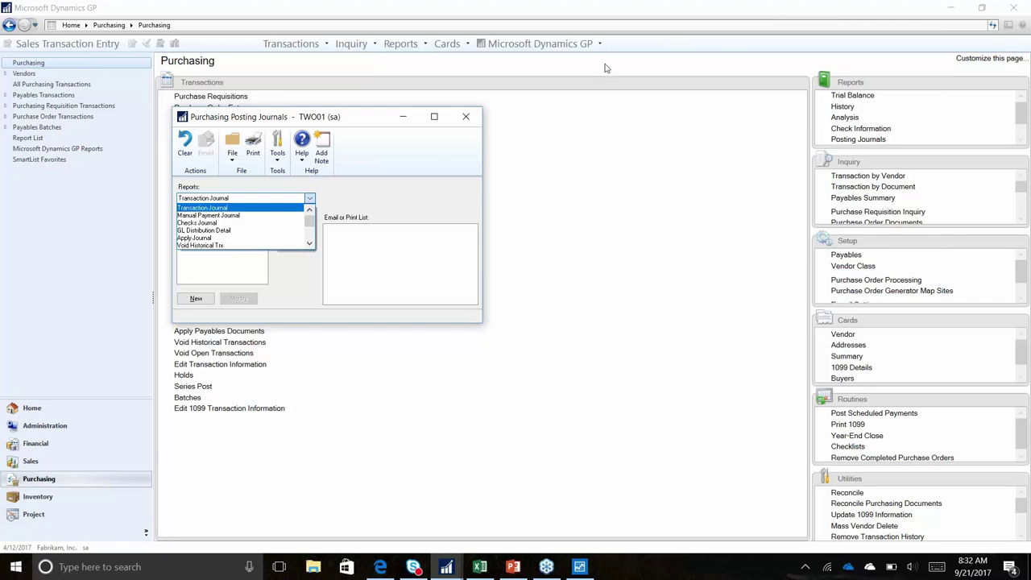
{"action": "left_click", "coordinate": [470, 117]}
{"action": "left_click", "coordinate": [467, 117]}
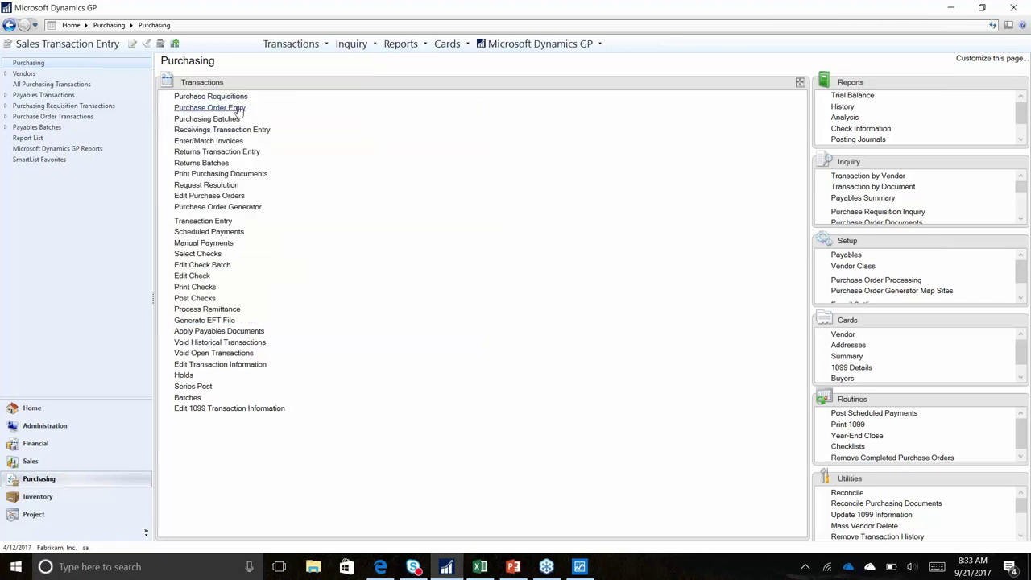
Start a new matched invoice, entering its vendor document number and the vendor
{"action": "left_click", "coordinate": [236, 140]}
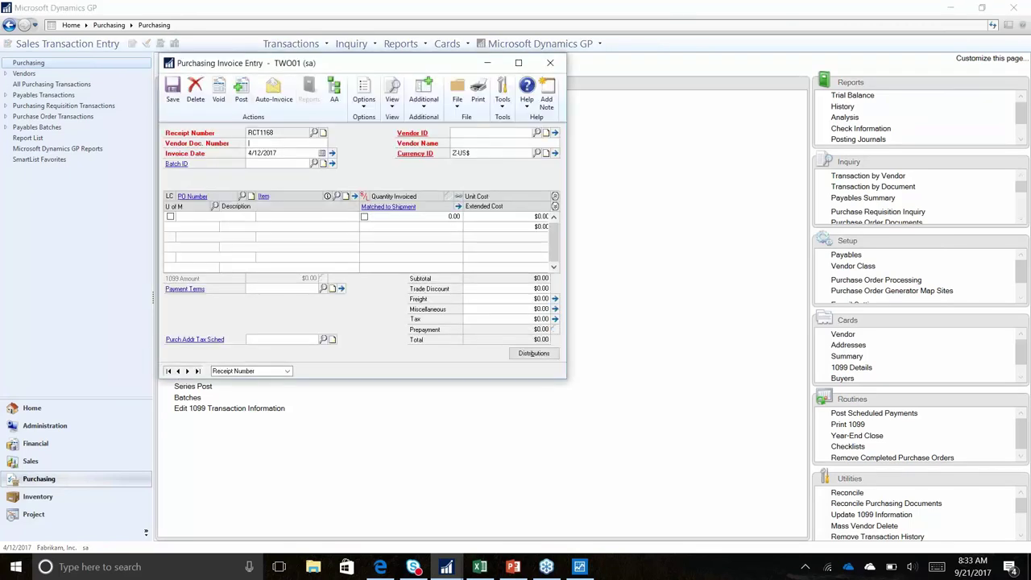
{"action": "type", "text": "VOUCHER"}
{"action": "key", "text": "BackSpace"}
{"action": "key", "text": "BackSpace"}
{"action": "key", "text": "BackSpace"}
{"action": "key", "text": "BackSpace"}
{"action": "key", "text": "BackSpace"}
{"action": "key", "text": "BackSpace"}
{"action": "type", "text": "ENDORINVOICE"}
{"action": "key", "text": "Tab"}
{"action": "key", "text": "Tab"}
{"action": "key", "text": "Tab"}
{"action": "type", "text": "AD"}
{"action": "key", "text": "Tab"}
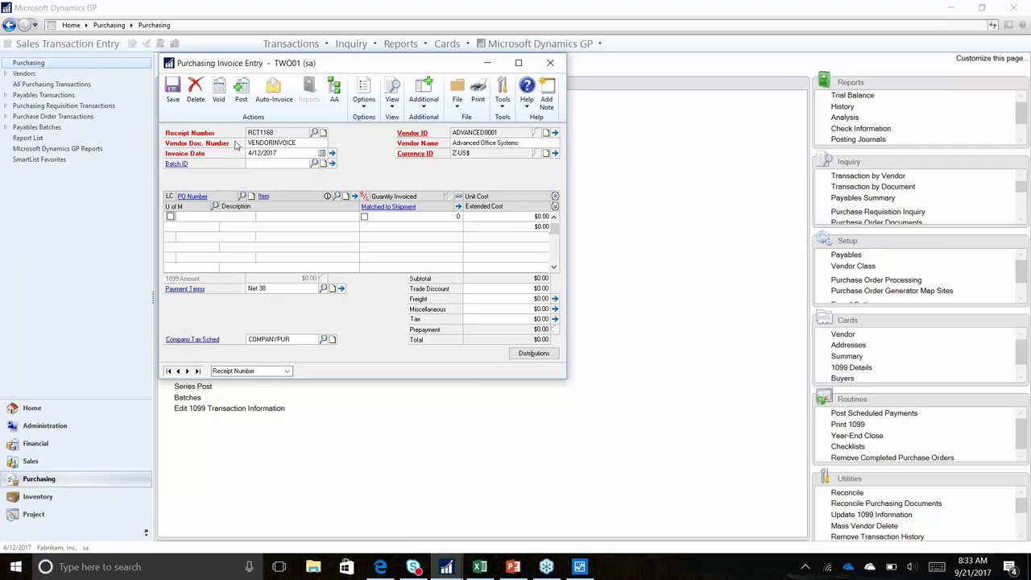
Auto-invoice PO2079's 50 processors and change their unit cost to 15.50
{"action": "left_click", "coordinate": [274, 93]}
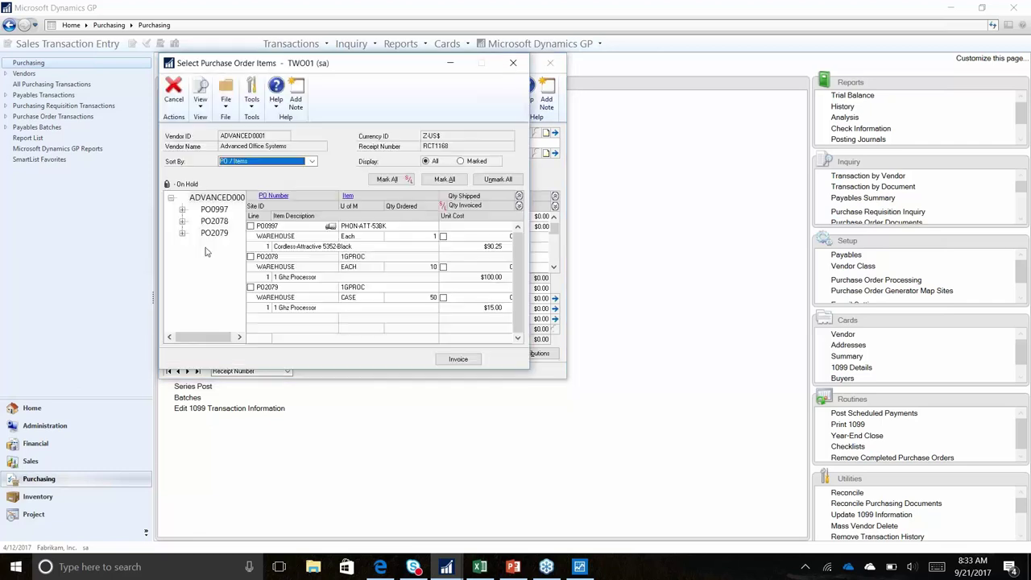
{"action": "left_click", "coordinate": [214, 232]}
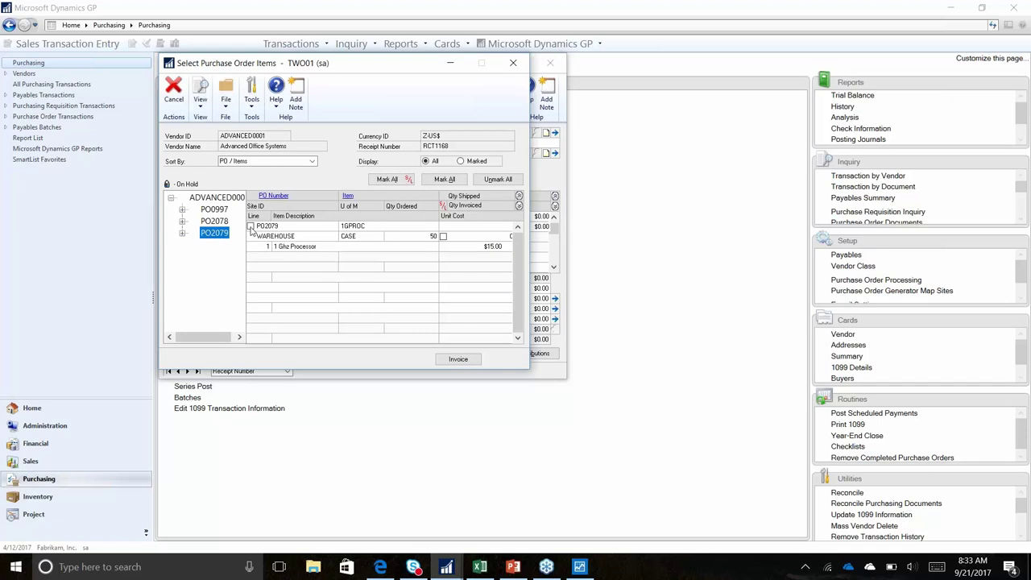
{"action": "left_click", "coordinate": [250, 226]}
{"action": "left_click", "coordinate": [458, 360]}
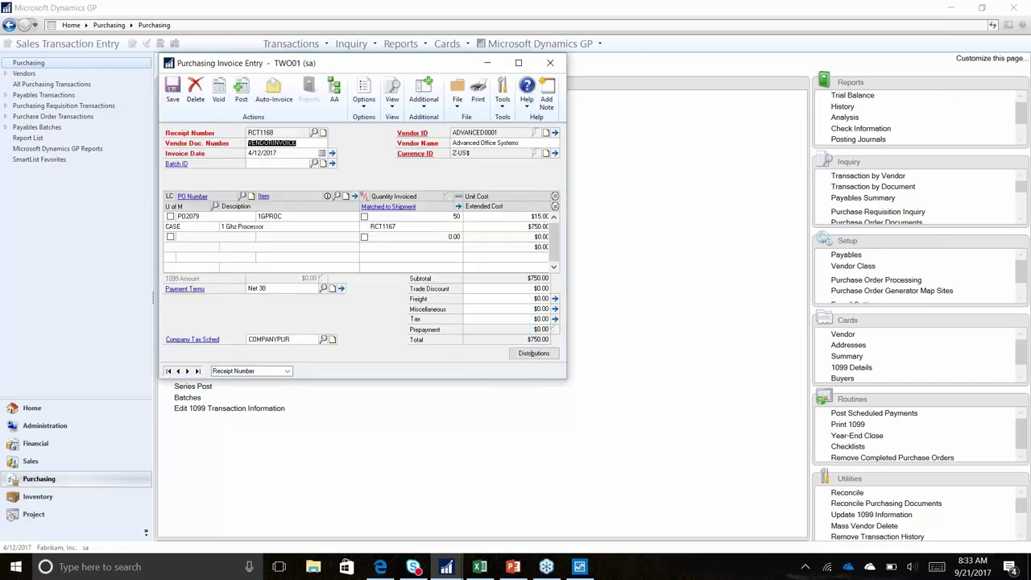
{"action": "left_click", "coordinate": [532, 216]}
{"action": "type", "text": "15.50"}
{"action": "key", "text": "Tab"}
{"action": "key", "text": "Tab"}
{"action": "key", "text": "Tab"}
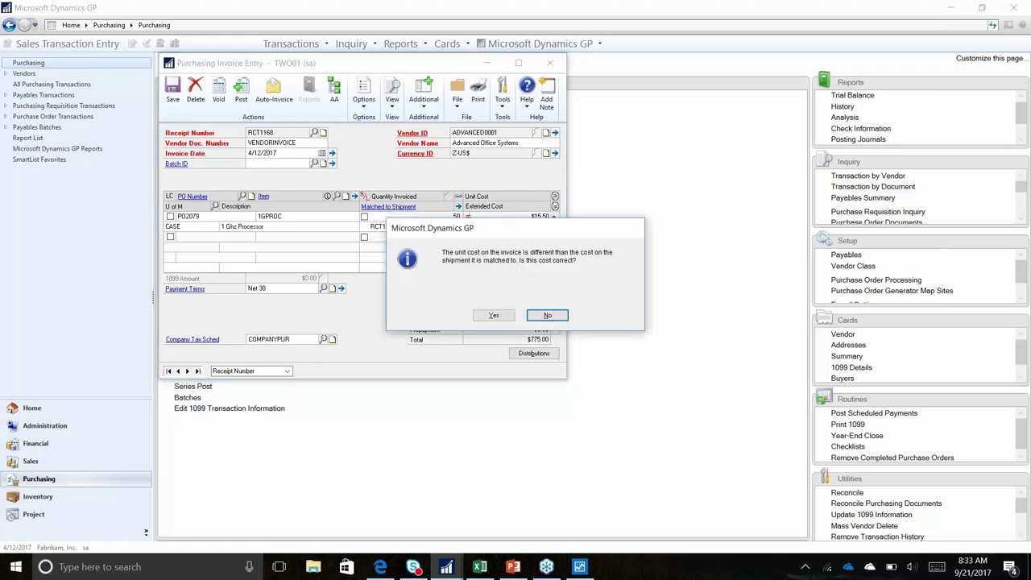
Accept the cost variance and post the $775.00 invoice, skipping the posting report
{"action": "left_click", "coordinate": [491, 315]}
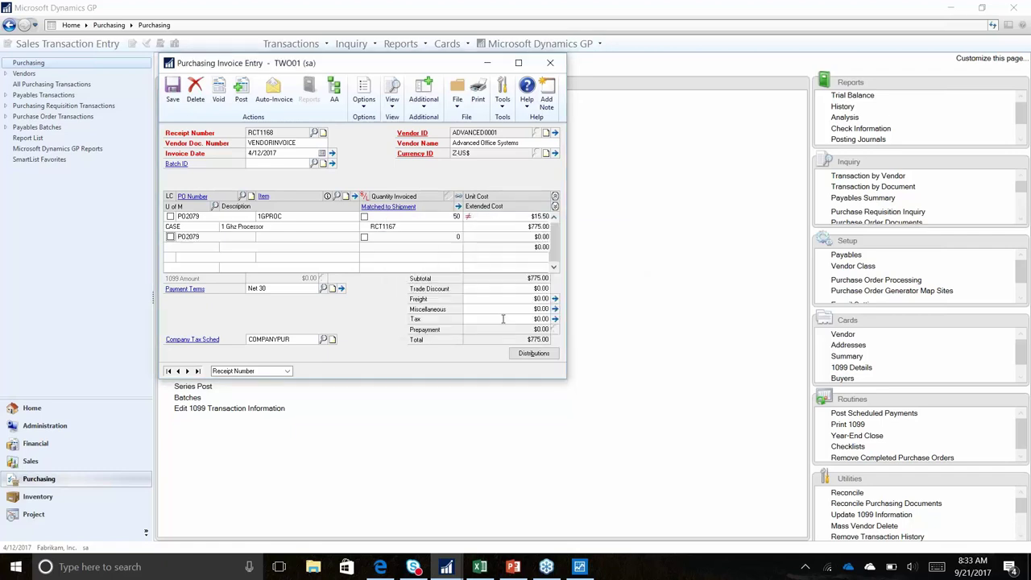
{"action": "left_click", "coordinate": [485, 216]}
{"action": "left_click", "coordinate": [243, 98]}
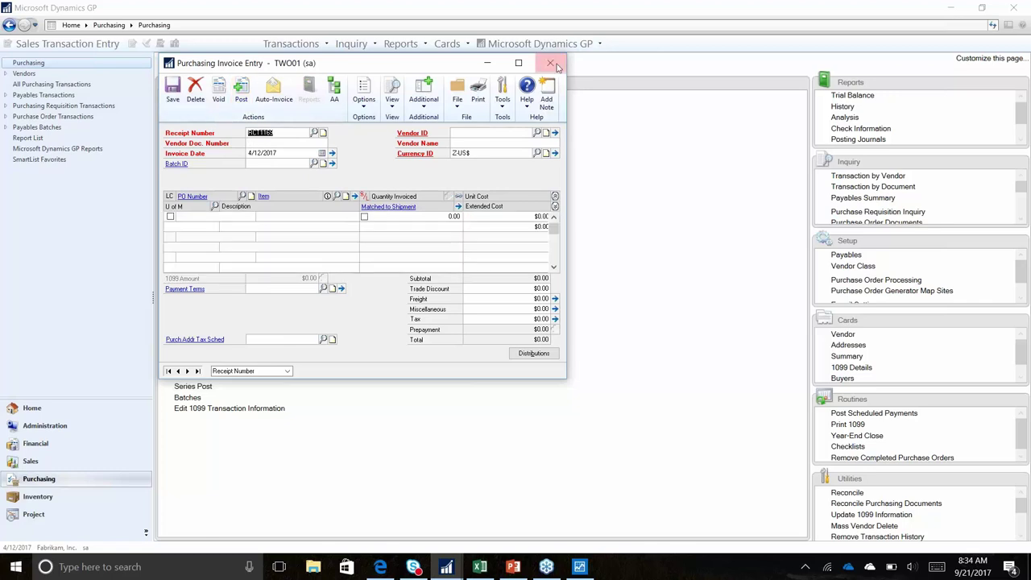
{"action": "left_click", "coordinate": [604, 369]}
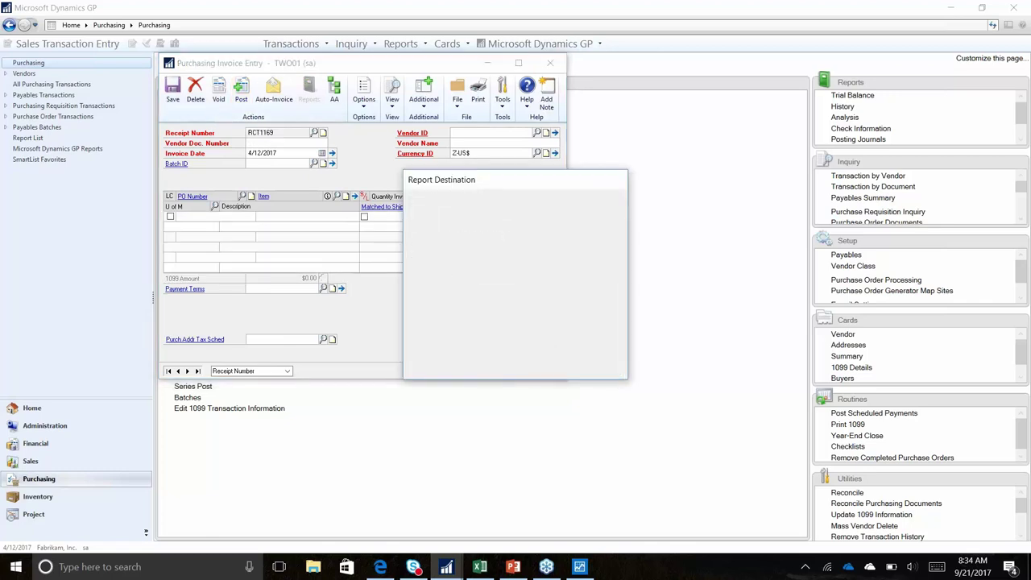
Cancel the two remaining posting report destination prompts
{"action": "left_click", "coordinate": [604, 369]}
{"action": "left_click", "coordinate": [604, 369]}
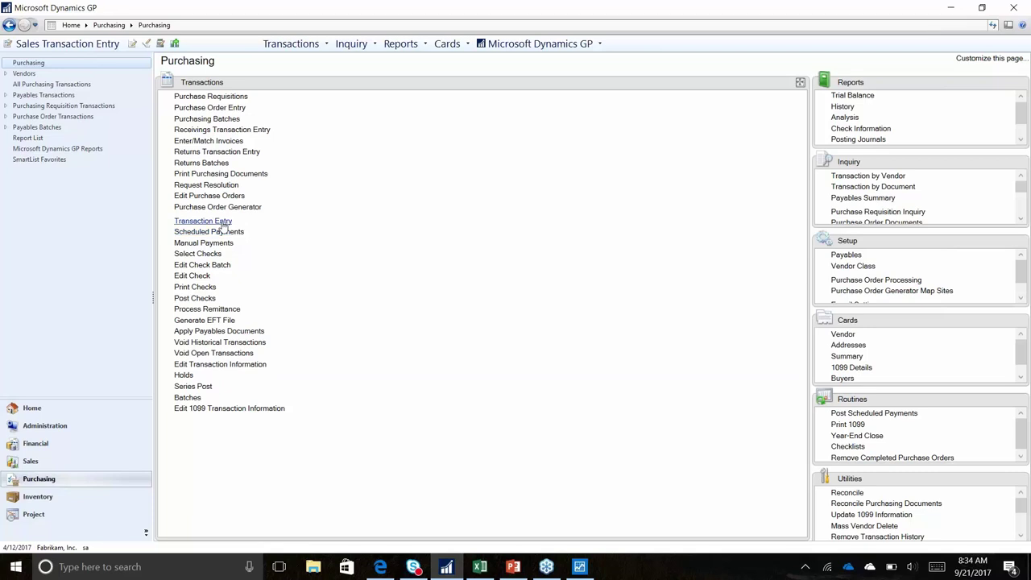
Give a new payables transaction the description 'reference that goes to gl' and open batch SHOOTOUT
{"action": "left_click", "coordinate": [219, 221]}
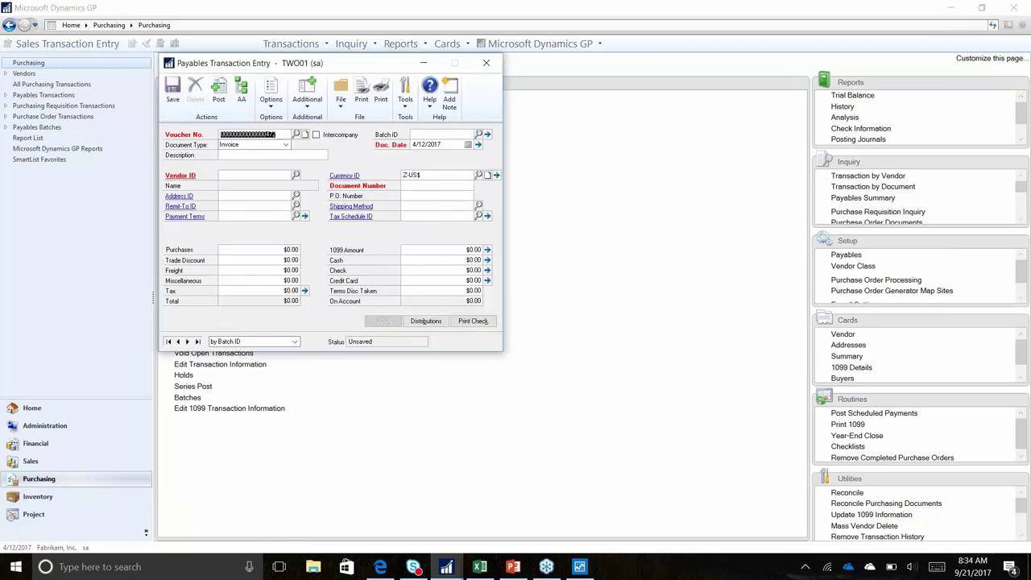
{"action": "left_click", "coordinate": [253, 144]}
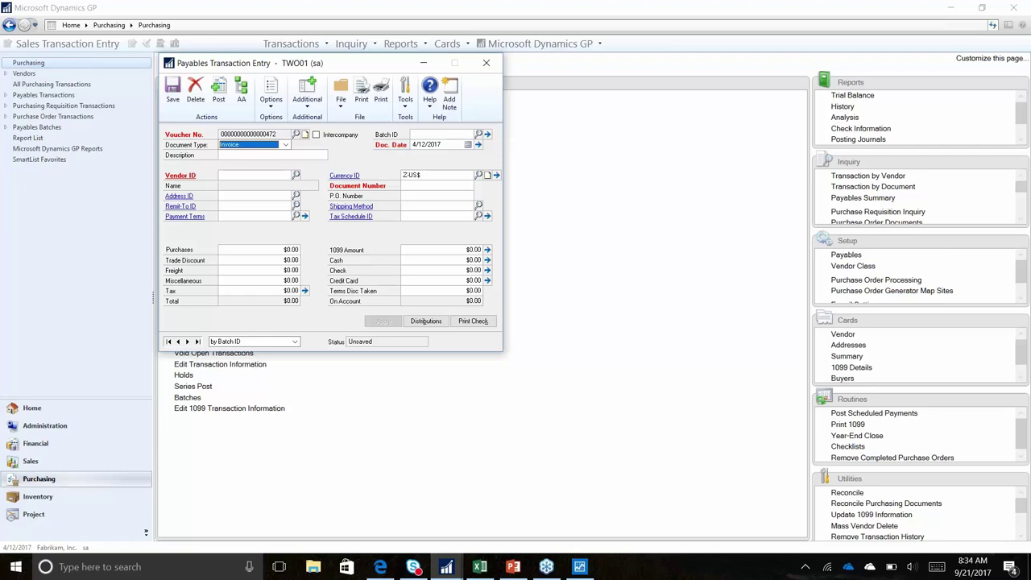
{"action": "key", "text": "Tab"}
{"action": "type", "text": "re"}
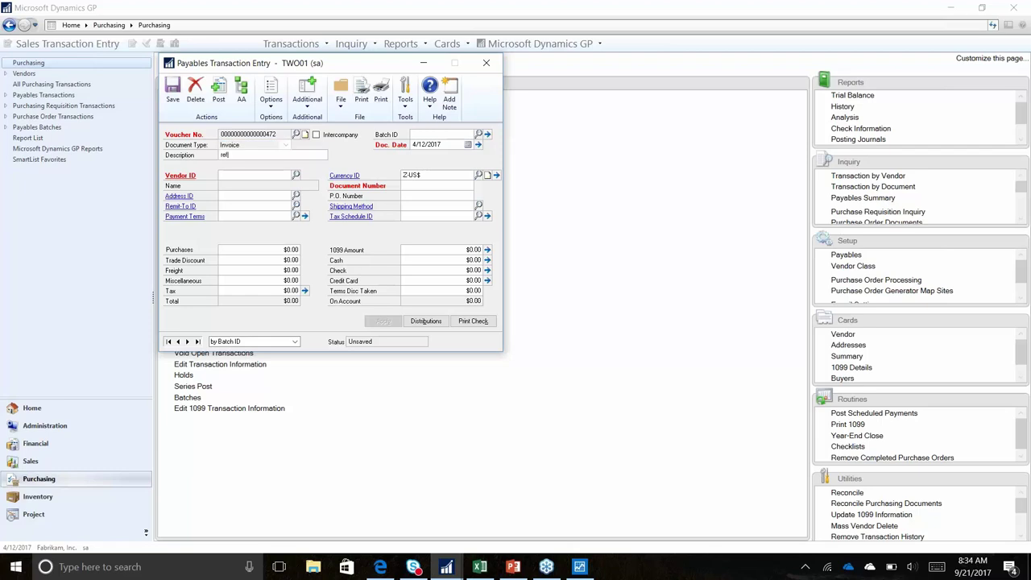
{"action": "type", "text": "ference that goes to gl tb"}
{"action": "key", "text": "Tab"}
{"action": "type", "text": "SHOO"}
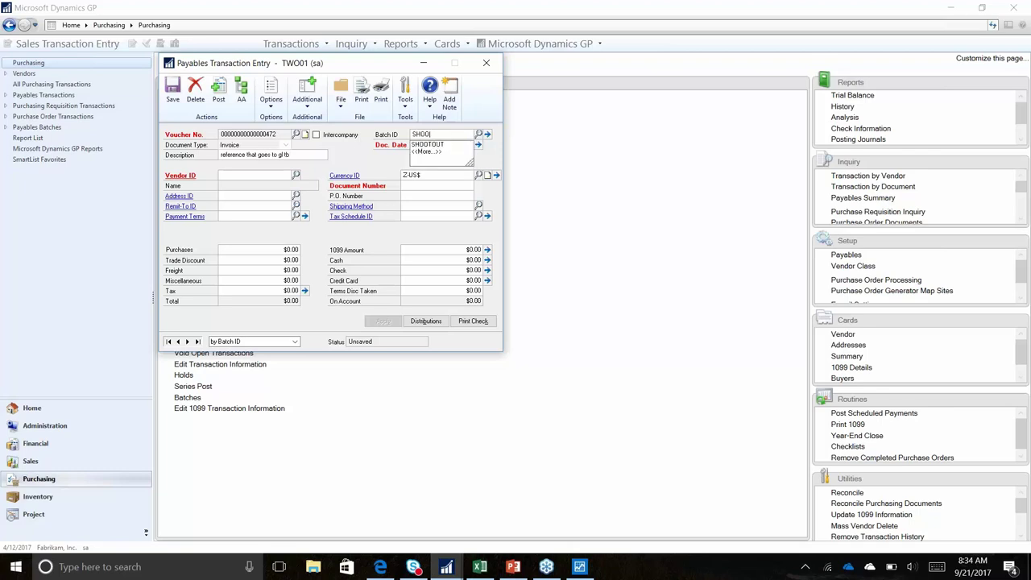
{"action": "key", "text": "Tab"}
{"action": "key", "text": "Return"}
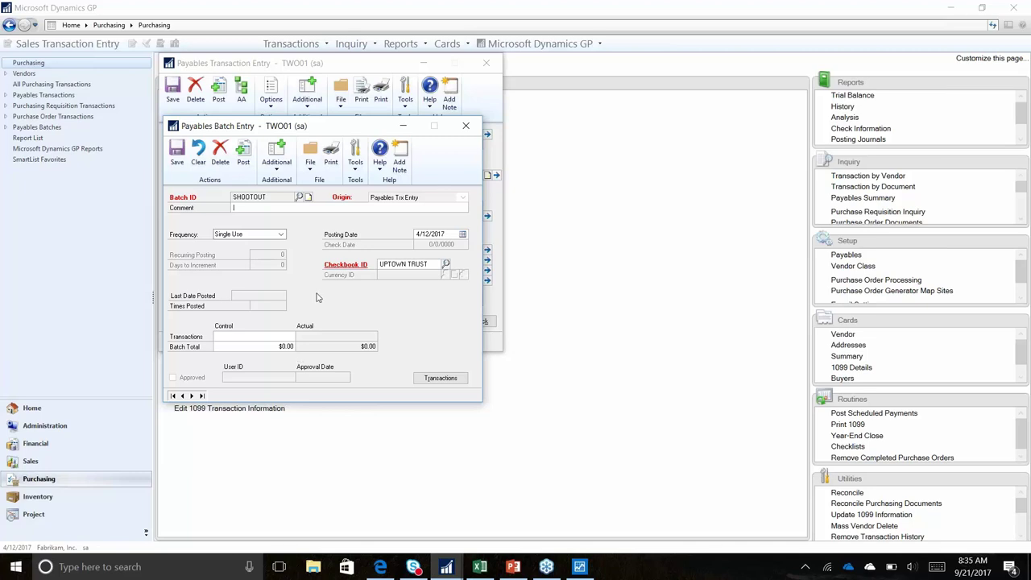
Keep the SHOOTOUT batch frequency as Single Use and choose vendor A Travel Company
{"action": "left_click", "coordinate": [257, 234]}
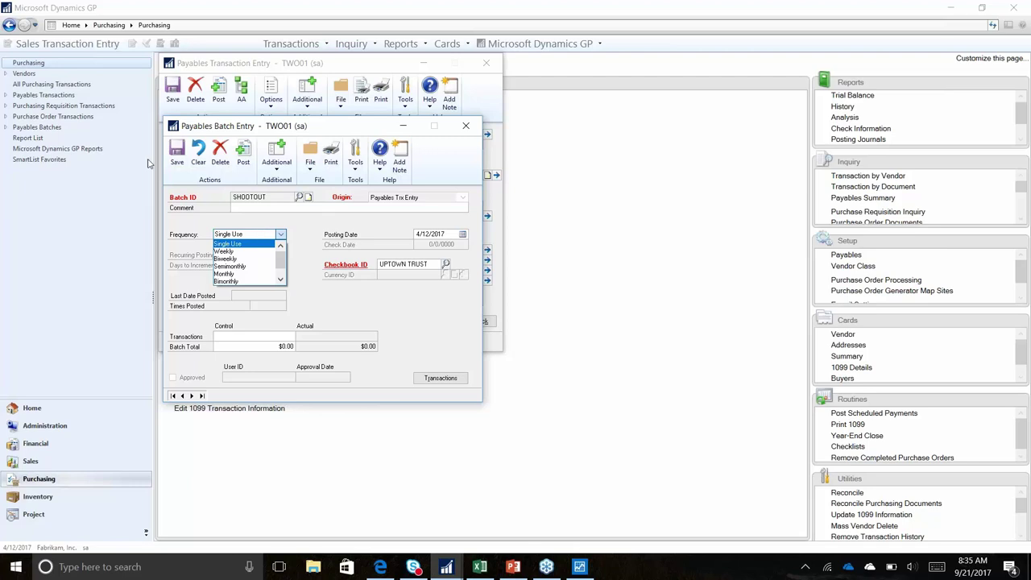
{"action": "left_click", "coordinate": [183, 148]}
{"action": "key", "text": "Tab"}
{"action": "type", "text": "A"}
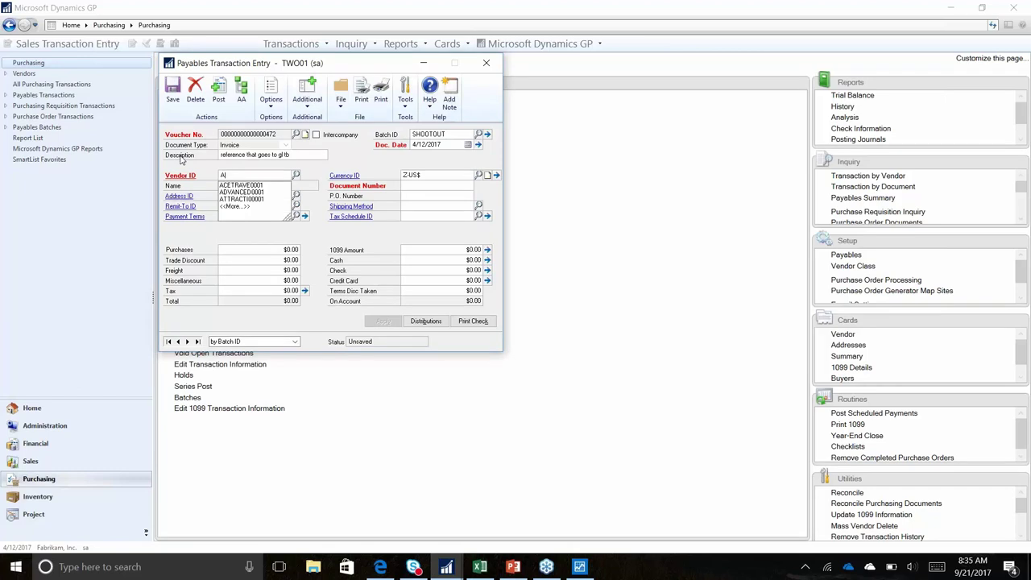
{"action": "key", "text": "Down"}
{"action": "key", "text": "Down"}
{"action": "key", "text": "Up"}
{"action": "key", "text": "Tab"}
{"action": "key", "text": "Tab"}
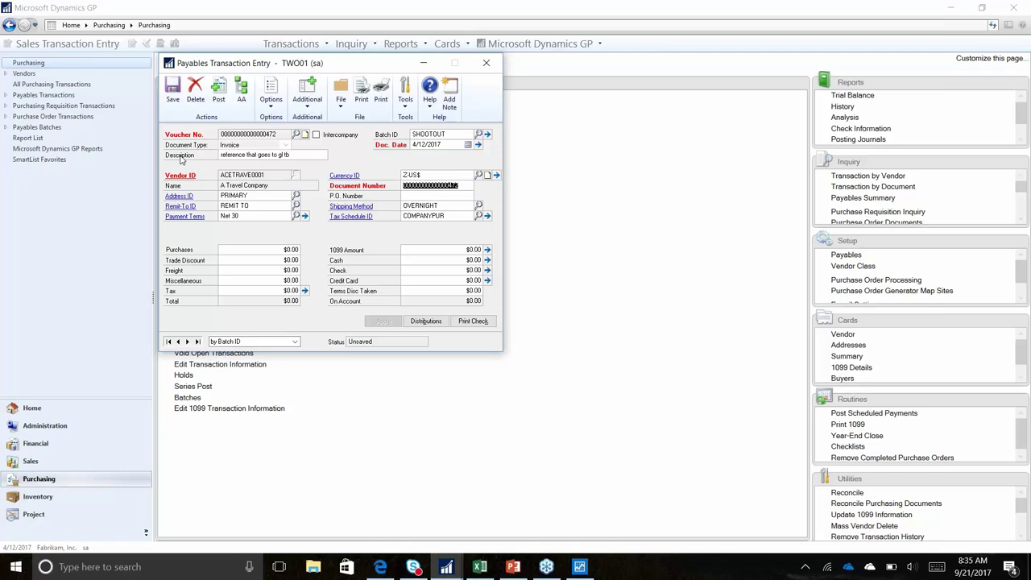
{"action": "type", "text": "1000"}
{"action": "key", "text": "Tab"}
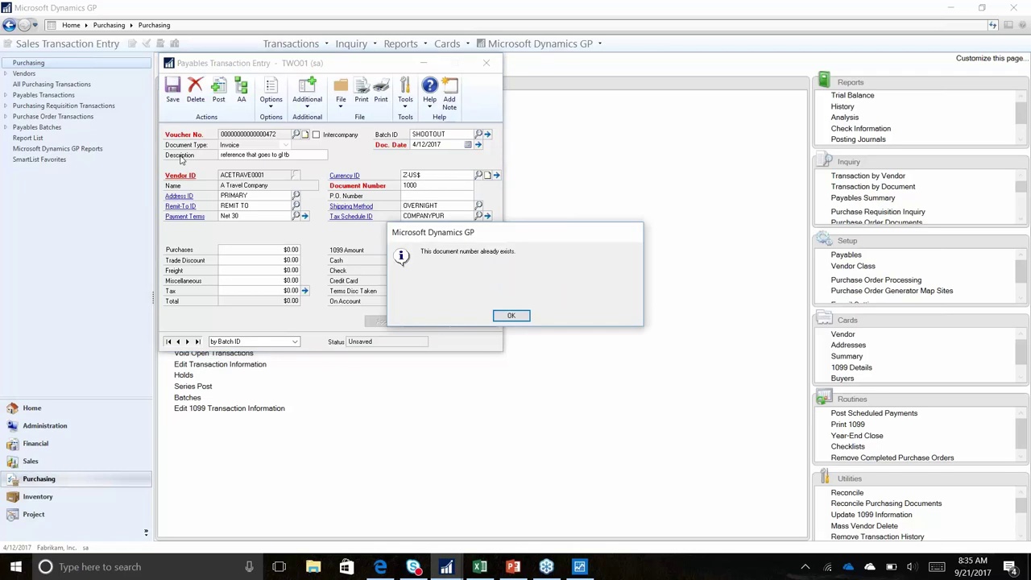
Enter document 3943949 for $19,000.00 purchases, clear the 1099 amount, and pay $19,000.00 by check
{"action": "key", "text": "Return"}
{"action": "type", "text": "3943949"}
{"action": "key", "text": "Tab"}
{"action": "key", "text": "Tab"}
{"action": "key", "text": "Tab"}
{"action": "key", "text": "Tab"}
{"action": "type", "text": "19,000.00"}
{"action": "key", "text": "Tab"}
{"action": "key", "text": "Tab"}
{"action": "key", "text": "Tab"}
{"action": "key", "text": "Tab"}
{"action": "key", "text": "Tab"}
{"action": "key", "text": "Tab"}
{"action": "key", "text": "shift+Tab"}
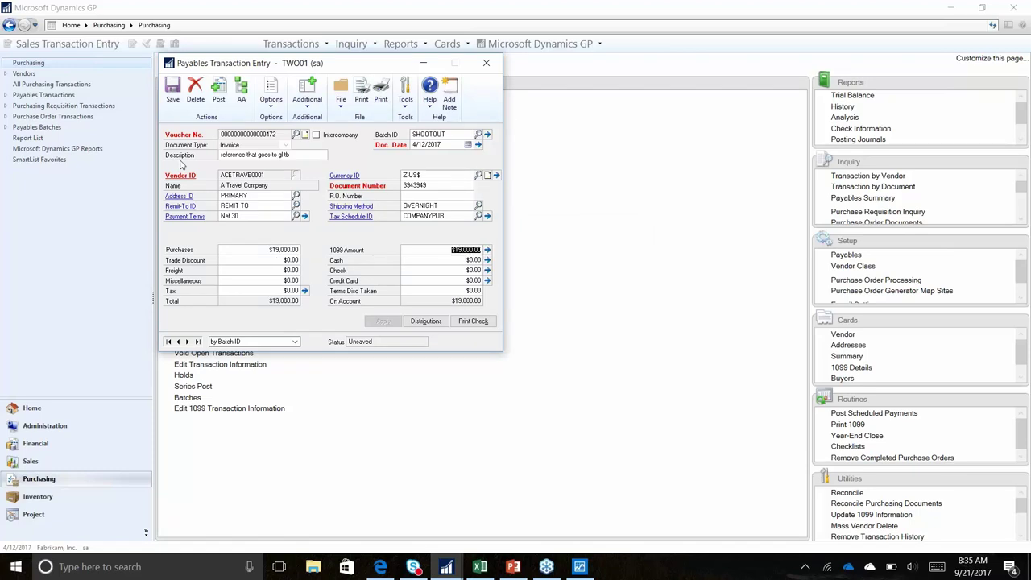
{"action": "key", "text": "BackSpace"}
{"action": "key", "text": "Tab"}
{"action": "key", "text": "Tab"}
{"action": "type", "text": "19,000.00"}
{"action": "key", "text": "Tab"}
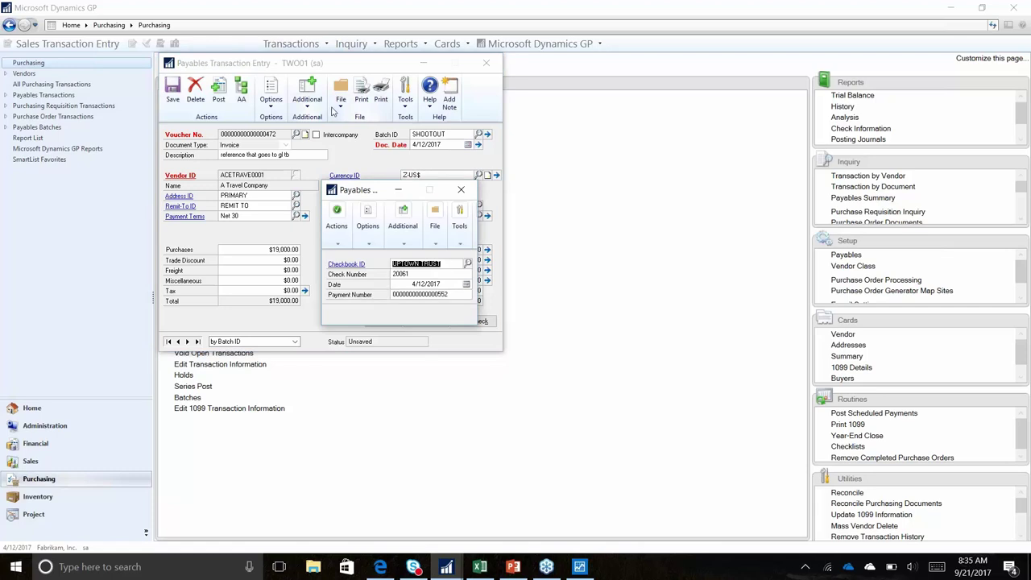
Print the $19,000.00 check to screen in the Stub Top/Bottom - Graphical format
{"action": "left_click", "coordinate": [461, 189]}
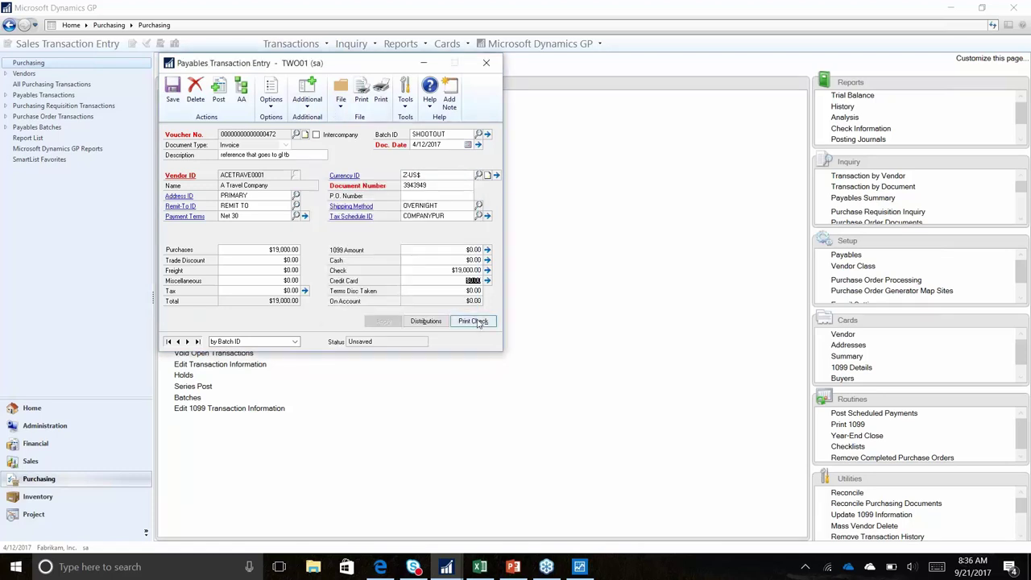
{"action": "left_click", "coordinate": [473, 321]}
{"action": "left_click", "coordinate": [438, 234]}
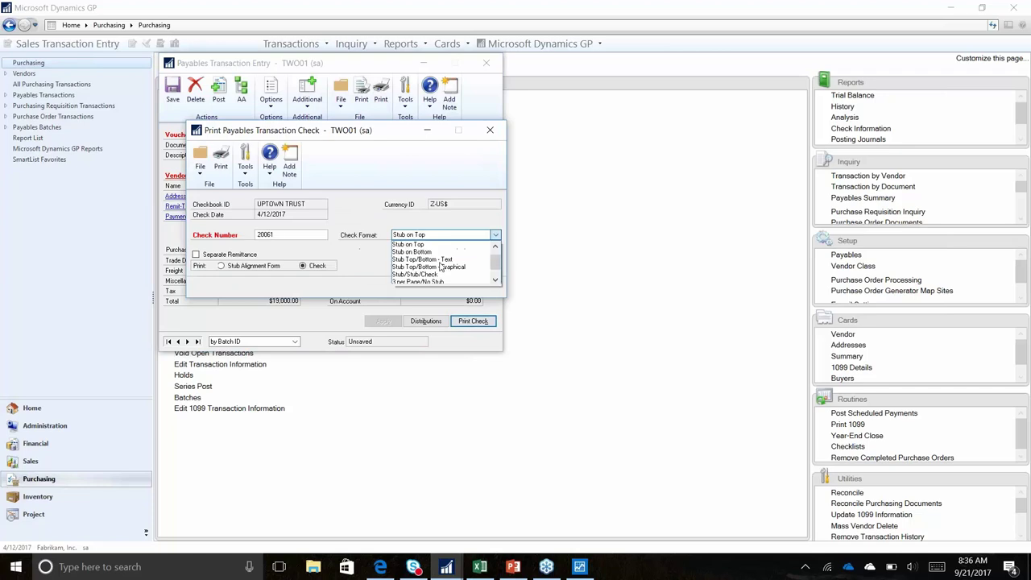
{"action": "left_click", "coordinate": [445, 267]}
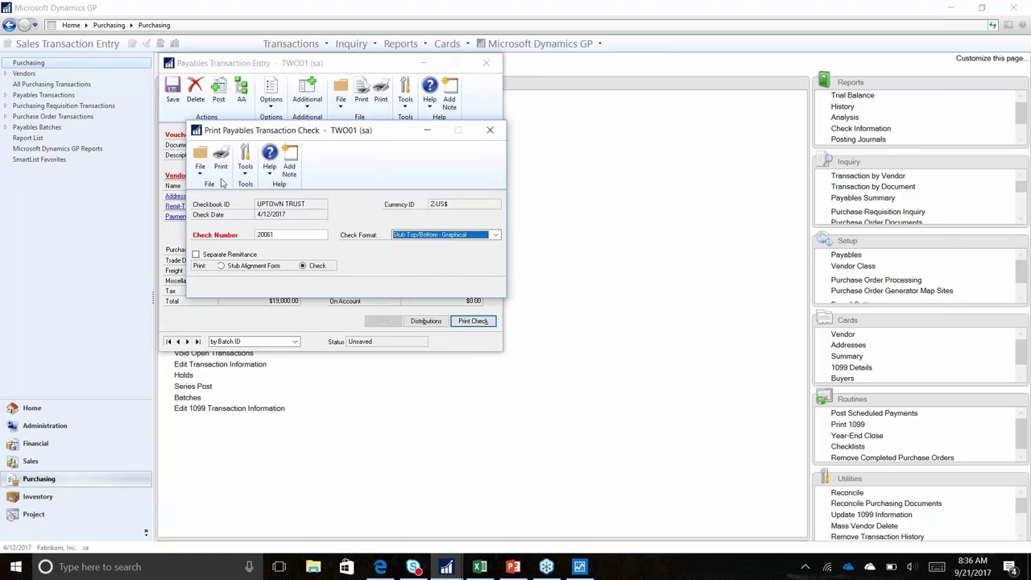
{"action": "left_click", "coordinate": [221, 165]}
{"action": "left_click", "coordinate": [420, 289]}
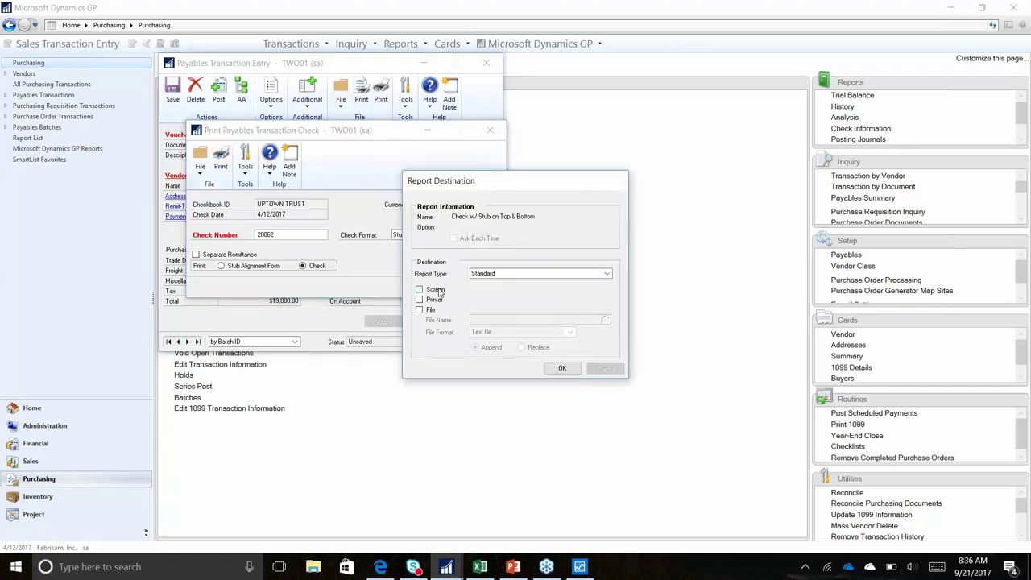
{"action": "left_click", "coordinate": [562, 368]}
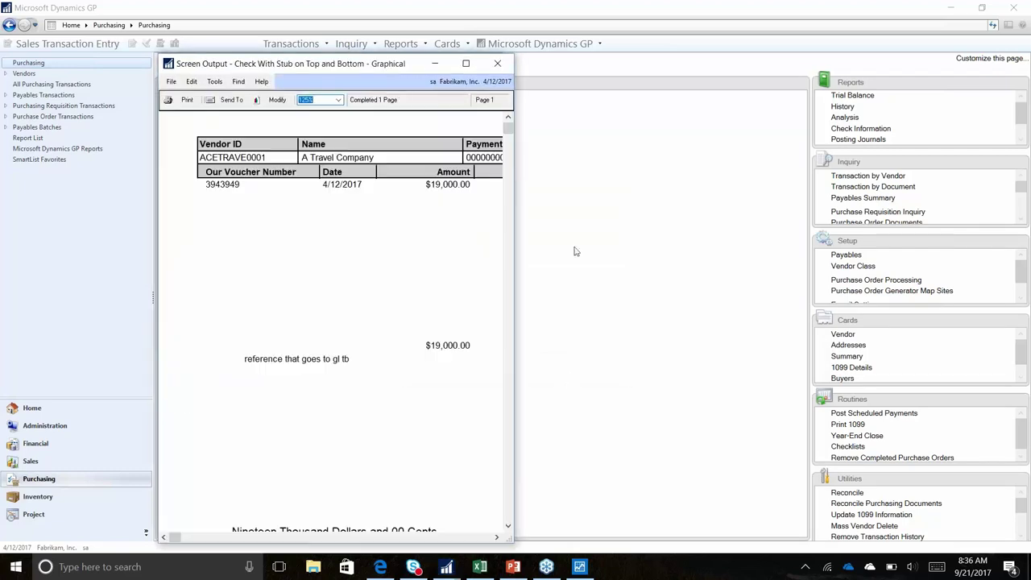
Review and close the check preview, then view the invoice's account distributions
{"action": "left_click_drag", "start_coordinate": [516, 190], "coordinate": [810, 216]}
{"action": "scroll", "coordinate": [672, 330], "scroll_direction": "down", "scroll_amount": 5}
{"action": "scroll", "coordinate": [697, 322], "scroll_direction": "down", "scroll_amount": 4}
{"action": "left_click", "coordinate": [795, 63]}
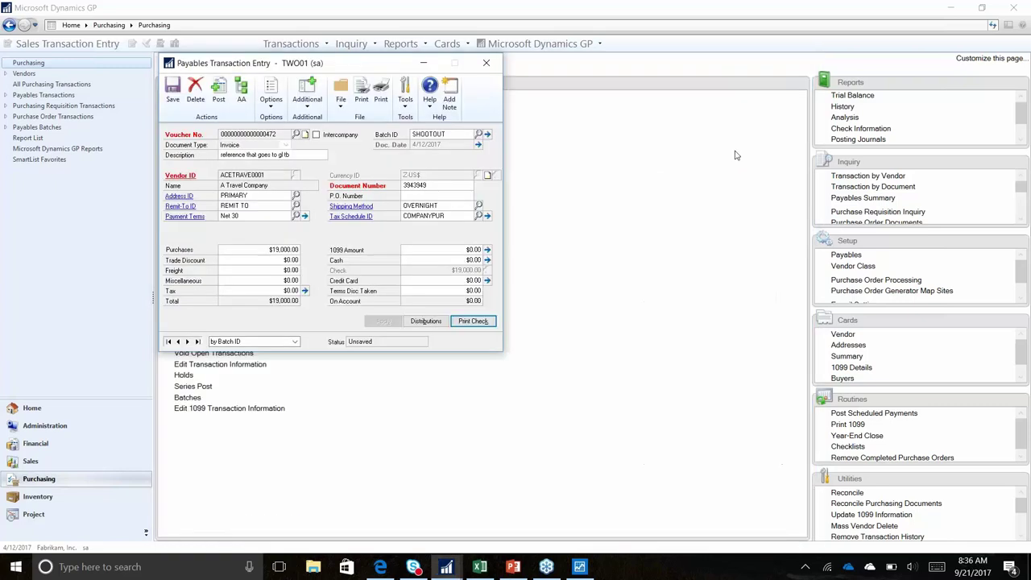
{"action": "left_click", "coordinate": [425, 322]}
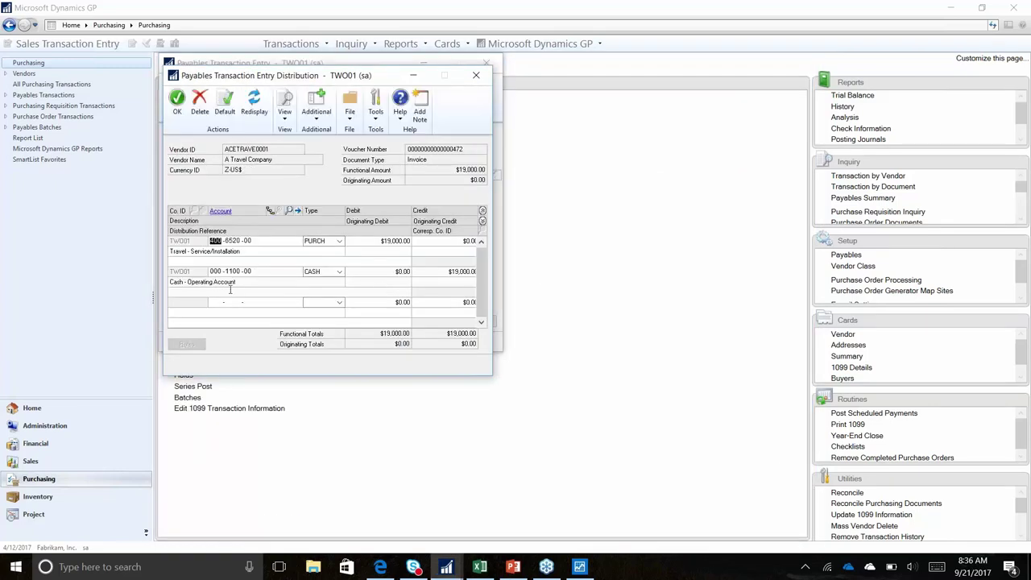
Save the first invoice and enter a new one: vendor ACETRAVE0001, document 10230240, purchases 10,000
{"action": "left_click", "coordinate": [478, 76]}
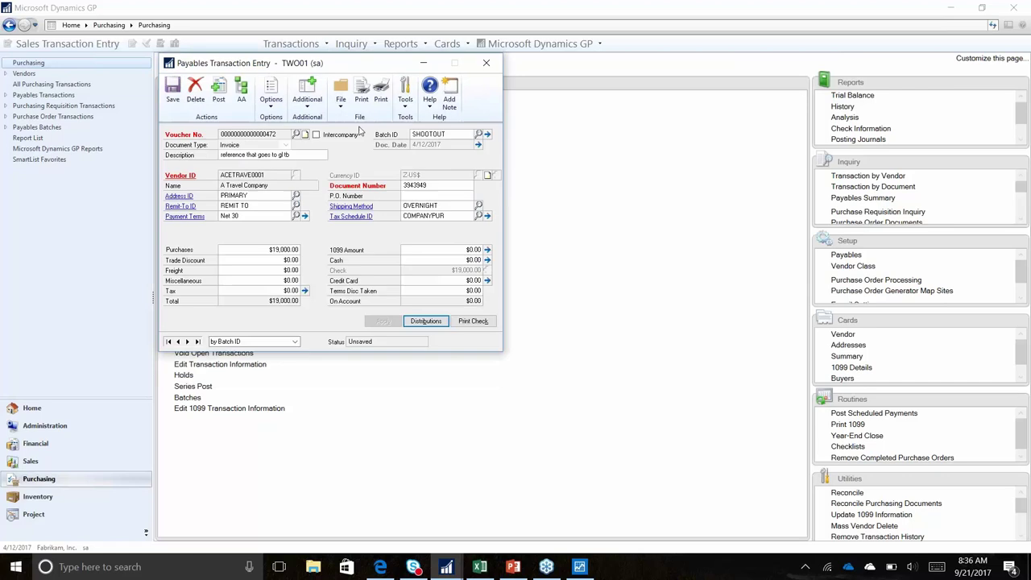
{"action": "left_click", "coordinate": [172, 90]}
{"action": "key", "text": "Tab"}
{"action": "key", "text": "Tab"}
{"action": "key", "text": "Tab"}
{"action": "type", "text": "ACETRAVE0001"}
{"action": "key", "text": "Tab"}
{"action": "type", "text": "10230240"}
{"action": "key", "text": "Tab"}
{"action": "key", "text": "Tab"}
{"action": "key", "text": "Tab"}
{"action": "key", "text": "Tab"}
{"action": "type", "text": "10,000"}
{"action": "key", "text": "Tab"}
{"action": "key", "text": "Tab"}
{"action": "key", "text": "Tab"}
{"action": "key", "text": "Tab"}
Distribute $5,000 to 400-6520-00 and add a $5,000 line on 300-6520-00
{"action": "left_click", "coordinate": [425, 321]}
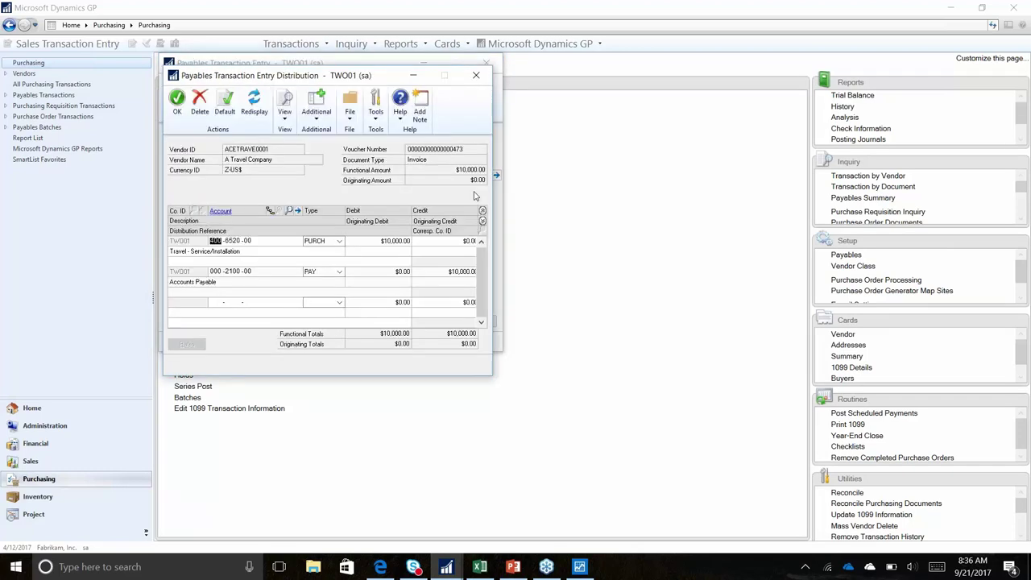
{"action": "double_click", "coordinate": [233, 242]}
{"action": "key", "text": "Tab"}
{"action": "key", "text": "Tab"}
{"action": "key", "text": "Tab"}
{"action": "type", "text": "5,000"}
{"action": "key", "text": "Tab"}
{"action": "key", "text": "Tab"}
{"action": "key", "text": "Tab"}
{"action": "key", "text": "Tab"}
{"action": "key", "text": "Tab"}
{"action": "key", "text": "Tab"}
{"action": "key", "text": "Tab"}
{"action": "key", "text": "Tab"}
{"action": "type", "text": "300 -"}
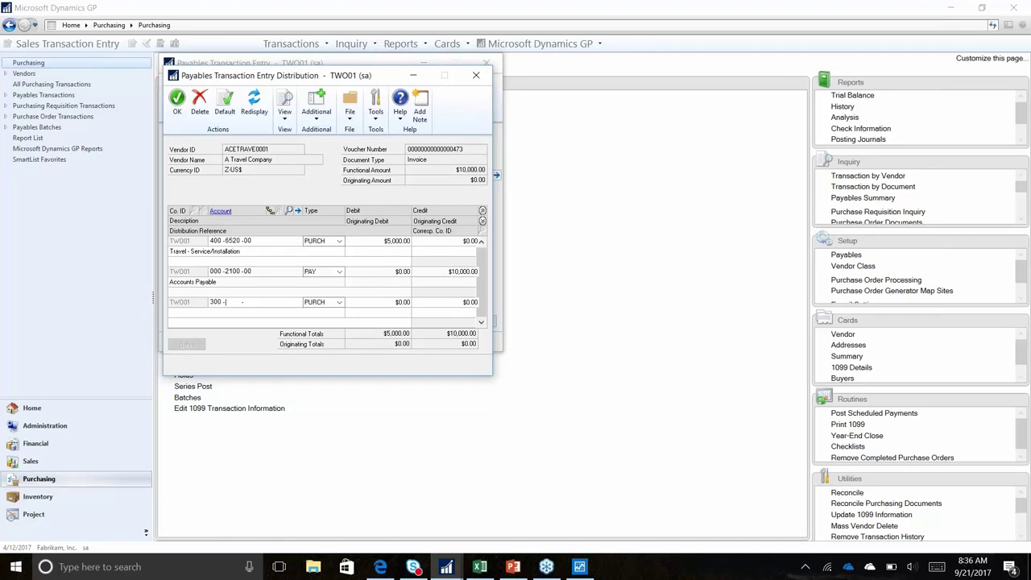
{"action": "type", "text": "6520 -00"}
{"action": "key", "text": "Tab"}
{"action": "type", "text": "5,000"}
{"action": "key", "text": "Tab"}
{"action": "key", "text": "Tab"}
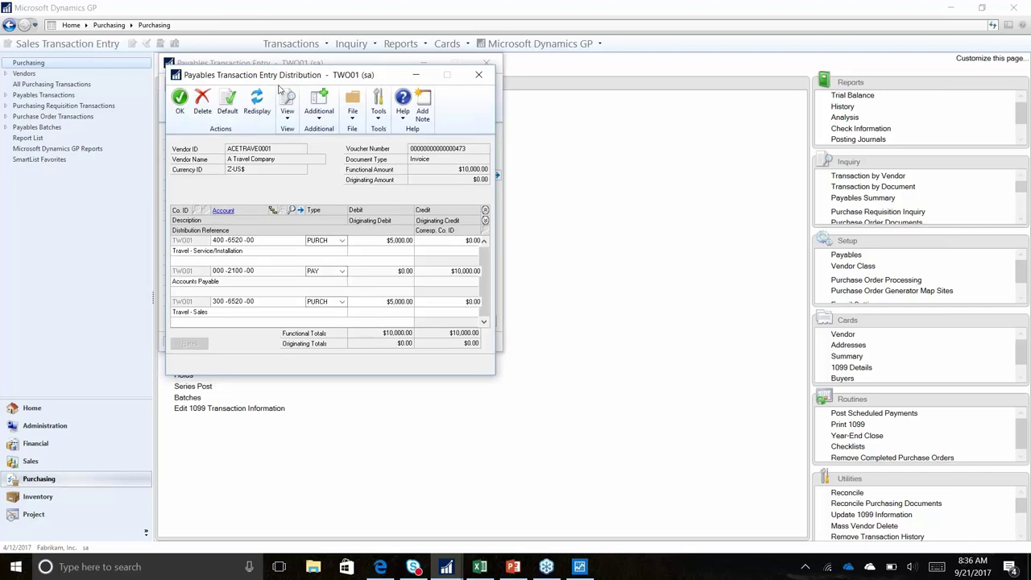
Accept the split distributions past the accounting class warning, check the accounts, and close them
{"action": "left_click_drag", "start_coordinate": [262, 81], "coordinate": [572, 118]}
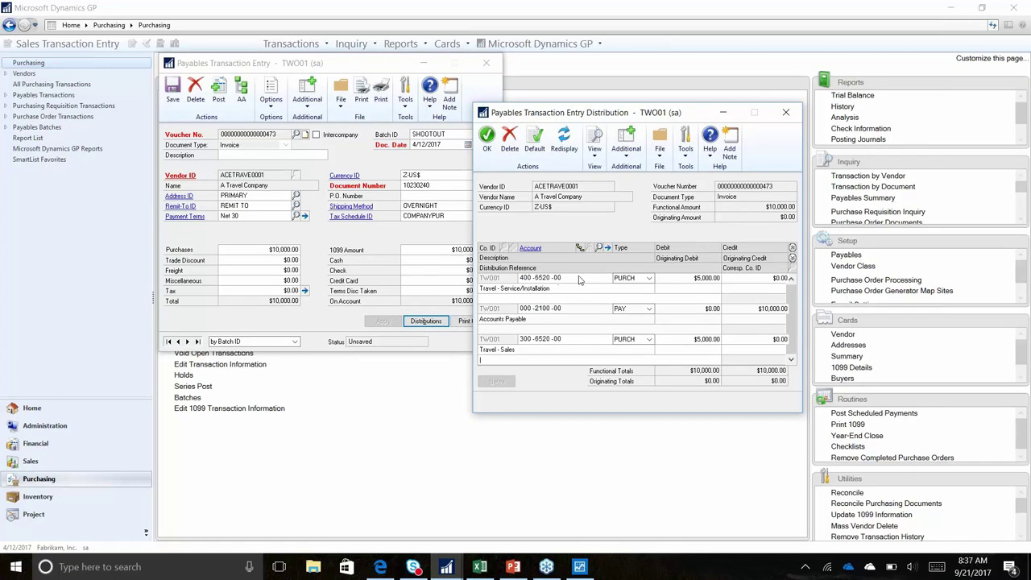
{"action": "left_click", "coordinate": [579, 248]}
{"action": "left_click", "coordinate": [516, 315]}
{"action": "left_click", "coordinate": [525, 278]}
{"action": "double_click", "coordinate": [541, 278]}
{"action": "double_click", "coordinate": [556, 278]}
{"action": "left_click", "coordinate": [487, 139]}
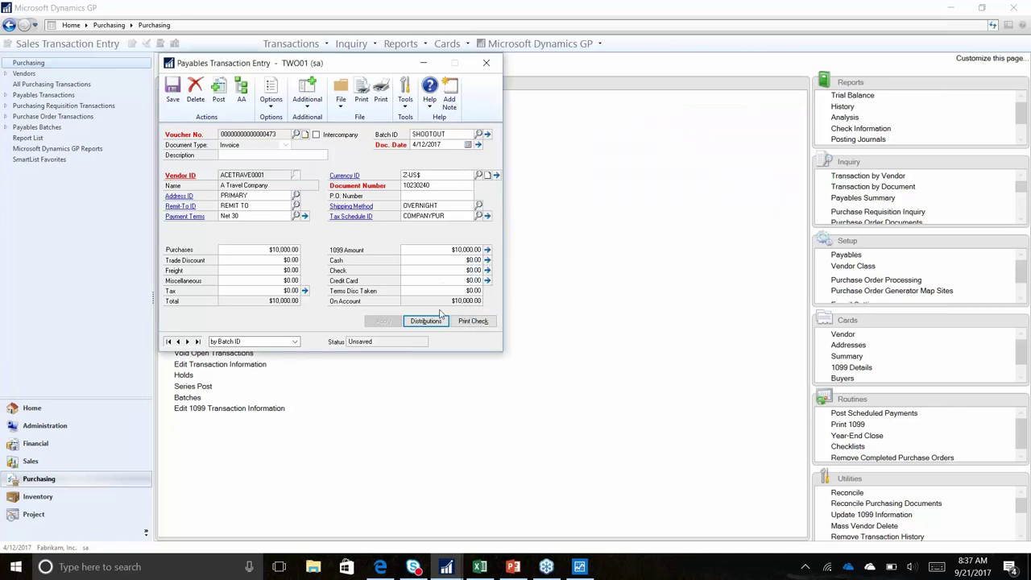
Save the second invoice and reopen the SHOOTOUT batch in Payables Batch Entry
{"action": "left_click", "coordinate": [173, 90]}
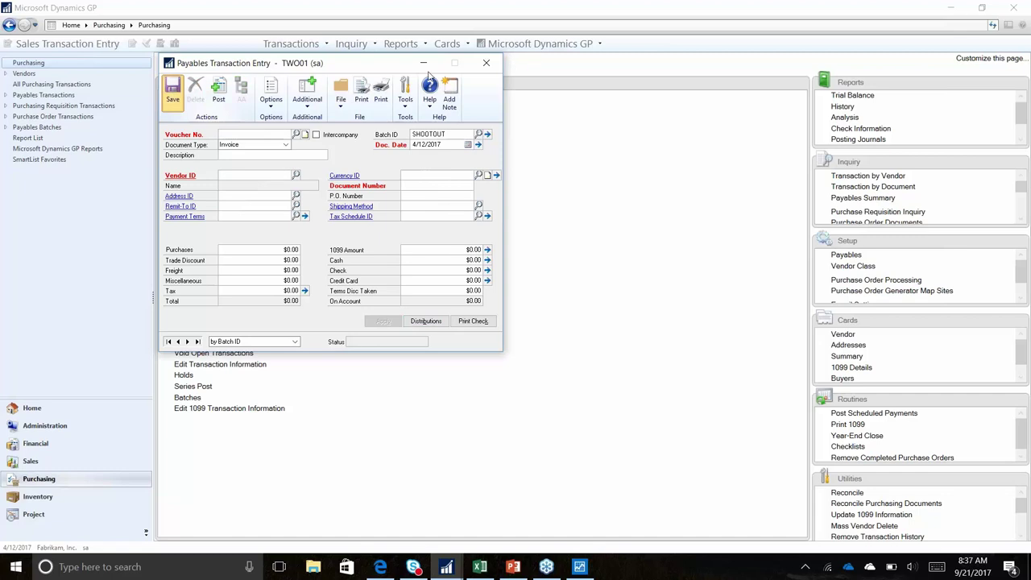
{"action": "left_click", "coordinate": [486, 62]}
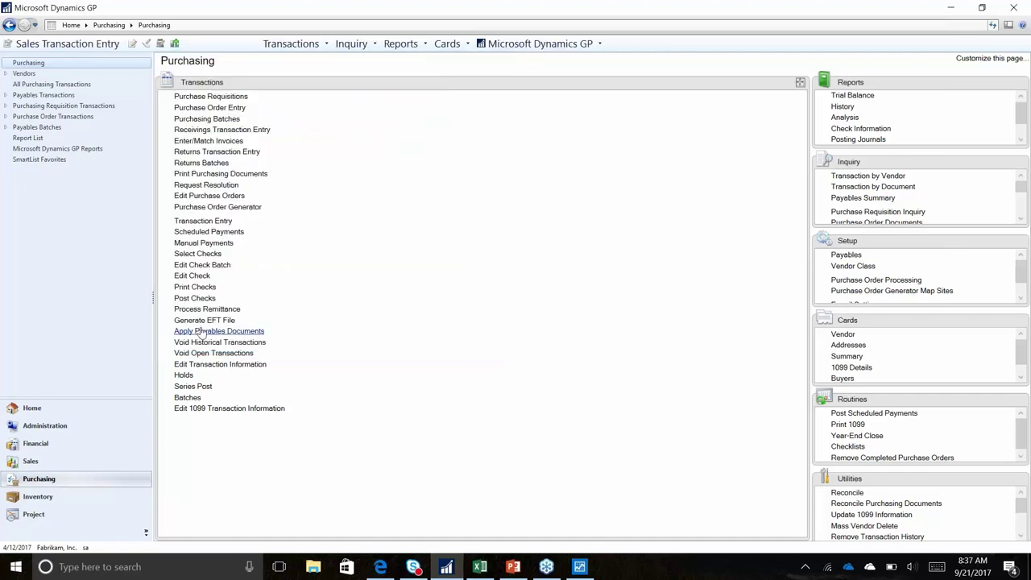
{"action": "left_click", "coordinate": [187, 397]}
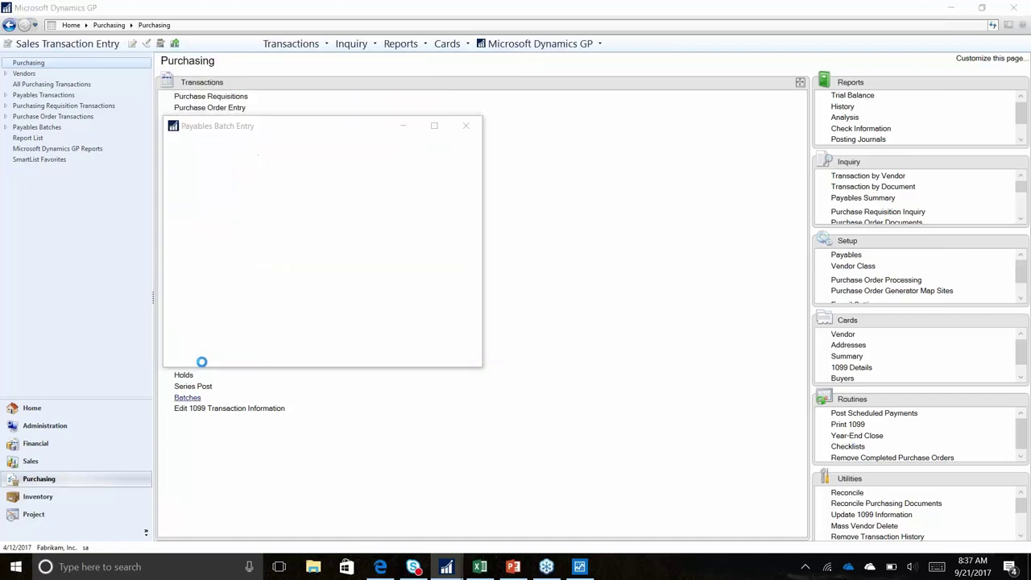
{"action": "left_click", "coordinate": [300, 196]}
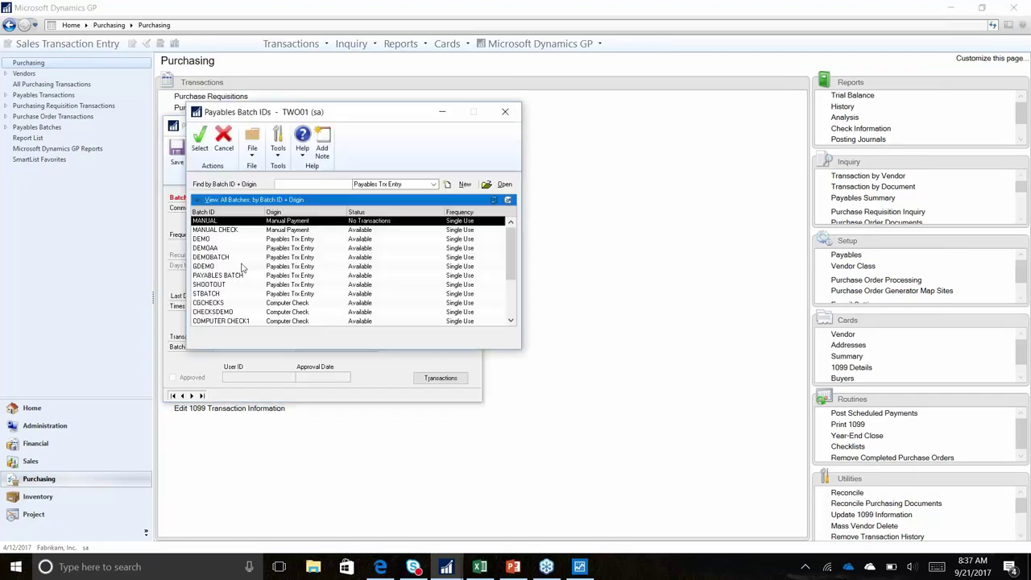
{"action": "scroll", "coordinate": [231, 307], "scroll_direction": "down", "scroll_amount": 1}
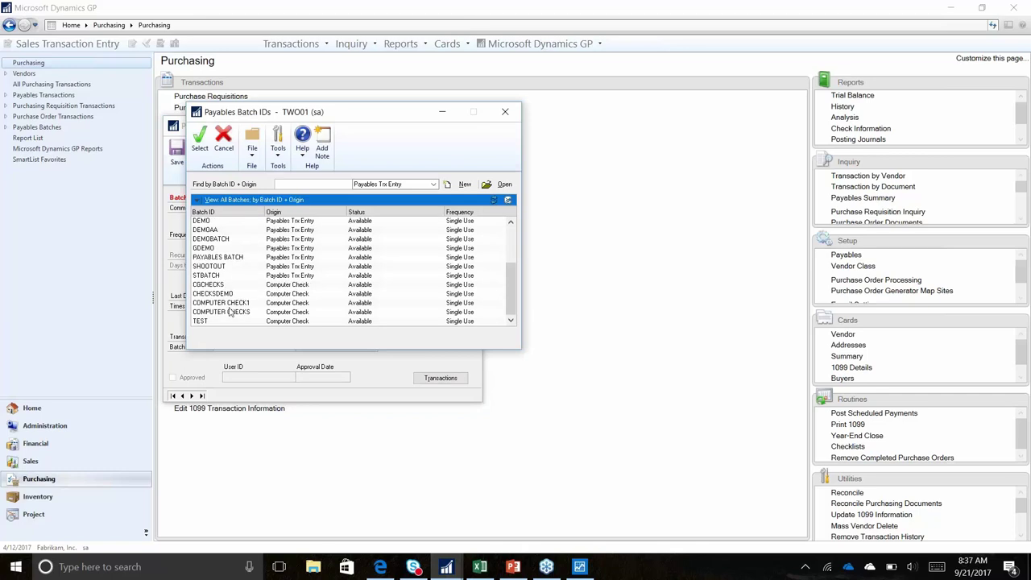
{"action": "double_click", "coordinate": [225, 266]}
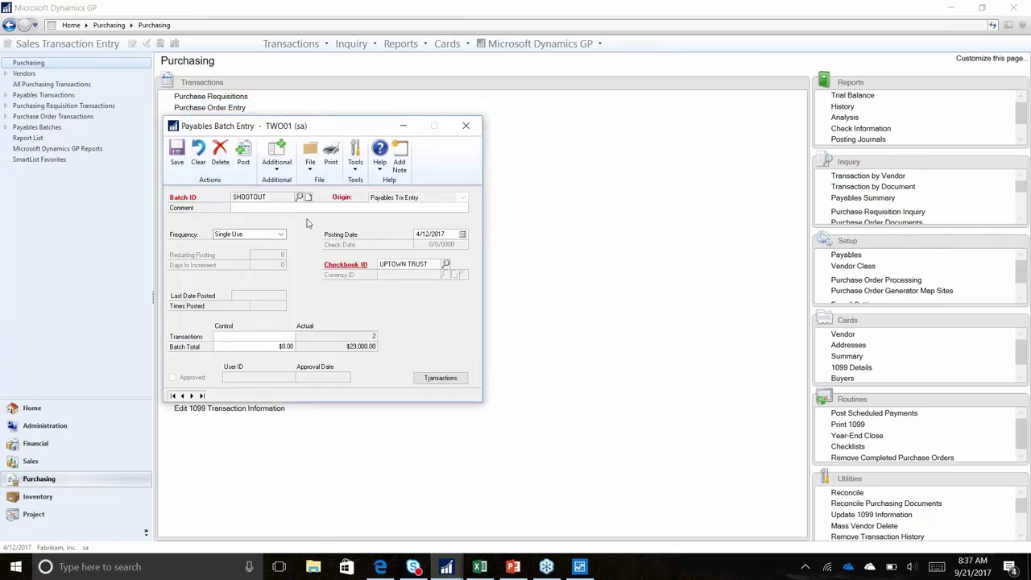
Post the SHOOTOUT batch with its posting journal sent to screen, skipping the next report
{"action": "left_click", "coordinate": [244, 153]}
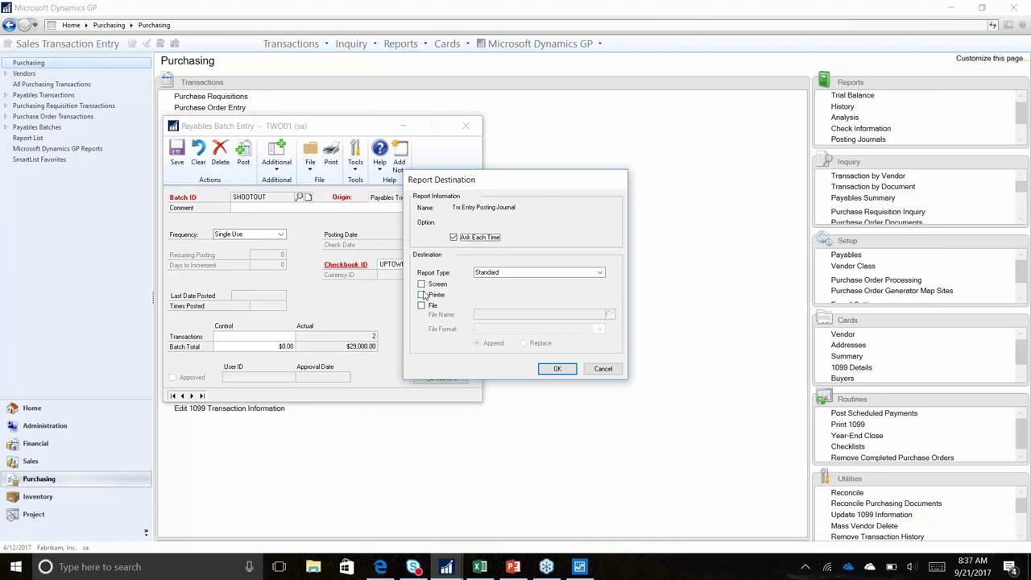
{"action": "left_click", "coordinate": [421, 284]}
{"action": "left_click", "coordinate": [557, 369]}
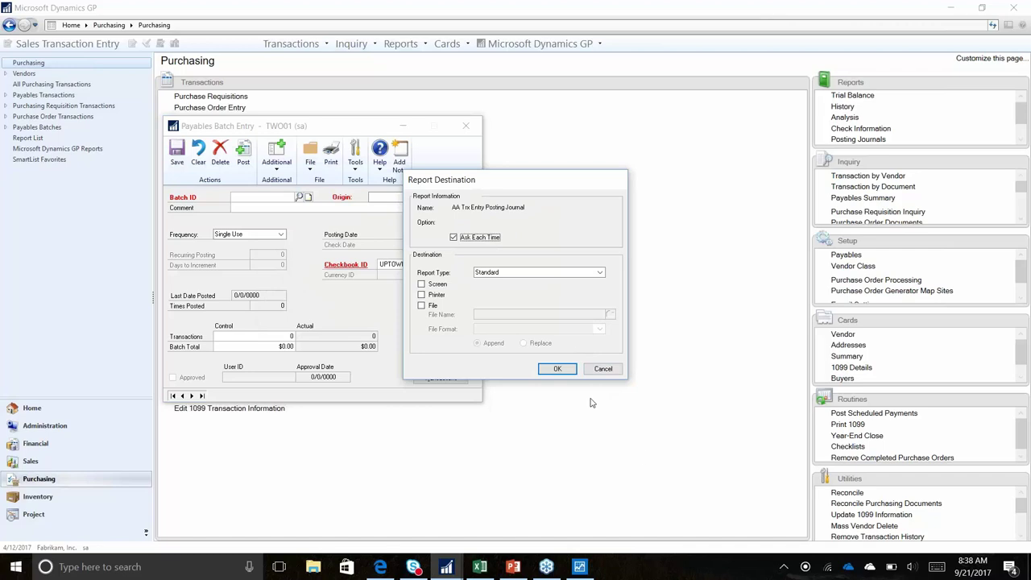
{"action": "left_click", "coordinate": [600, 371]}
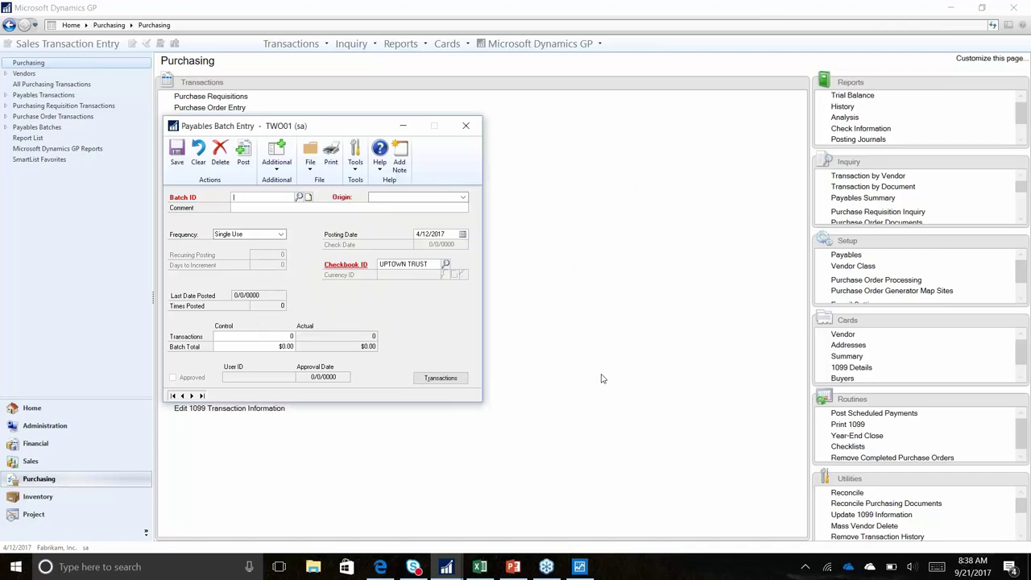
Read through the maximized $29,000 PM Transaction Posting Journal, then close it
{"action": "left_click", "coordinate": [471, 129]}
{"action": "left_click", "coordinate": [596, 369]}
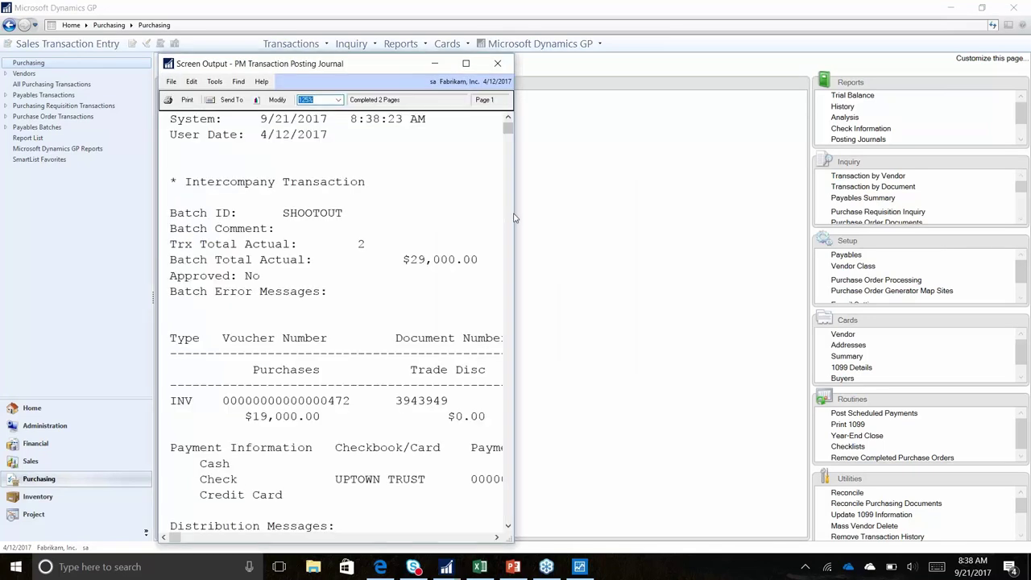
{"action": "left_click_drag", "start_coordinate": [515, 213], "coordinate": [1003, 214]}
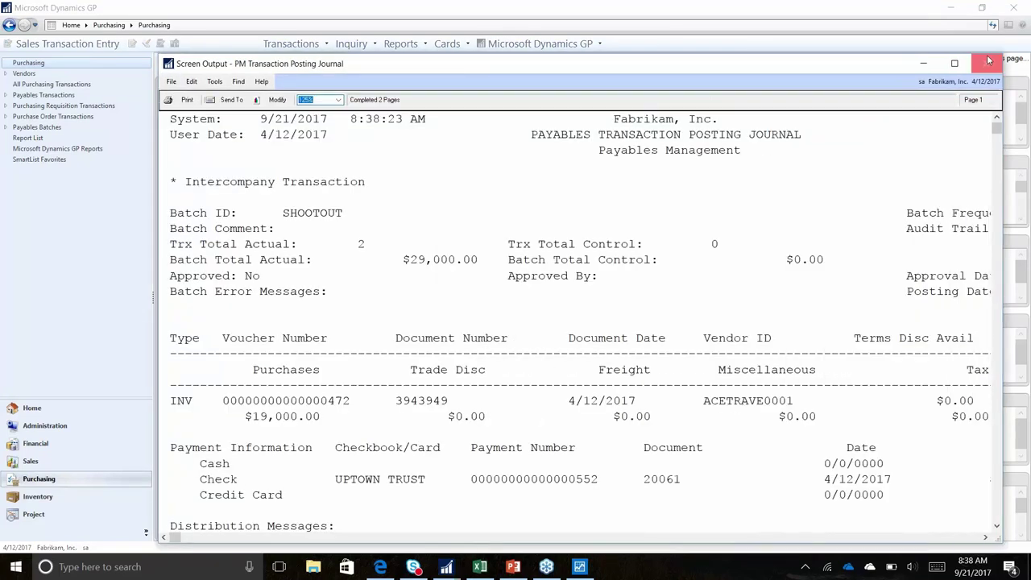
{"action": "left_click", "coordinate": [956, 64]}
{"action": "scroll", "coordinate": [597, 333], "scroll_direction": "down", "scroll_amount": 1}
{"action": "scroll", "coordinate": [237, 384], "scroll_direction": "down", "scroll_amount": 2}
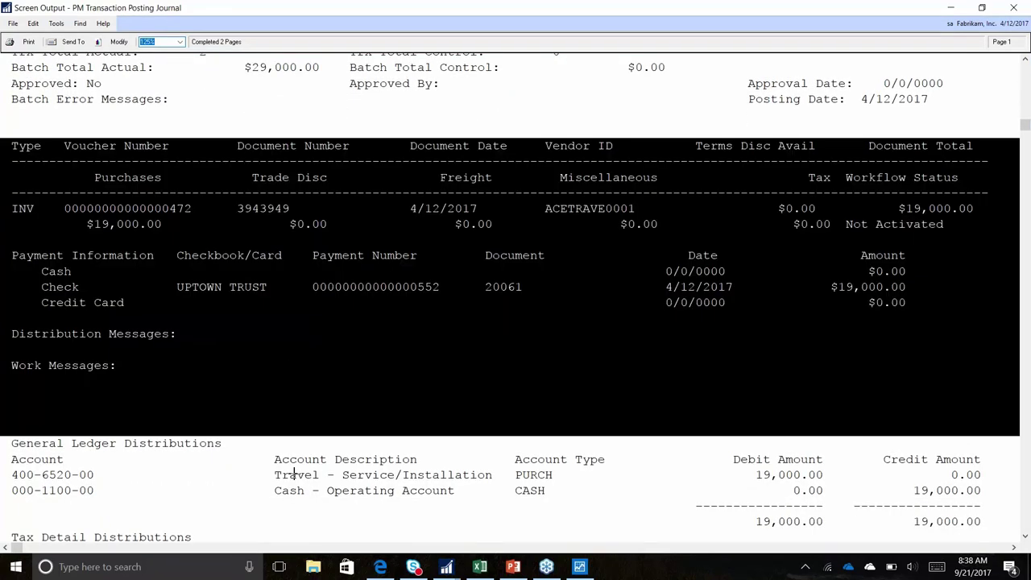
{"action": "scroll", "coordinate": [294, 475], "scroll_direction": "down", "scroll_amount": 7}
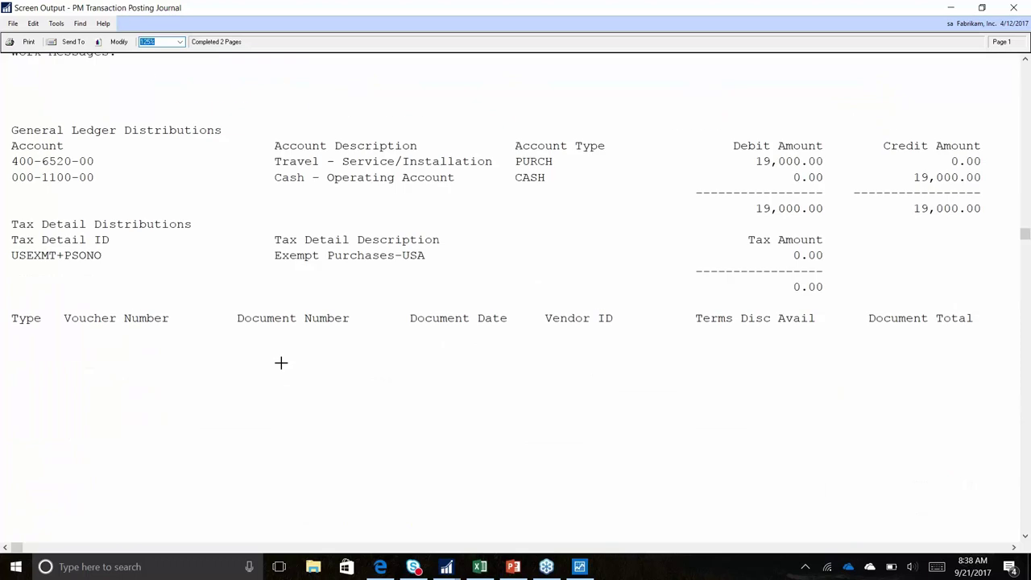
{"action": "scroll", "coordinate": [281, 363], "scroll_direction": "down", "scroll_amount": 9}
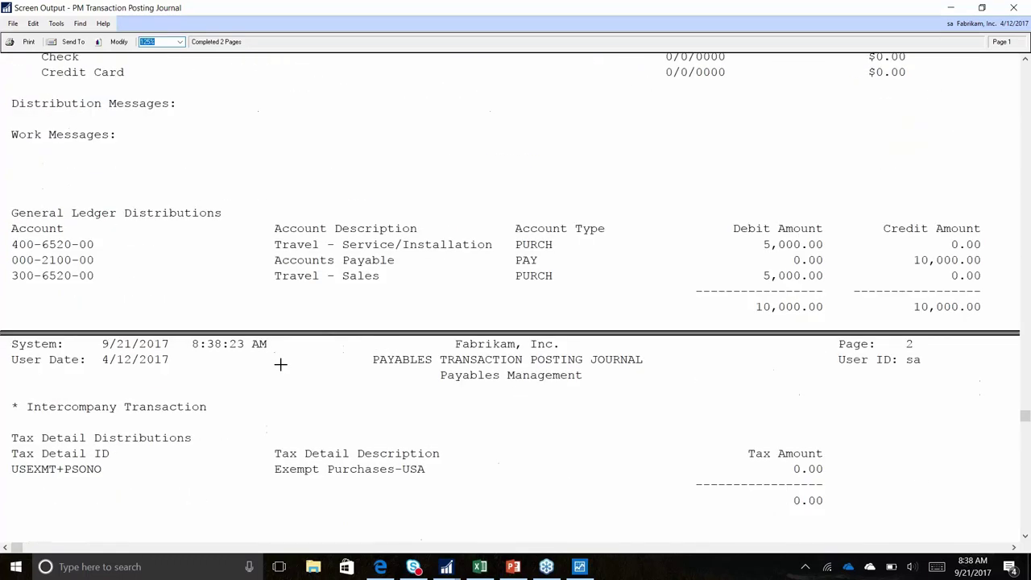
{"action": "scroll", "coordinate": [280, 363], "scroll_direction": "down", "scroll_amount": 3}
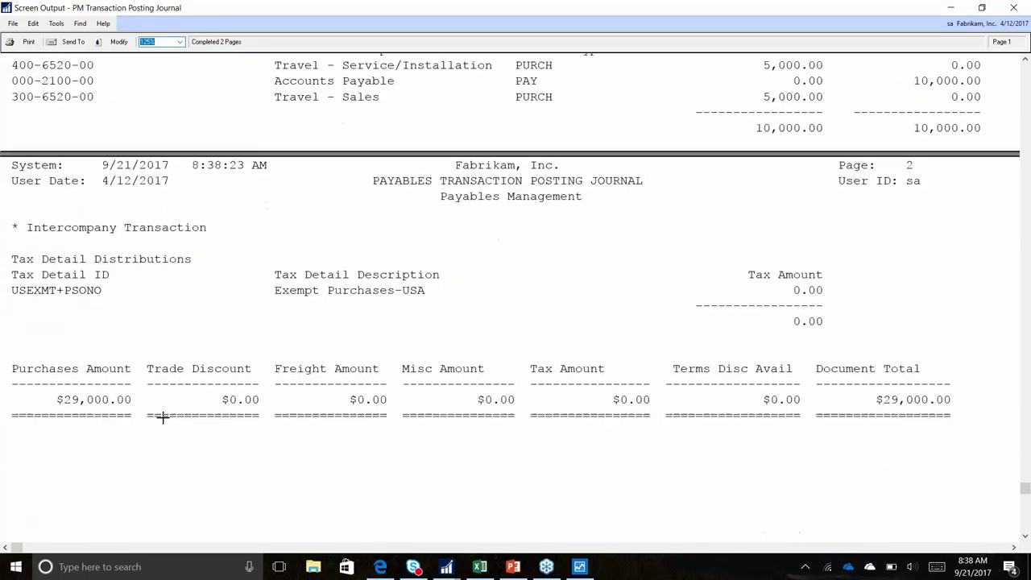
{"action": "left_click", "coordinate": [1014, 10]}
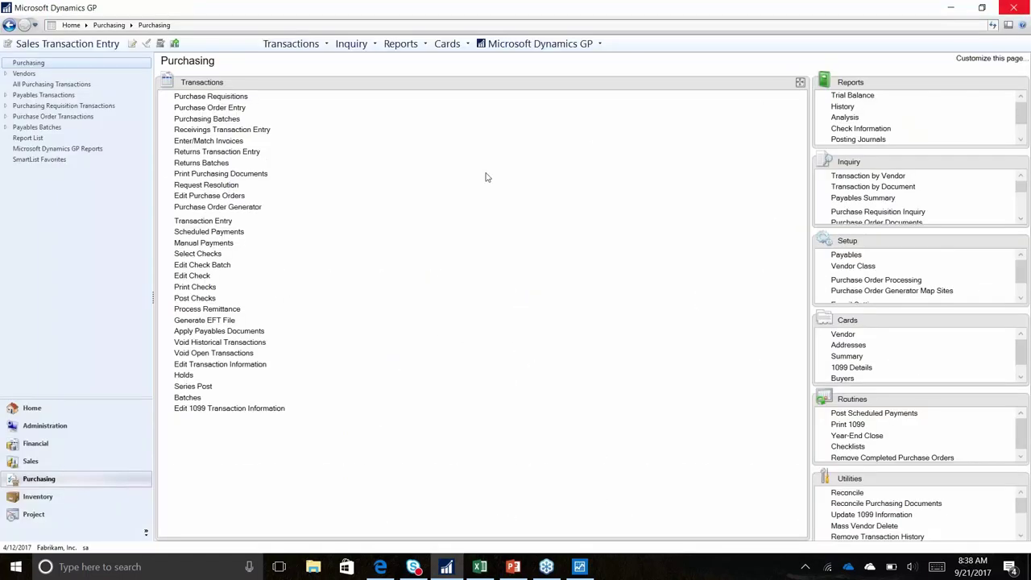
Switch the Purchasing page to a panel grid and list only ADVANCED0001's open payables documents
{"action": "left_click", "coordinate": [799, 83]}
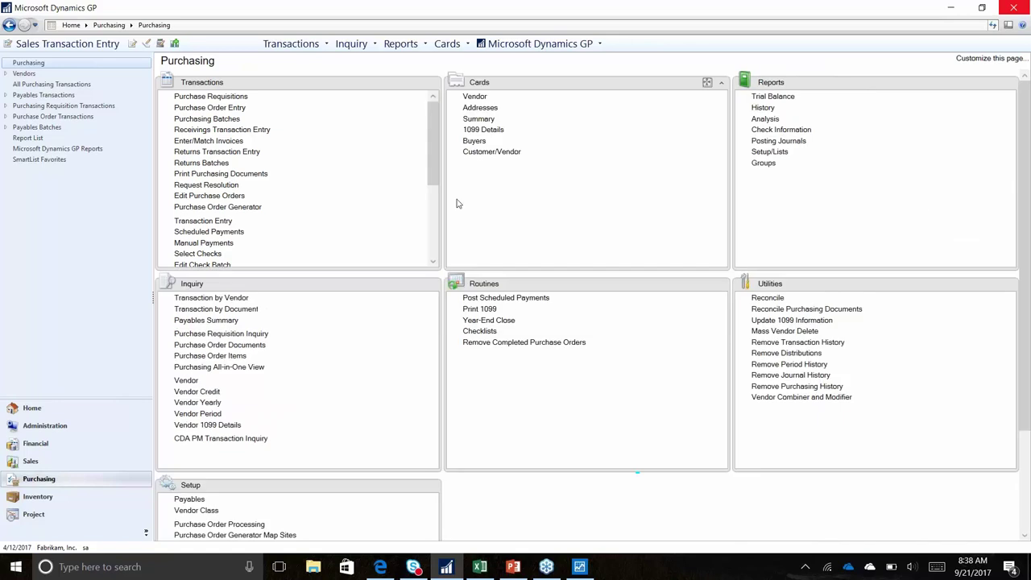
{"action": "left_click", "coordinate": [230, 298]}
{"action": "type", "text": "a"}
{"action": "key", "text": "Tab"}
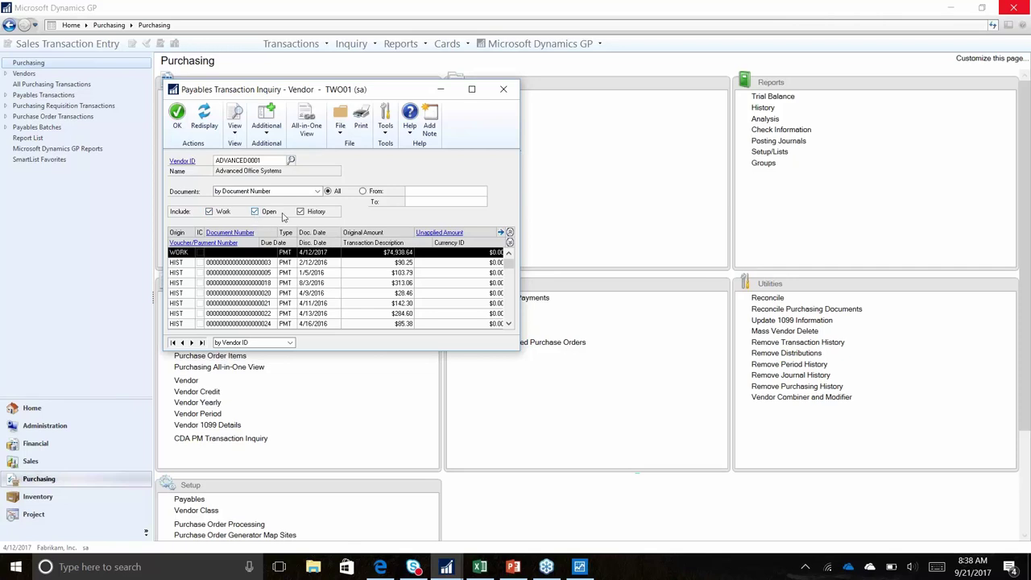
{"action": "left_click", "coordinate": [314, 212]}
{"action": "left_click", "coordinate": [223, 211]}
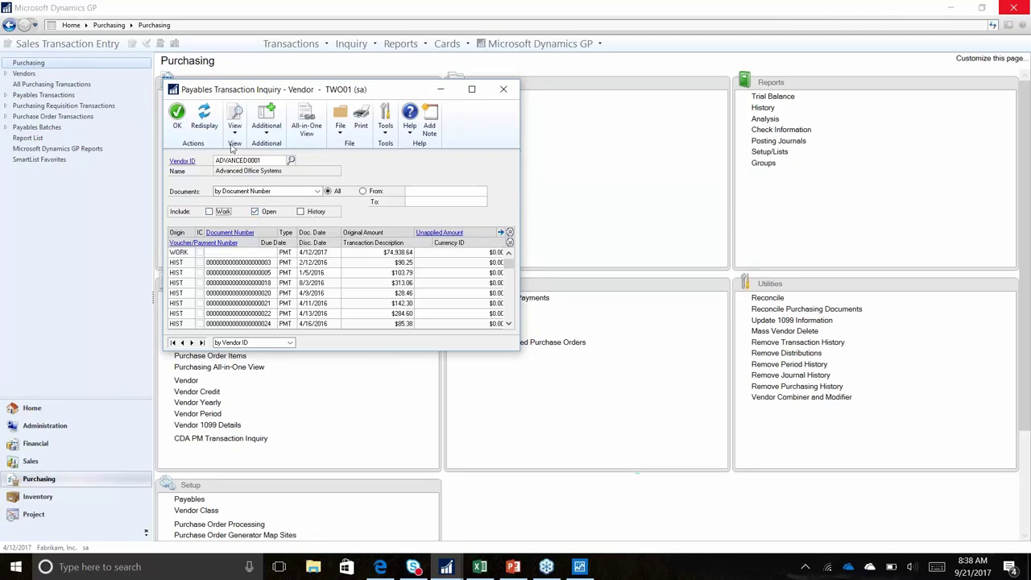
{"action": "left_click", "coordinate": [207, 119]}
View invoice 115000's details, then close it and the vendor inquiry
{"action": "left_click", "coordinate": [259, 263]}
{"action": "left_click", "coordinate": [248, 233]}
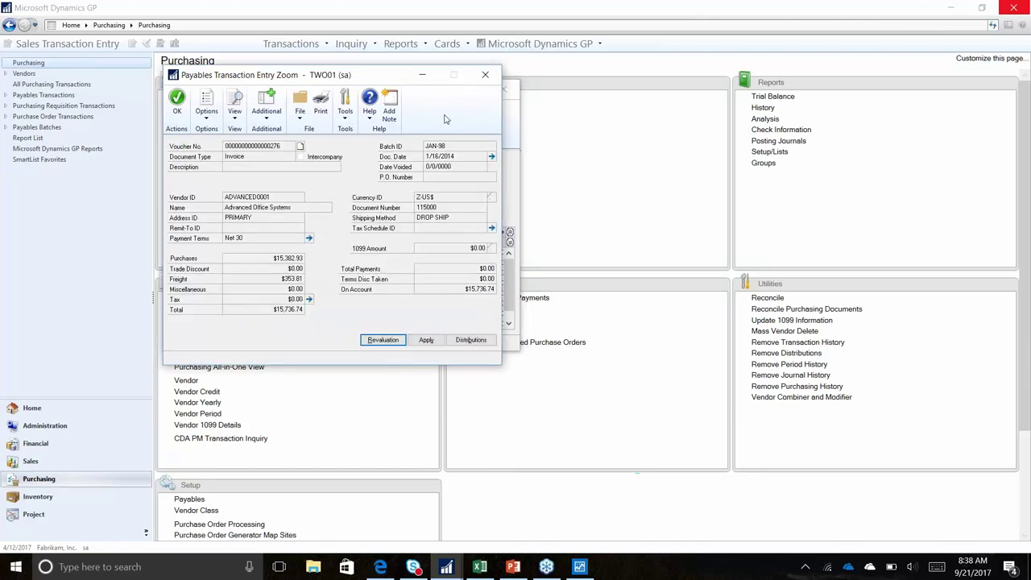
{"action": "left_click", "coordinate": [485, 75]}
{"action": "left_click", "coordinate": [504, 90]}
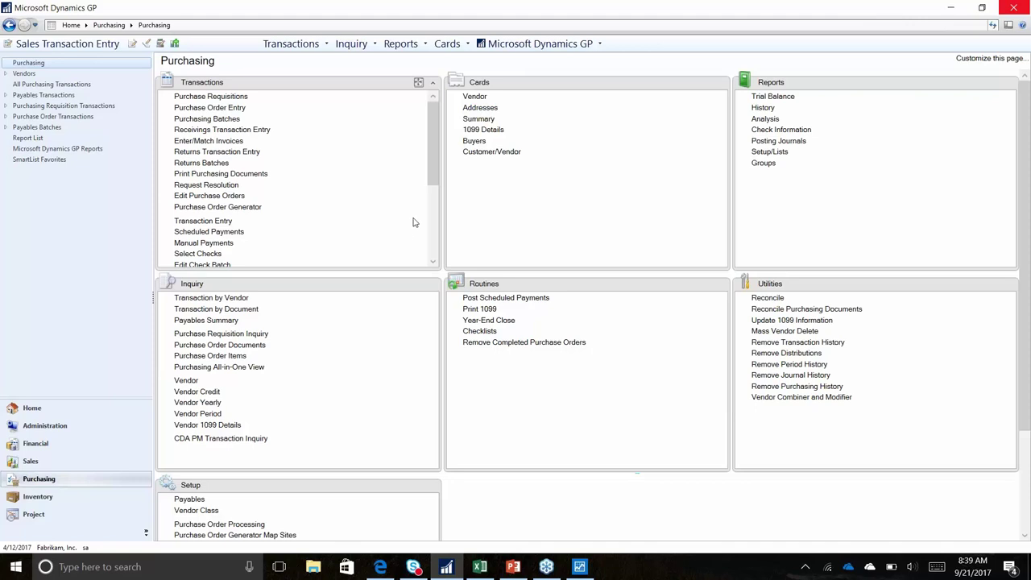
Create a new SHOOTOUT batch in Select Payables Checks
{"action": "left_click", "coordinate": [418, 82]}
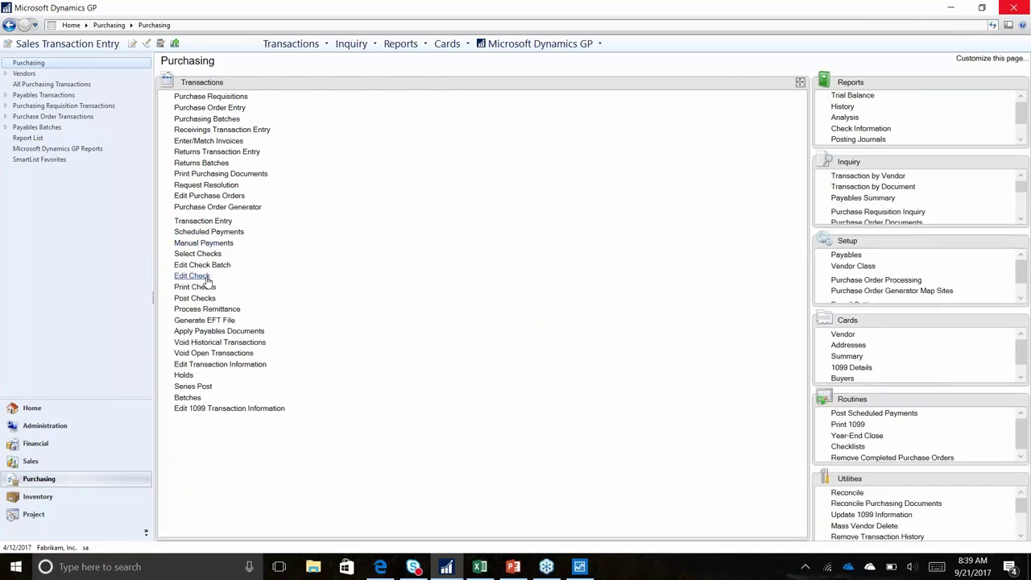
{"action": "left_click", "coordinate": [200, 255]}
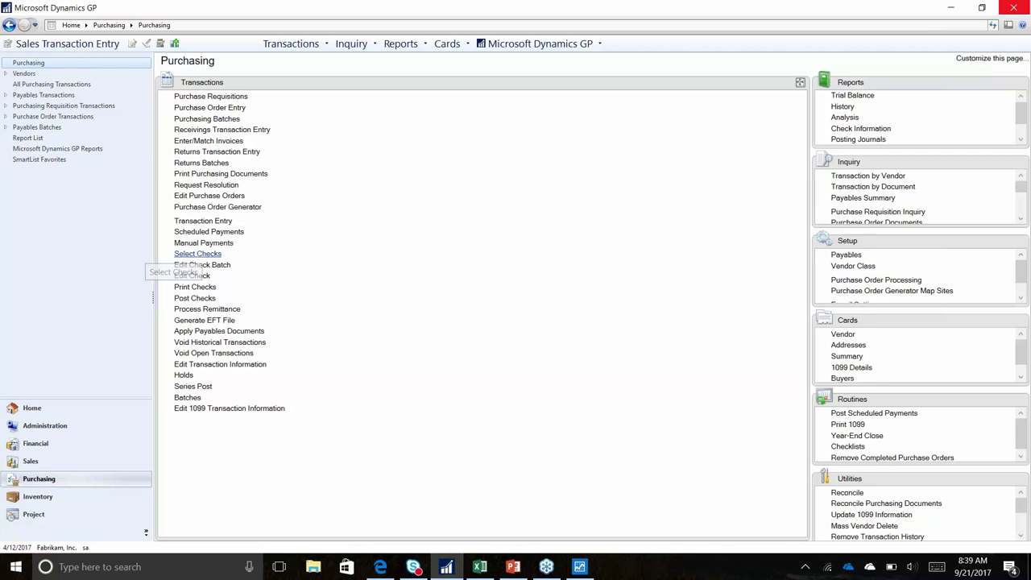
{"action": "type", "text": "SHOOTOUT"}
{"action": "key", "text": "Tab"}
{"action": "key", "text": "Return"}
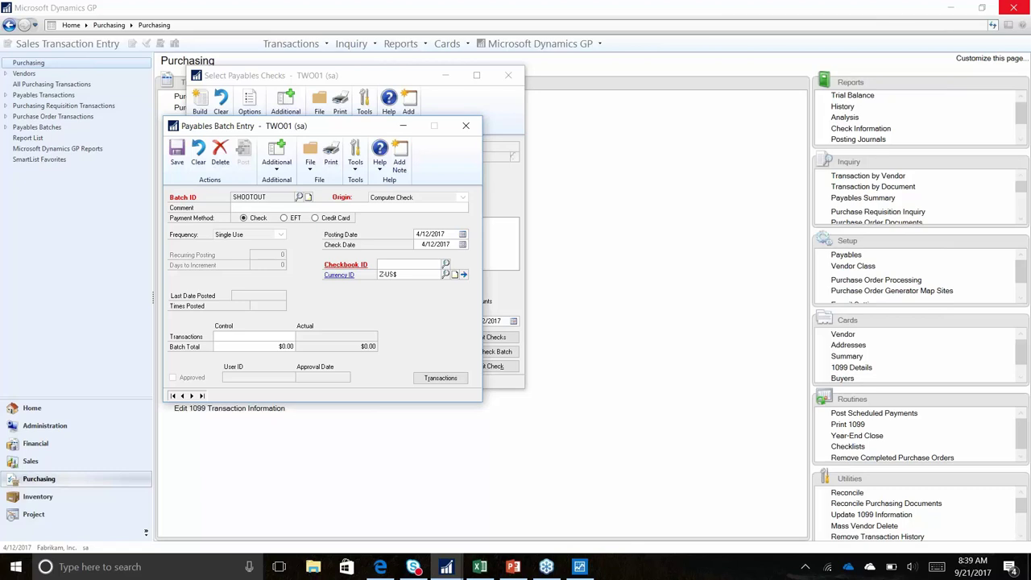
Assign checkbook UPTOWN TRUST and open its Checkbook Maintenance record
{"action": "left_click", "coordinate": [447, 265]}
{"action": "double_click", "coordinate": [217, 266]}
{"action": "left_click", "coordinate": [331, 265]}
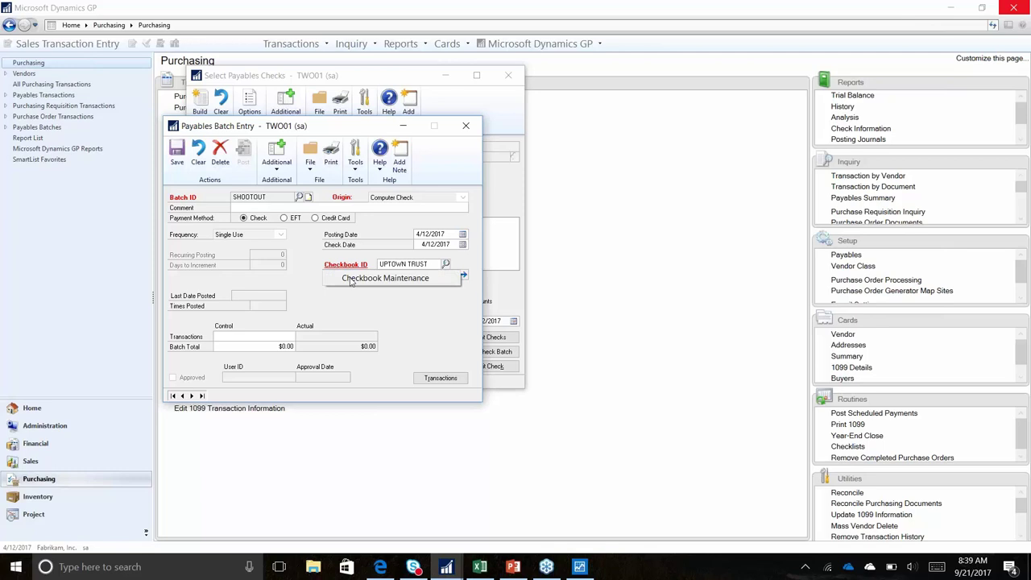
{"action": "left_click", "coordinate": [351, 280]}
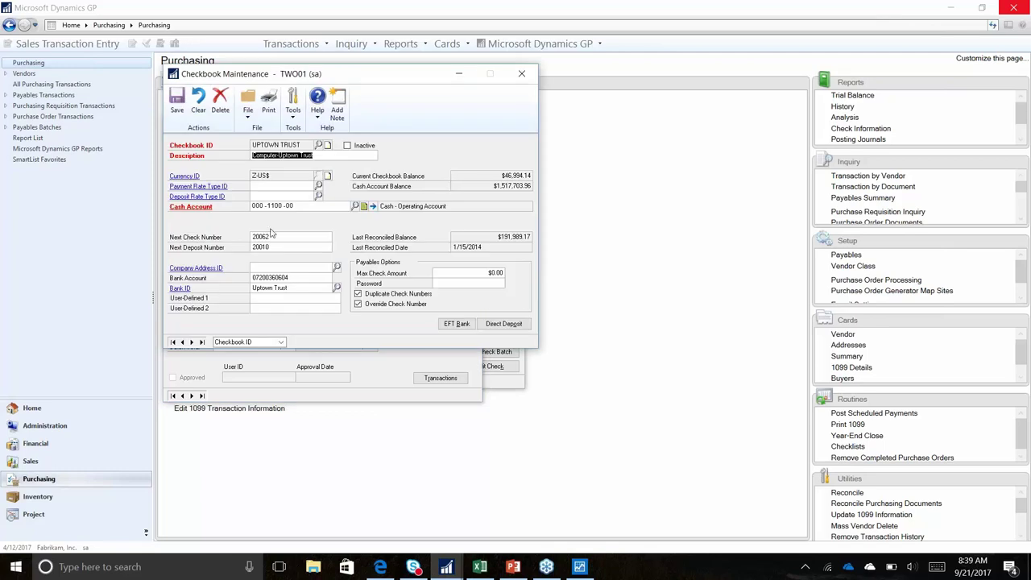
Inspect the checkbook's EFT bank payables options and USBANK file format details
{"action": "left_click", "coordinate": [457, 323]}
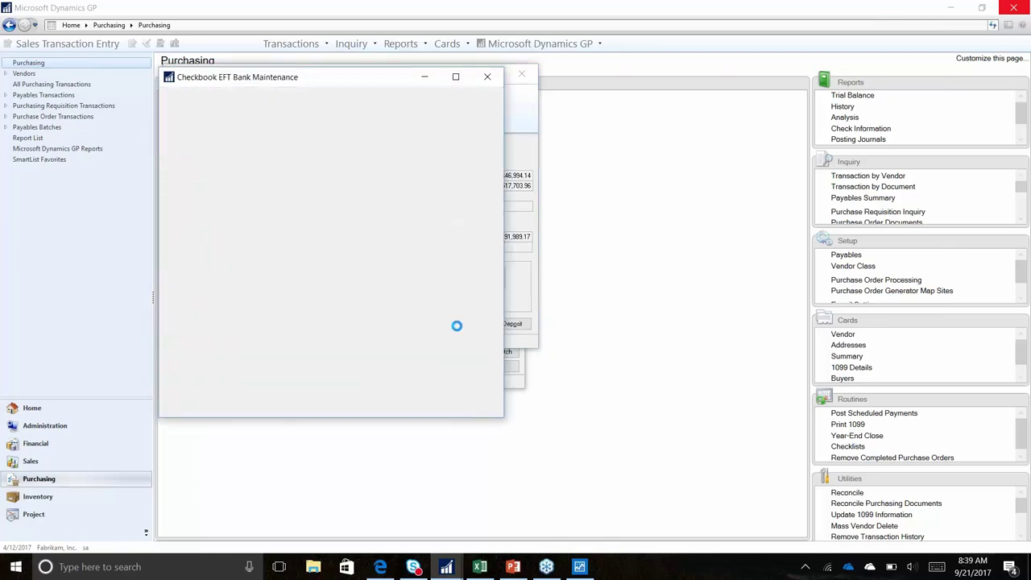
{"action": "left_click", "coordinate": [417, 389]}
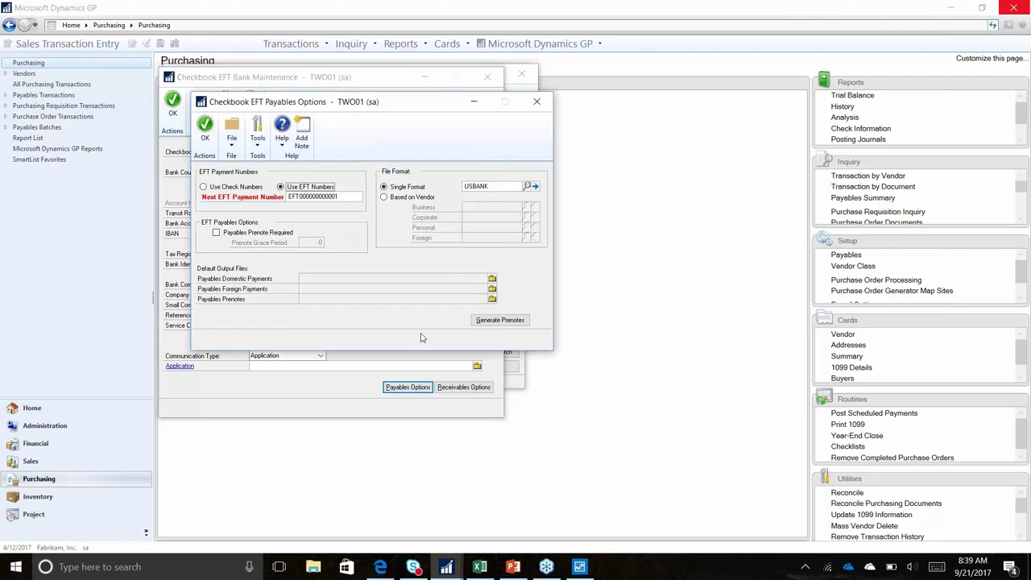
{"action": "left_click", "coordinate": [534, 188]}
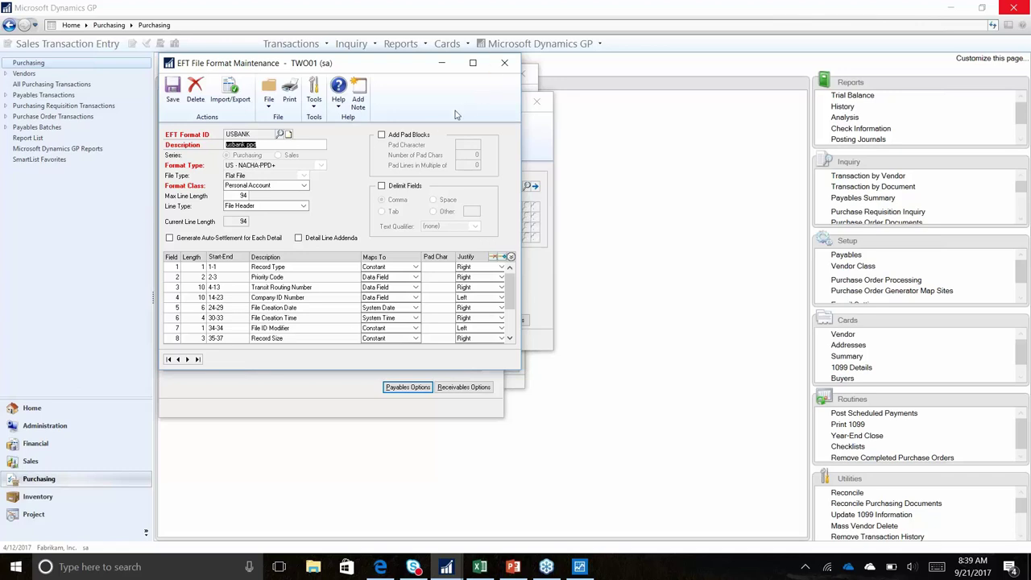
{"action": "left_click", "coordinate": [504, 63]}
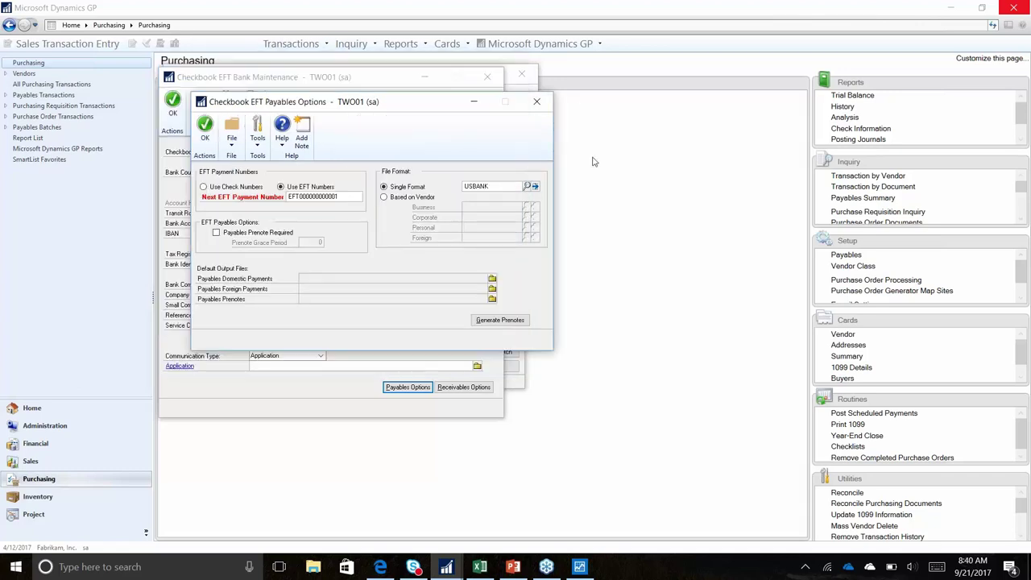
{"action": "left_click", "coordinate": [536, 103]}
Try Internet Link as the communication type, then discard the unsaved EFT bank changes
{"action": "left_click", "coordinate": [320, 355]}
{"action": "left_click", "coordinate": [294, 375]}
{"action": "left_click", "coordinate": [297, 364]}
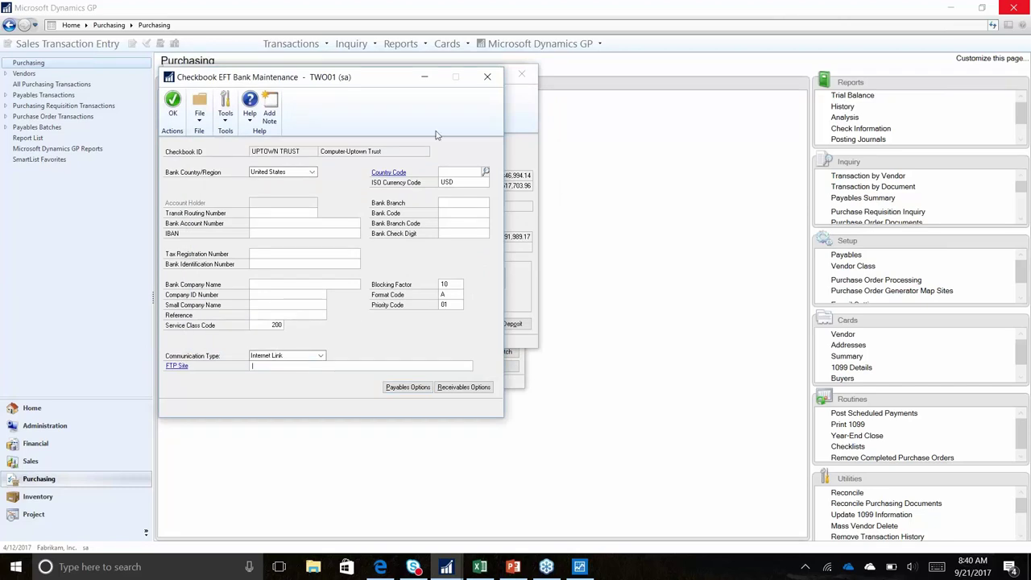
{"action": "left_click", "coordinate": [486, 77]}
{"action": "left_click", "coordinate": [459, 314]}
Restrict SHOOTOUT check selection to documents with a due date cutoff of 4/21/2017
{"action": "left_click", "coordinate": [521, 74]}
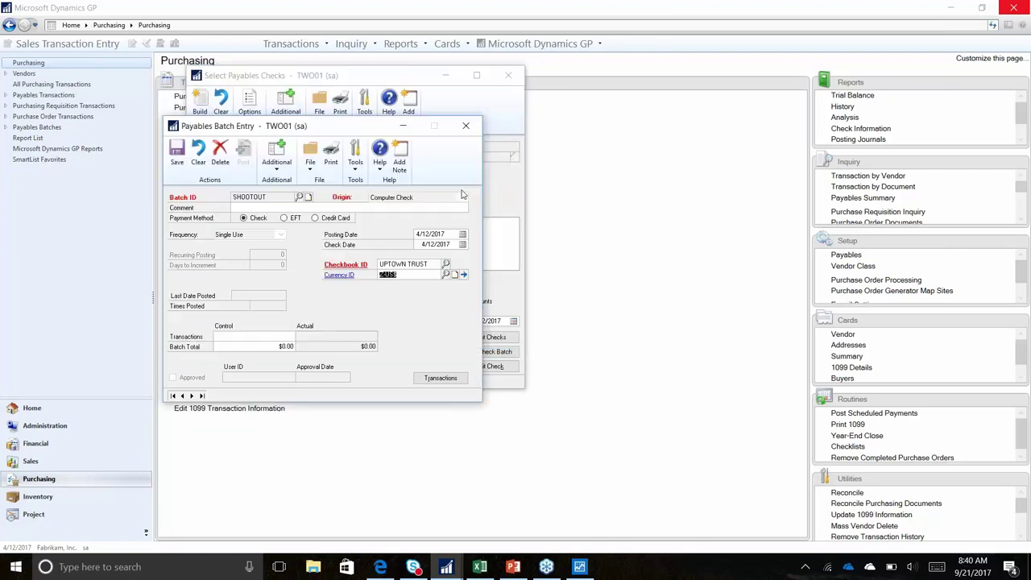
{"action": "left_click", "coordinate": [176, 153]}
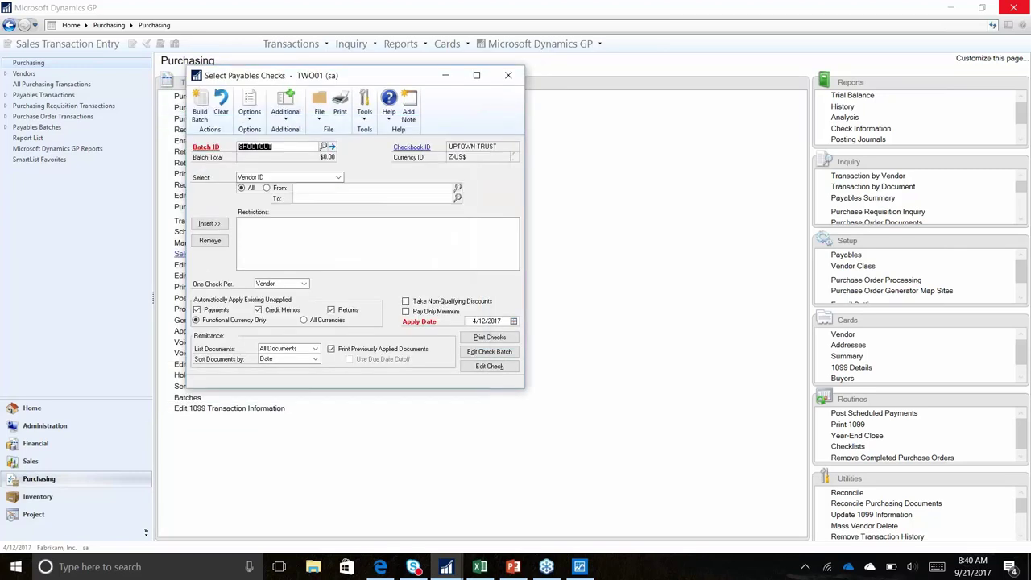
{"action": "left_click", "coordinate": [338, 177]}
{"action": "scroll", "coordinate": [337, 205], "scroll_direction": "down", "scroll_amount": 1}
{"action": "left_click", "coordinate": [322, 217]}
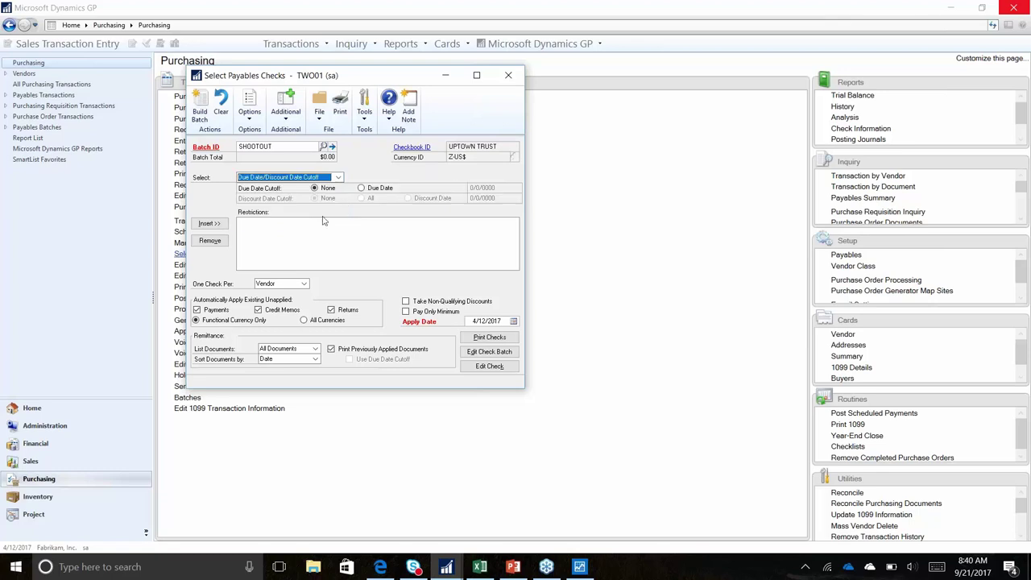
{"action": "left_click", "coordinate": [370, 189]}
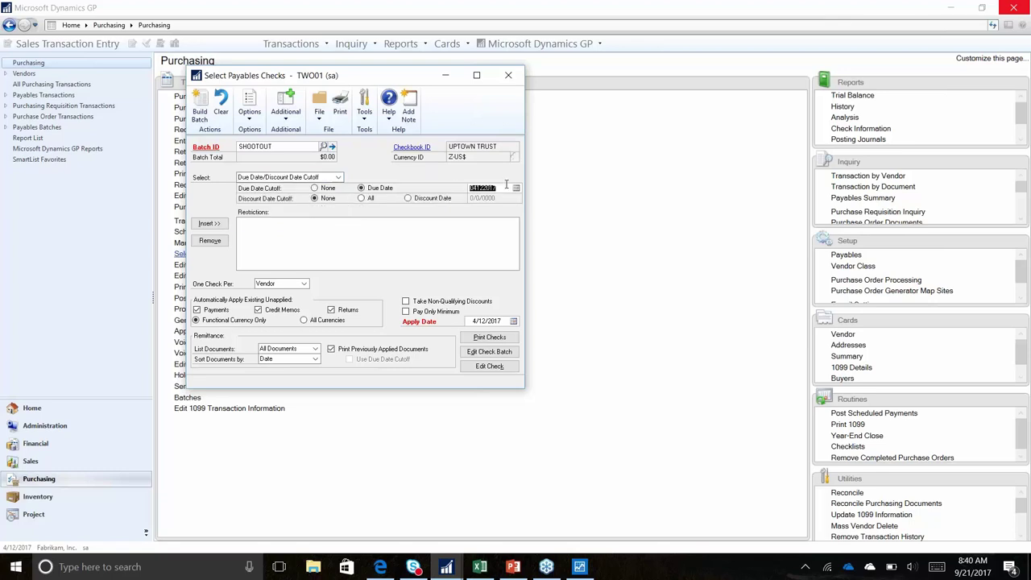
{"action": "left_click", "coordinate": [515, 188]}
{"action": "left_click", "coordinate": [582, 264]}
{"action": "left_click", "coordinate": [209, 225]}
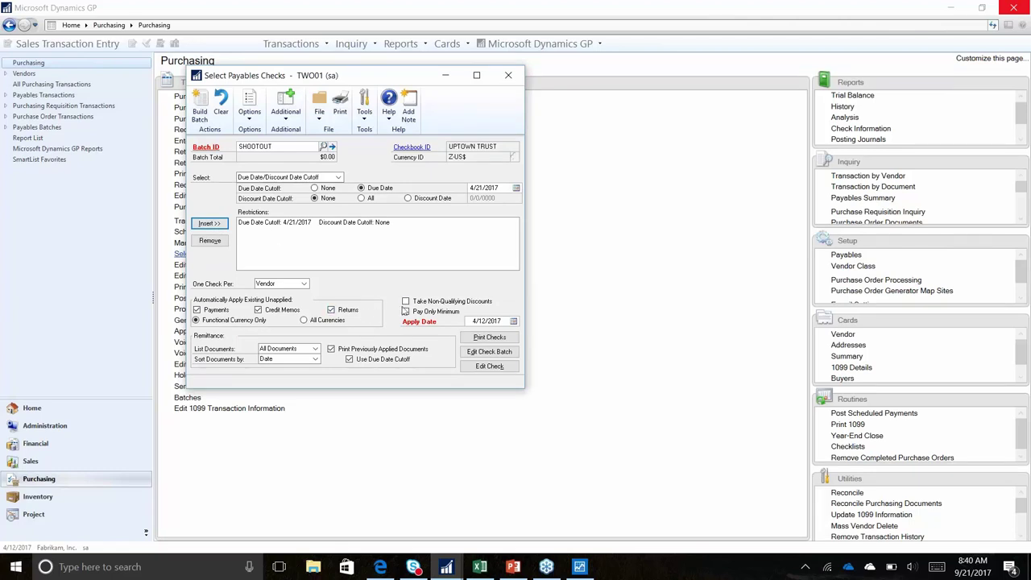
Leave non-qualifying discounts off and build the SHOOTOUT batch, totalling $20,865.00
{"action": "left_click", "coordinate": [406, 302]}
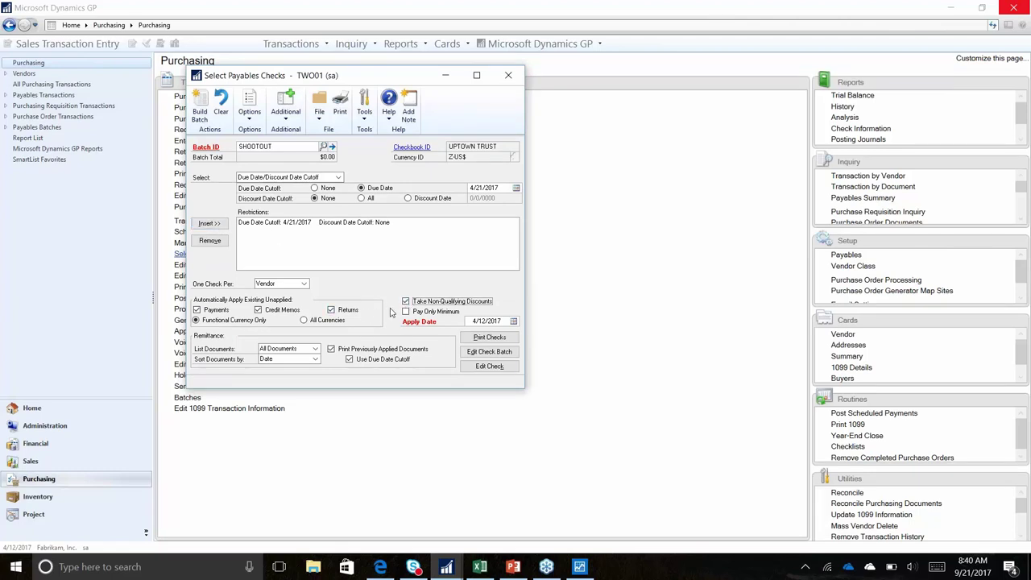
{"action": "left_click", "coordinate": [405, 301]}
{"action": "left_click", "coordinate": [207, 107]}
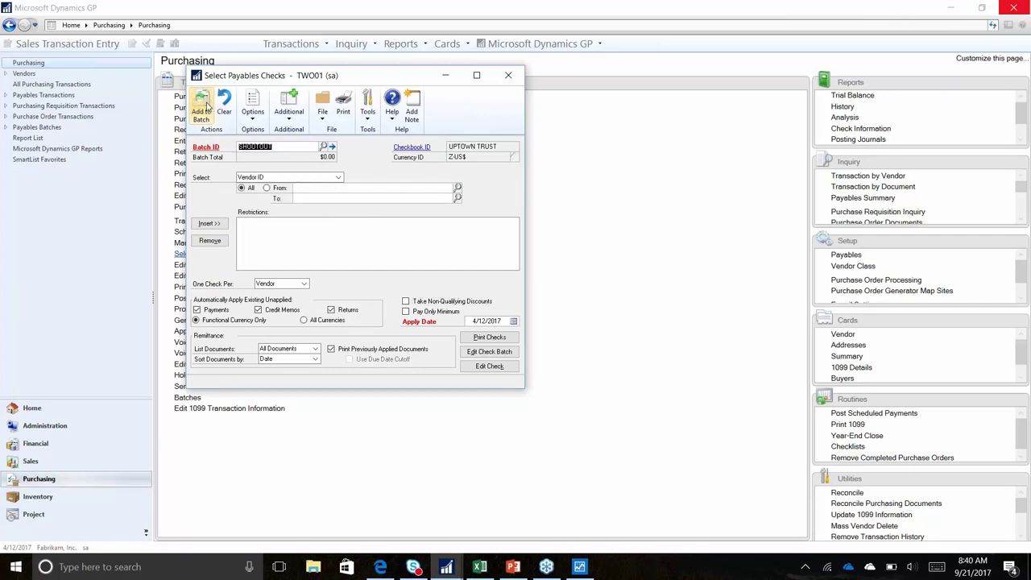
{"action": "key", "text": "Tab"}
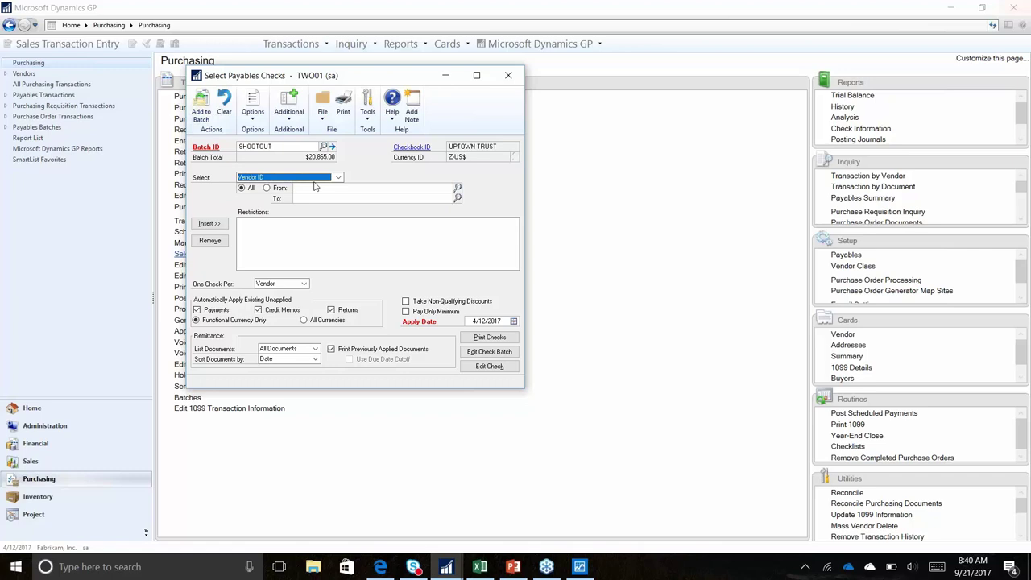
Verify the INTERNAT0001 check in SHOOTOUT pays invoice 11005 for $20,865.00, then close it
{"action": "left_click", "coordinate": [488, 351]}
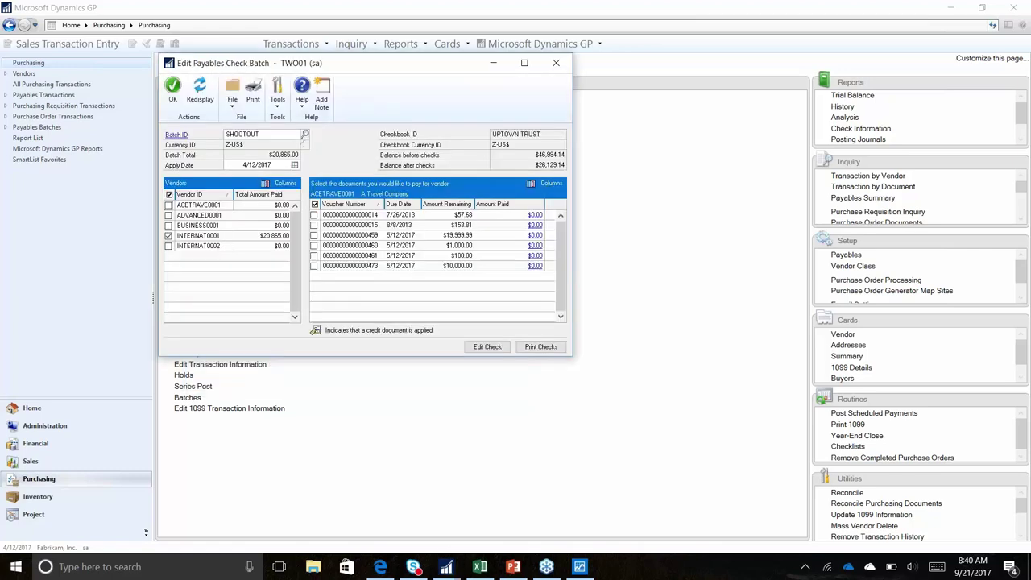
{"action": "left_click", "coordinate": [232, 239]}
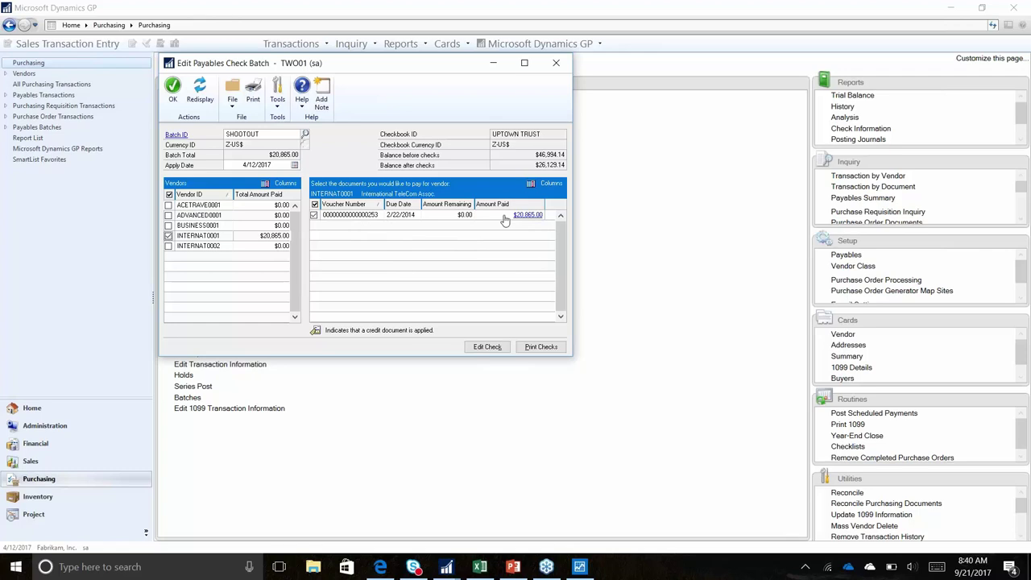
{"action": "left_click", "coordinate": [488, 347]}
{"action": "left_click", "coordinate": [369, 310]}
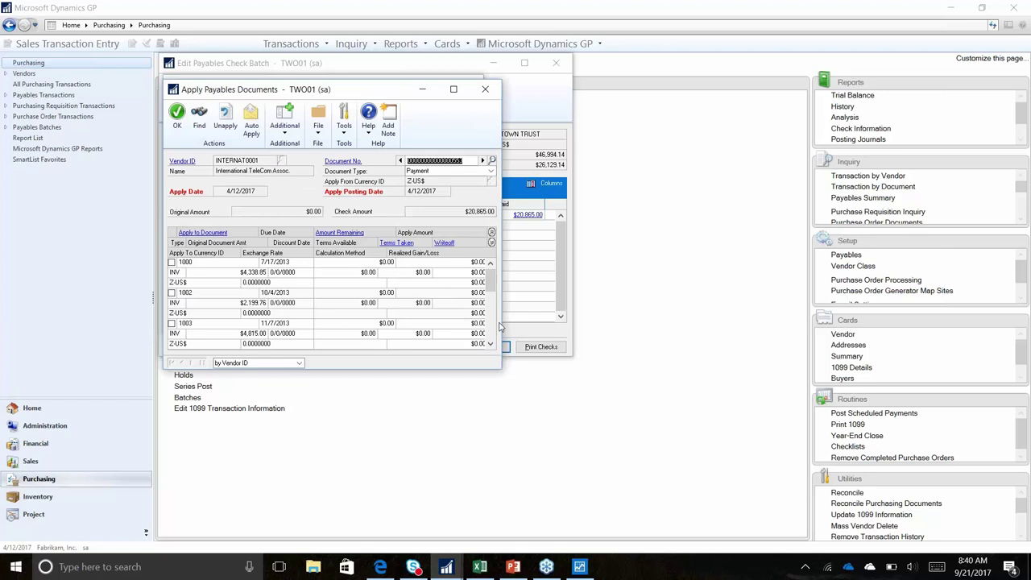
{"action": "scroll", "coordinate": [496, 336], "scroll_direction": "down", "scroll_amount": 3}
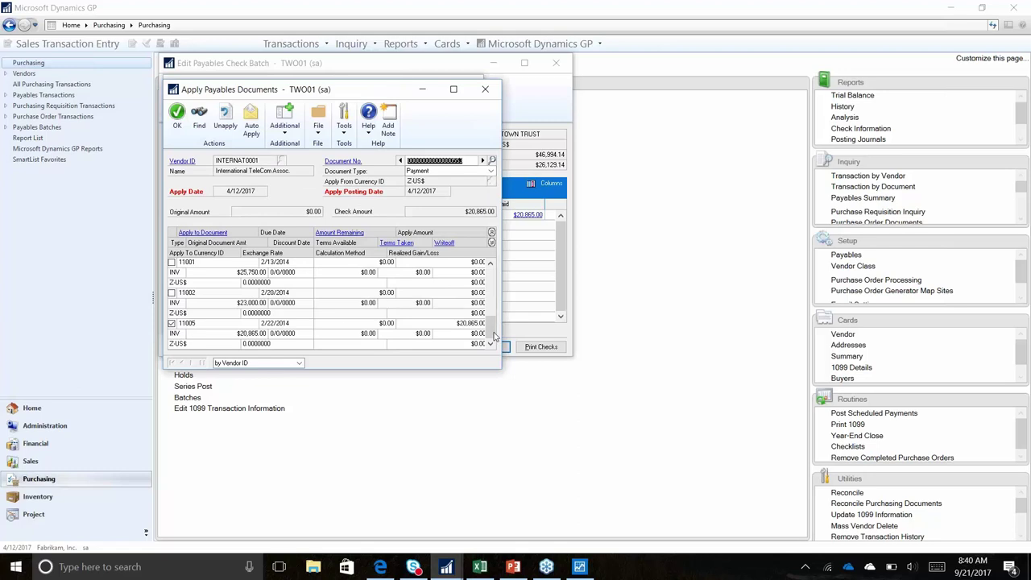
{"action": "left_click", "coordinate": [423, 333]}
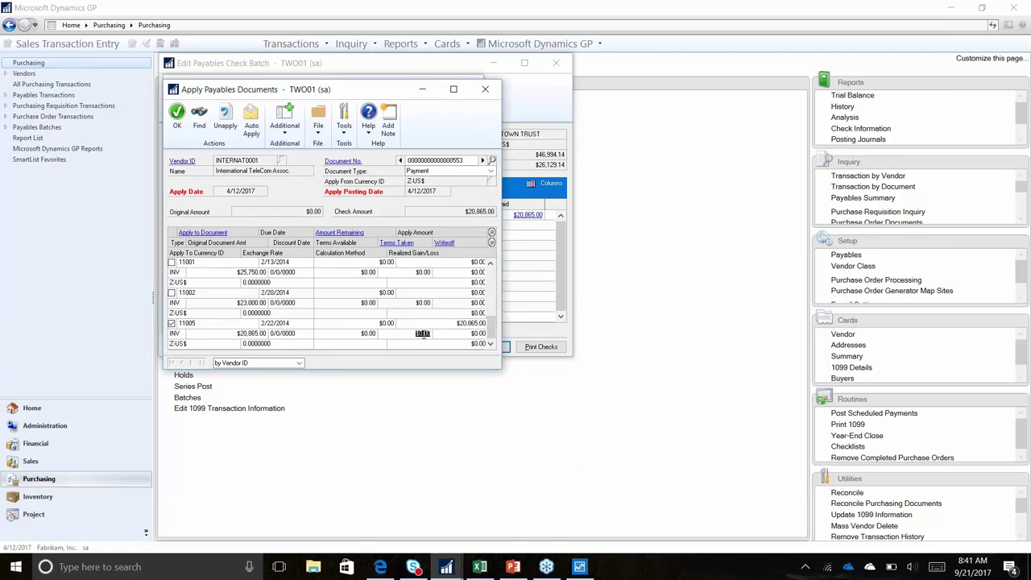
{"action": "left_click", "coordinate": [486, 91]}
{"action": "left_click", "coordinate": [474, 90]}
{"action": "left_click", "coordinate": [476, 317]}
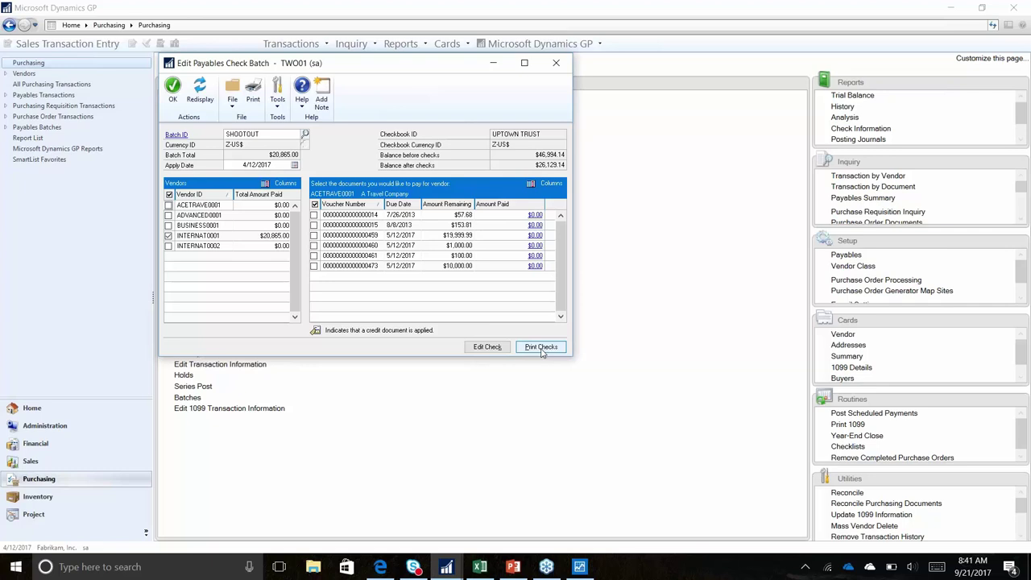
Close Print Payables Checks without printing and restore the Purchasing page's multi-pane layout
{"action": "left_click", "coordinate": [541, 347]}
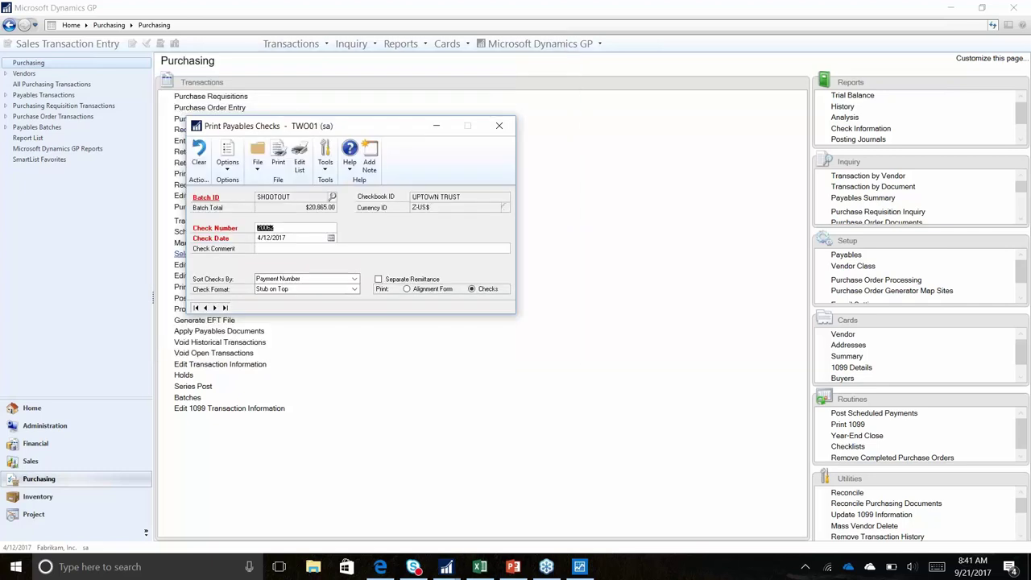
{"action": "left_click", "coordinate": [499, 125]}
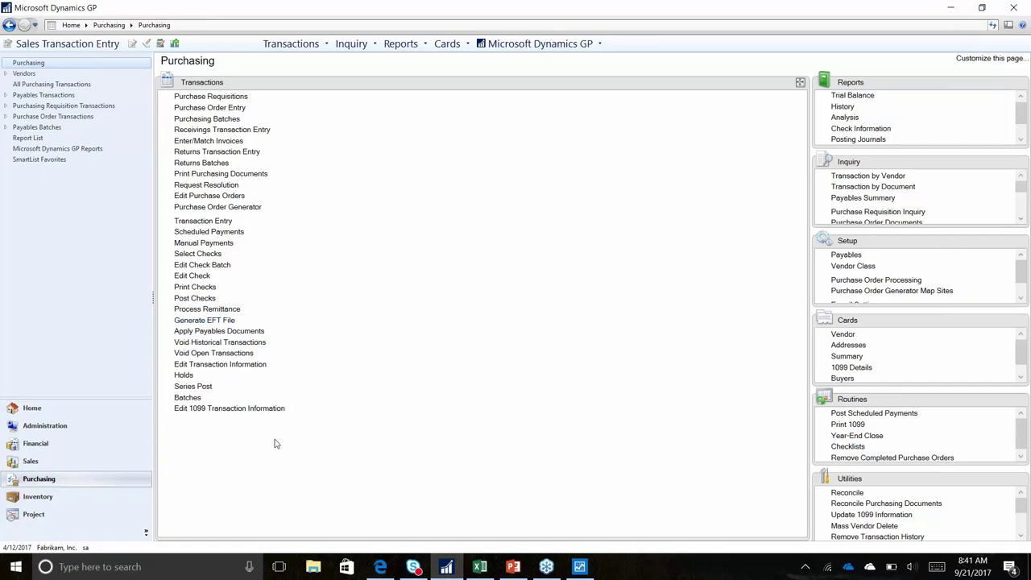
{"action": "left_click", "coordinate": [799, 82]}
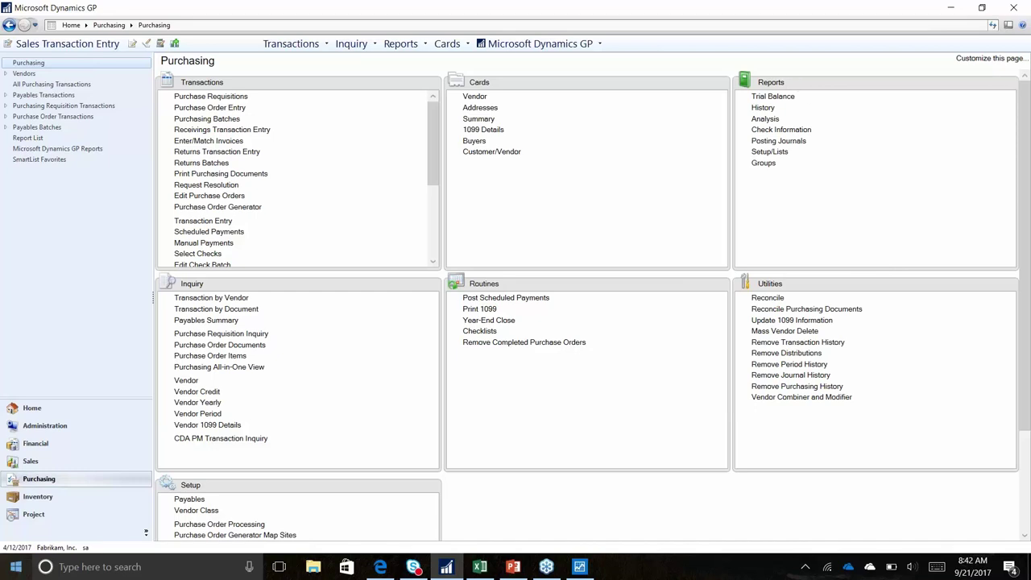
Open the budget of project HOTELEDG from contract HOTEL_LEDGER in the Project area
{"action": "left_click", "coordinate": [33, 514]}
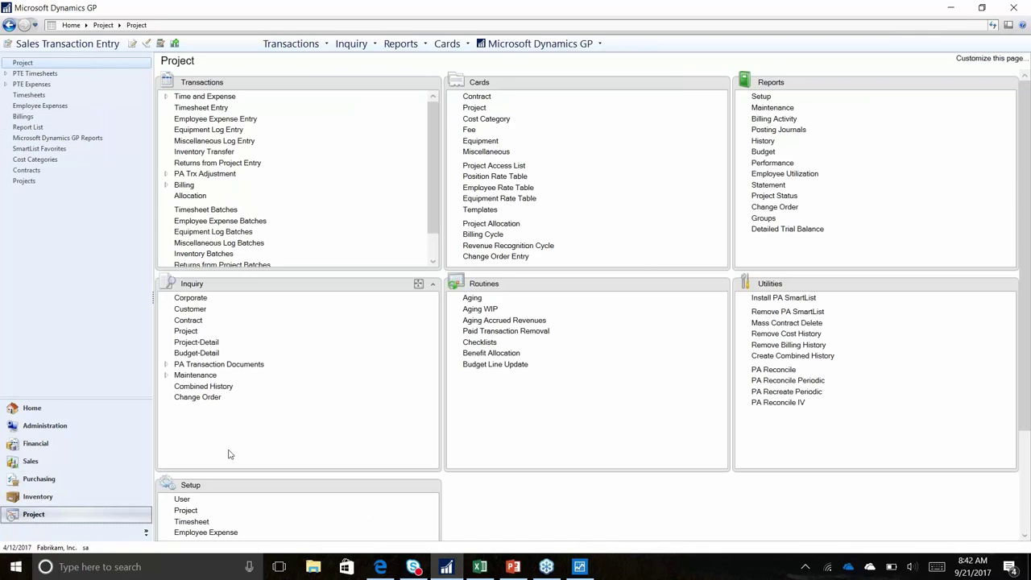
{"action": "left_click", "coordinate": [473, 97]}
{"action": "left_click", "coordinate": [178, 375]}
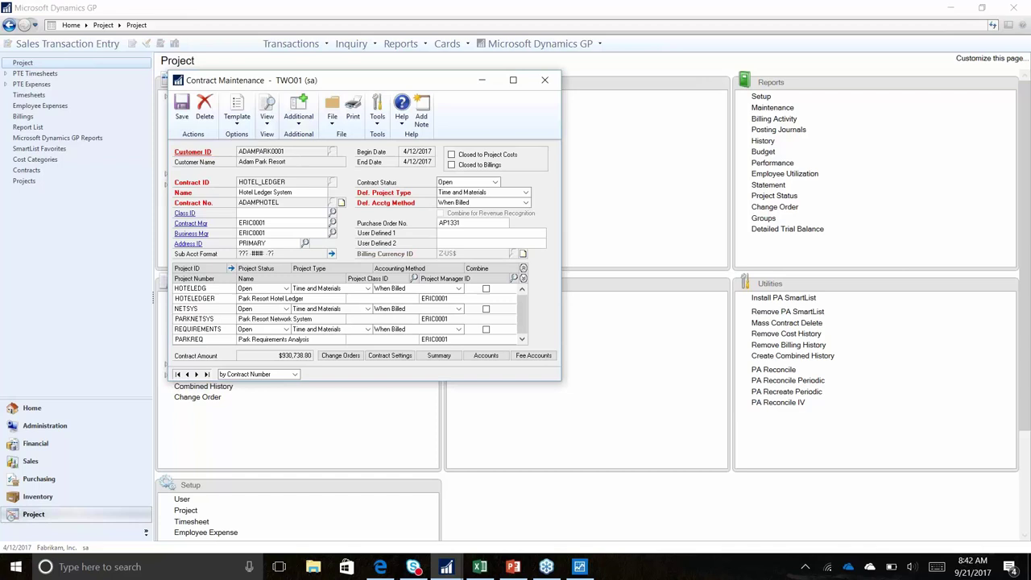
{"action": "left_click", "coordinate": [209, 291]}
{"action": "left_click", "coordinate": [232, 268]}
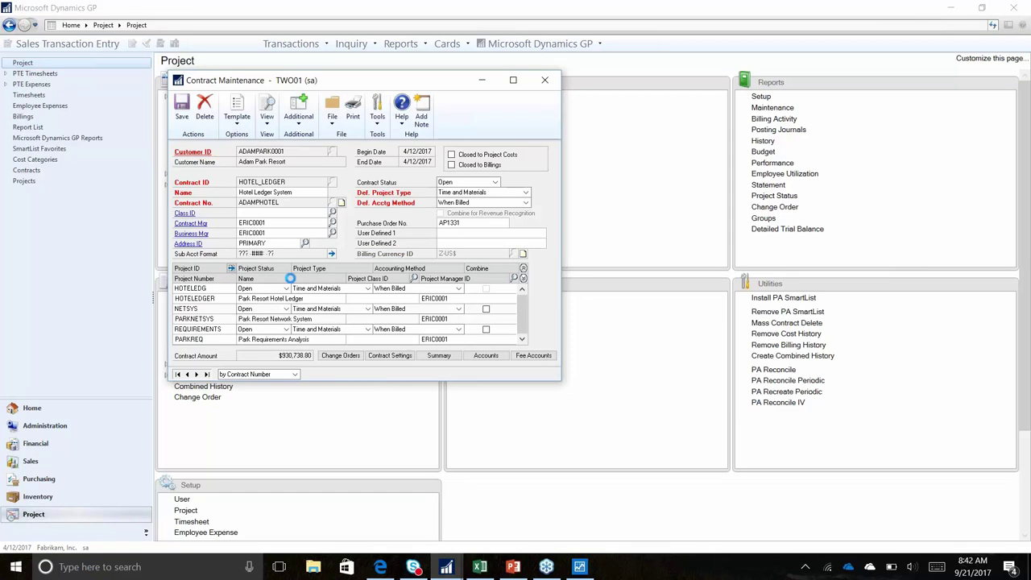
{"action": "left_click_drag", "start_coordinate": [349, 80], "coordinate": [447, 164]}
{"action": "left_click", "coordinate": [349, 402]}
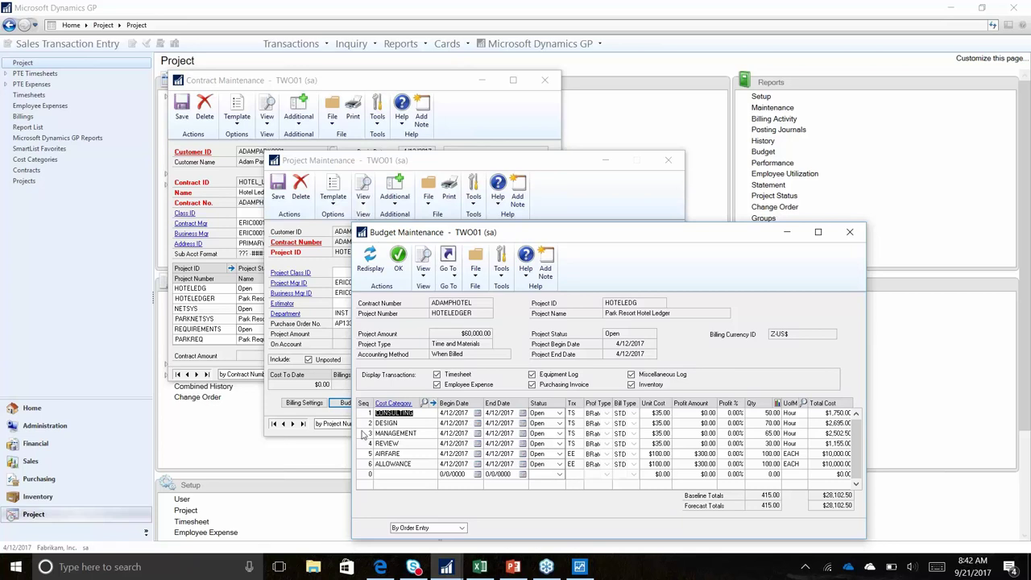
Review the CONSULTING budget line's detail and its monthly periodic breakdown
{"action": "left_click", "coordinate": [433, 405]}
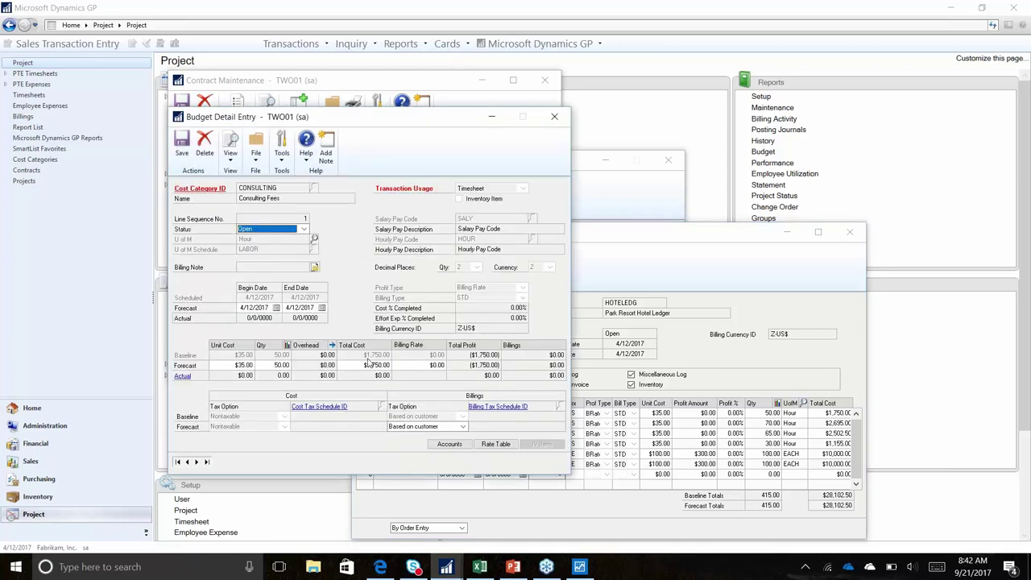
{"action": "left_click", "coordinate": [287, 345]}
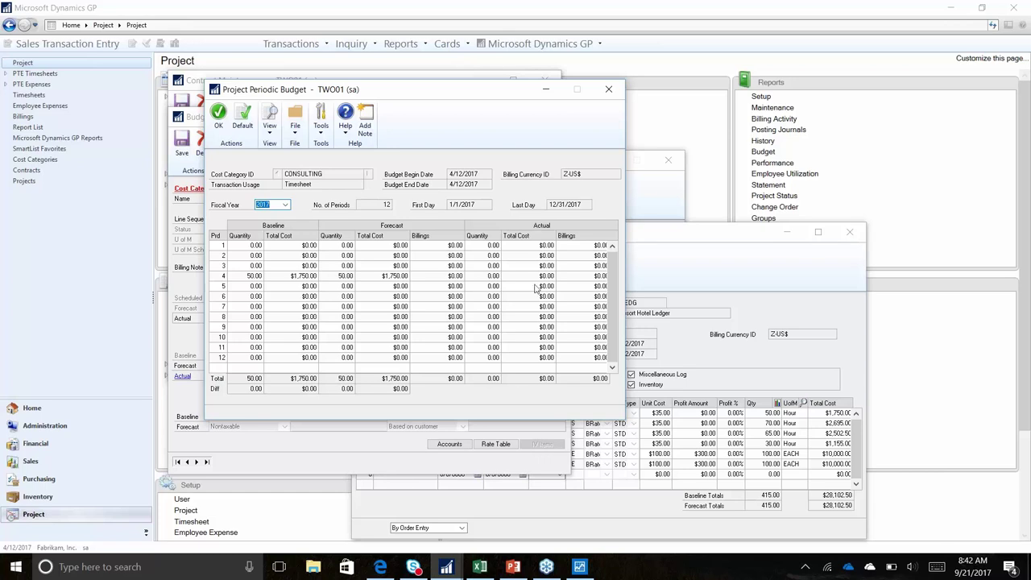
{"action": "left_click", "coordinate": [610, 89]}
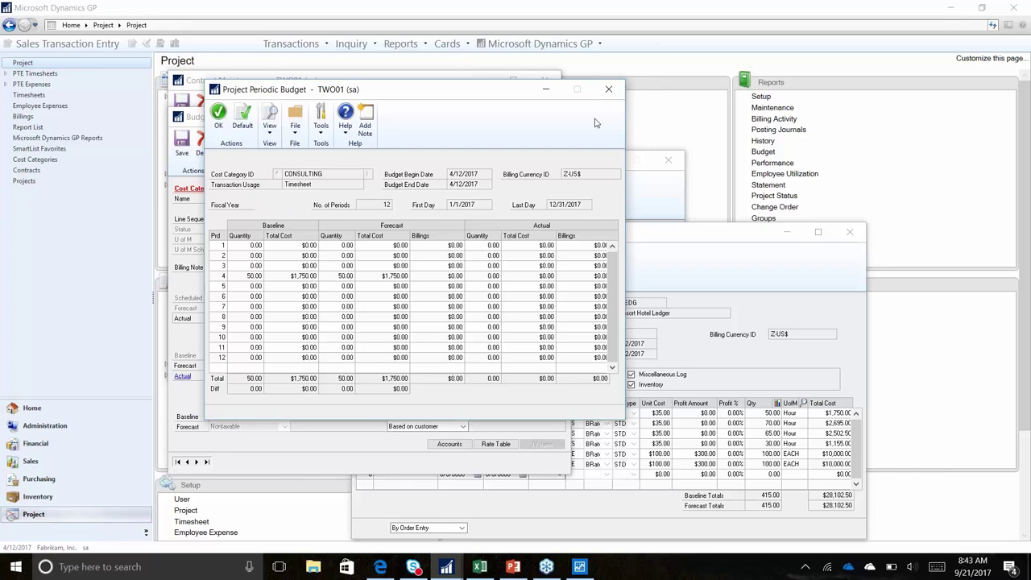
{"action": "left_click", "coordinate": [555, 119]}
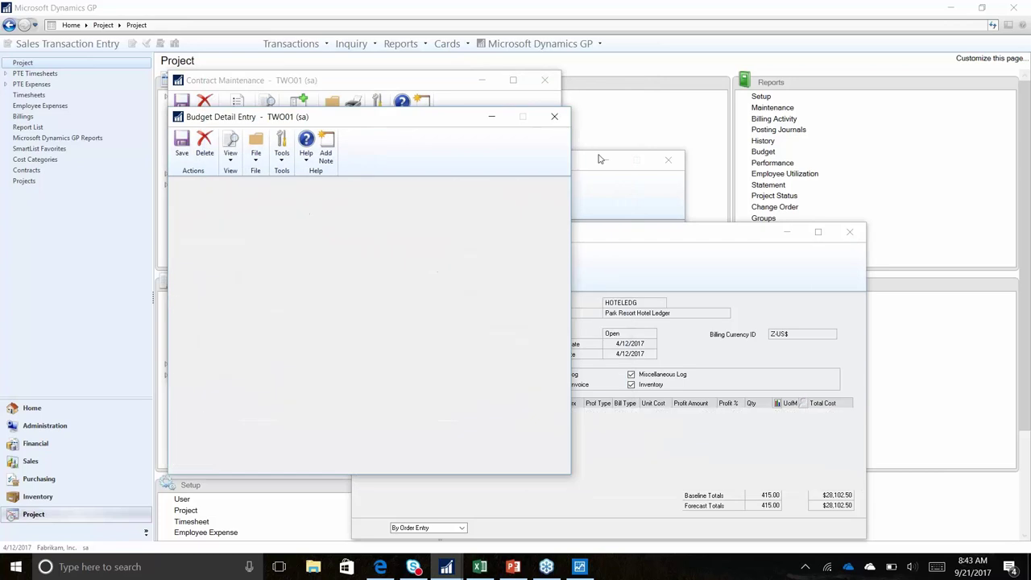
Close the Budget Maintenance, Project Maintenance and Contract Maintenance windows
{"action": "left_click_drag", "start_coordinate": [703, 234], "coordinate": [692, 206]}
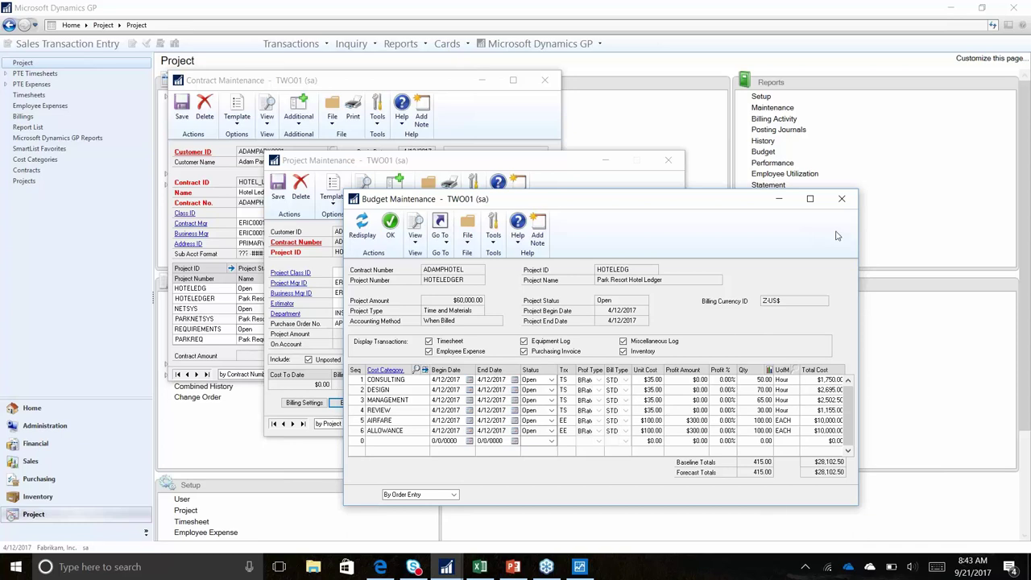
{"action": "left_click", "coordinate": [842, 200]}
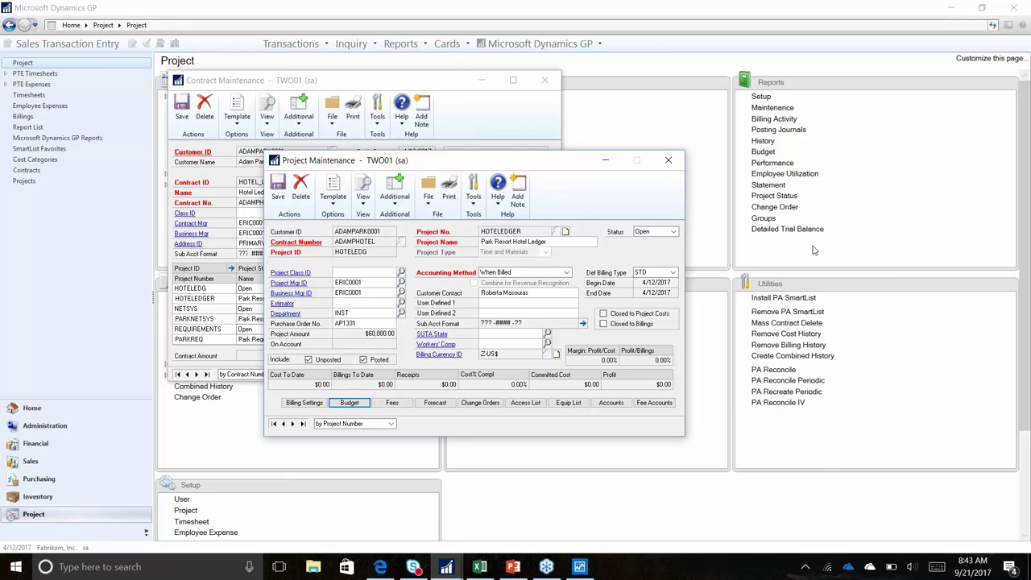
{"action": "left_click", "coordinate": [672, 164]}
{"action": "left_click", "coordinate": [544, 80]}
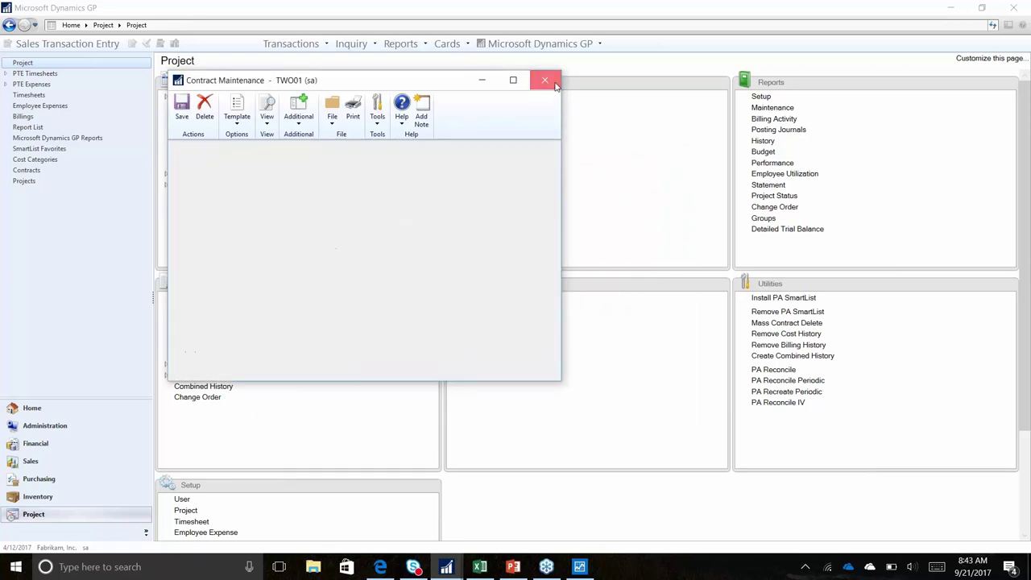
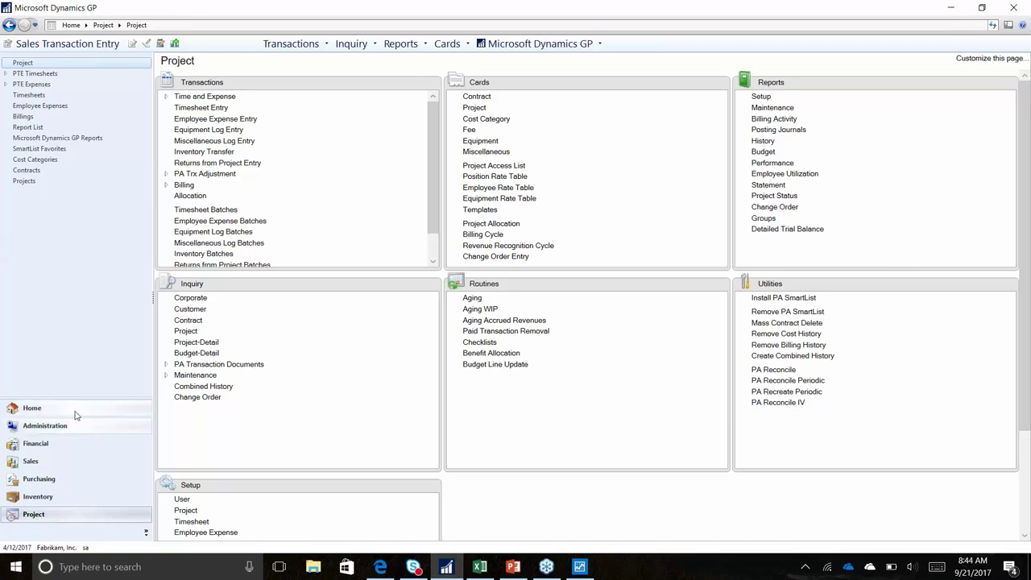
Check Manufacturing in Navigation Pane Options, then open the Manufacturing area page
{"action": "left_click", "coordinate": [146, 534]}
{"action": "left_click", "coordinate": [194, 547]}
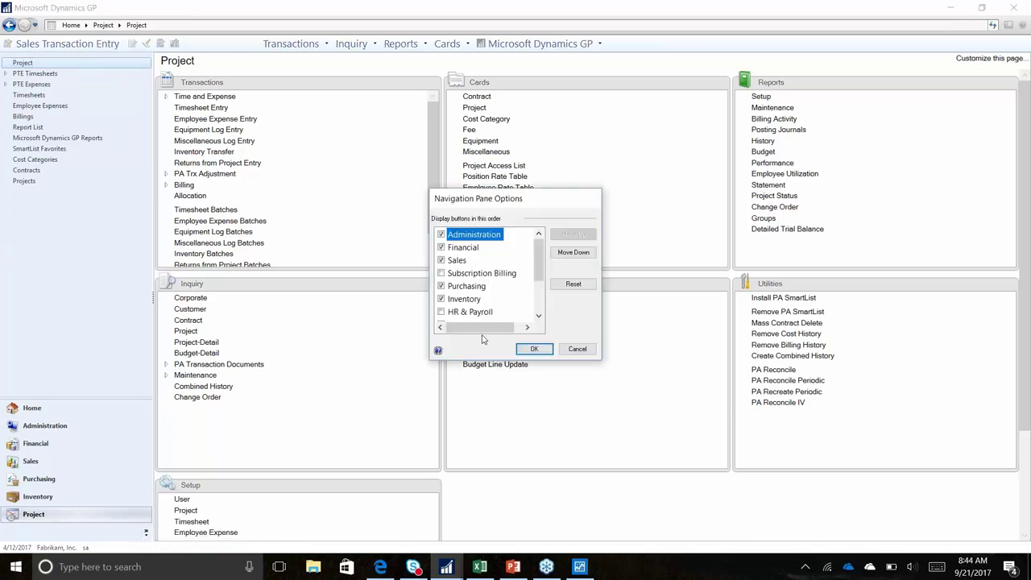
{"action": "scroll", "coordinate": [534, 266], "scroll_direction": "down", "scroll_amount": 2}
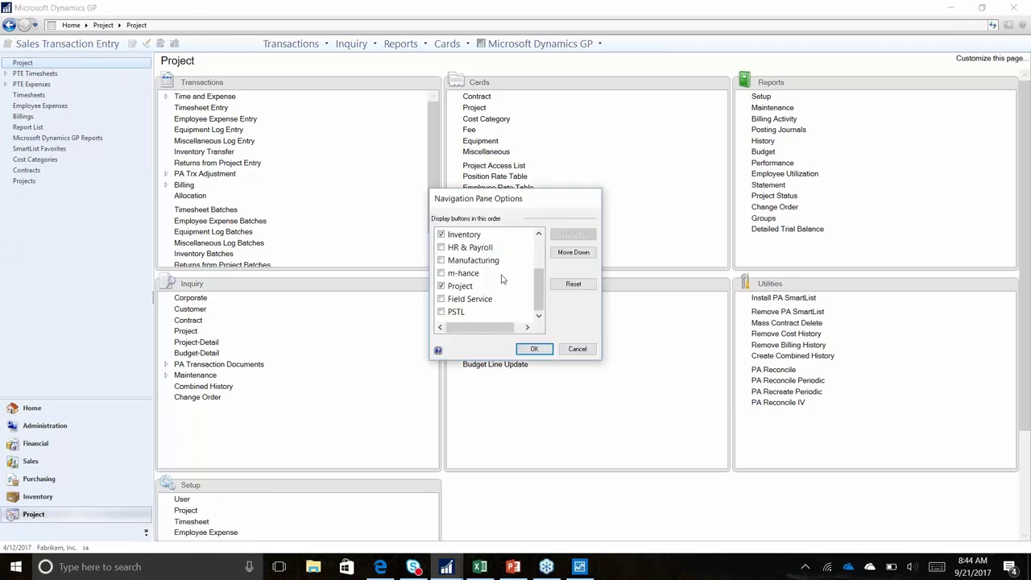
{"action": "left_click", "coordinate": [442, 261]}
{"action": "left_click", "coordinate": [546, 352]}
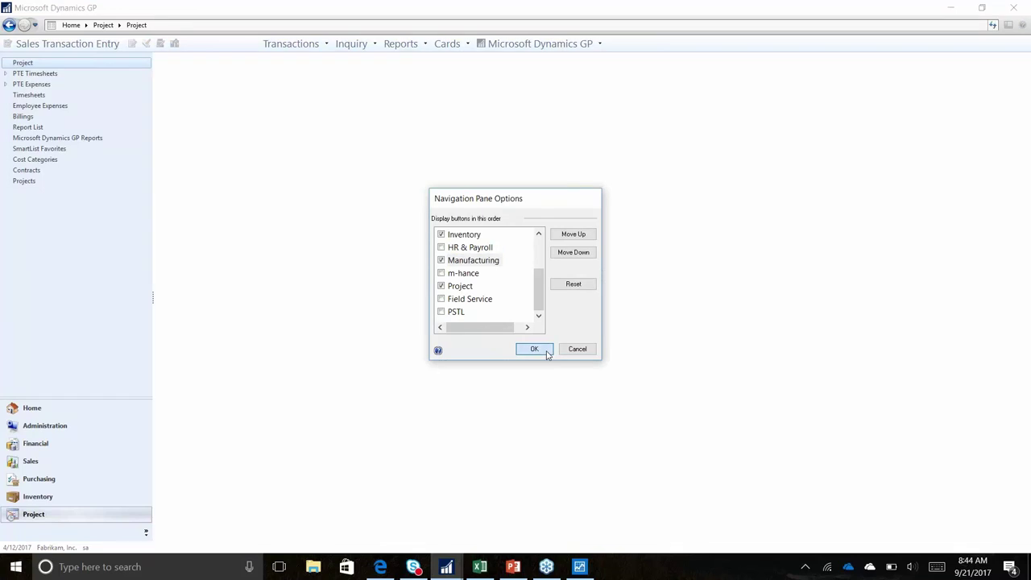
{"action": "left_click", "coordinate": [77, 511]}
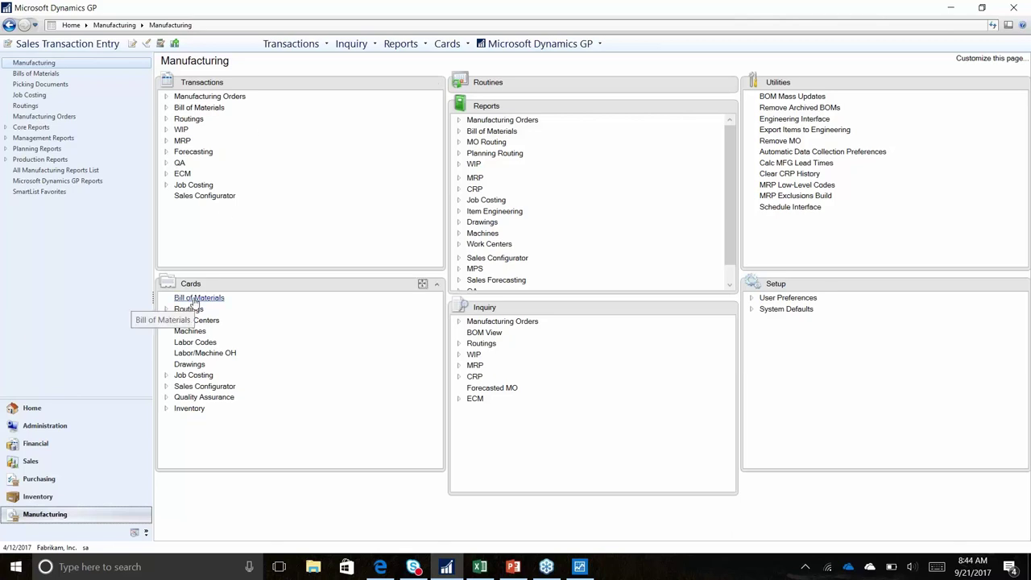
Load the 100XLG bill of materials full-screen with all levels expanded, then open its Item Maintenance
{"action": "left_click", "coordinate": [194, 299]}
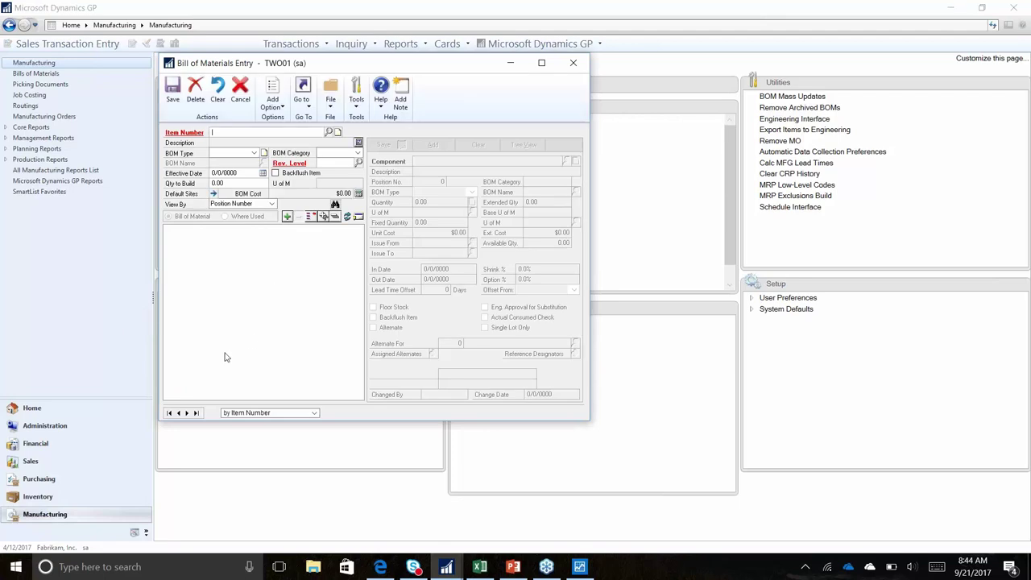
{"action": "left_click", "coordinate": [170, 413]}
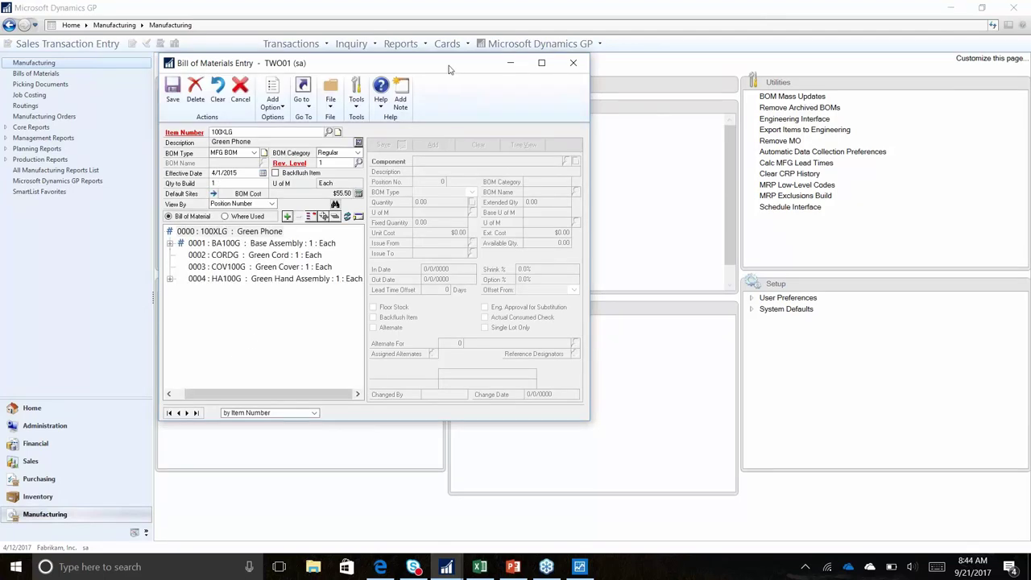
{"action": "left_click_drag", "start_coordinate": [452, 69], "coordinate": [483, 59]}
{"action": "left_click", "coordinate": [574, 53]}
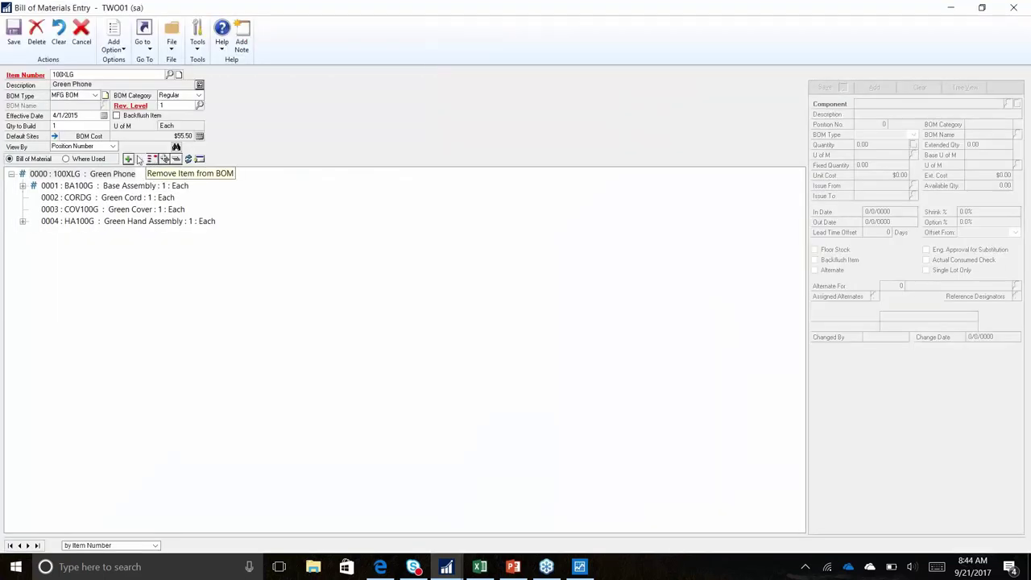
{"action": "left_click", "coordinate": [164, 160]}
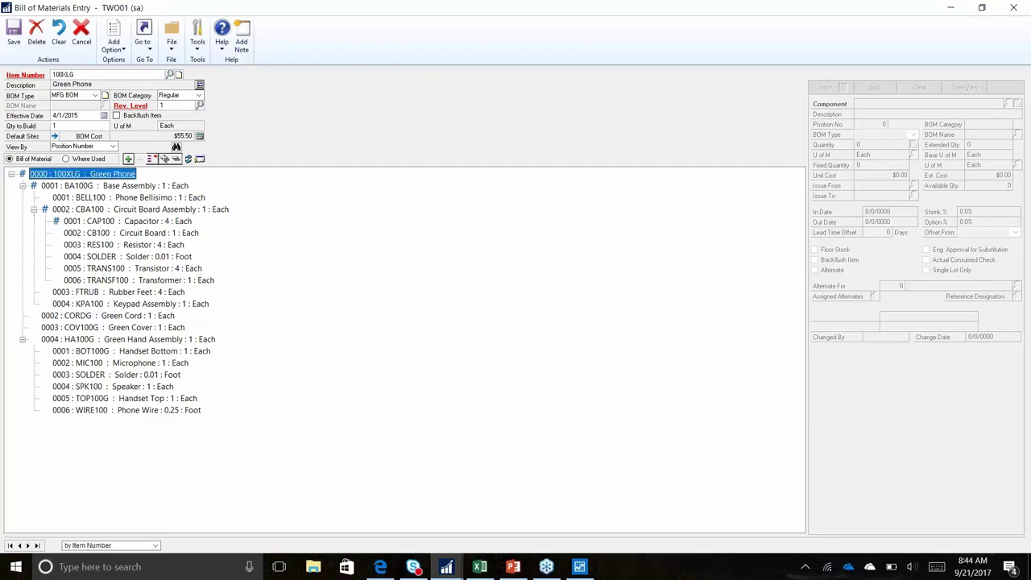
{"action": "right_click", "coordinate": [208, 168]}
{"action": "left_click", "coordinate": [236, 190]}
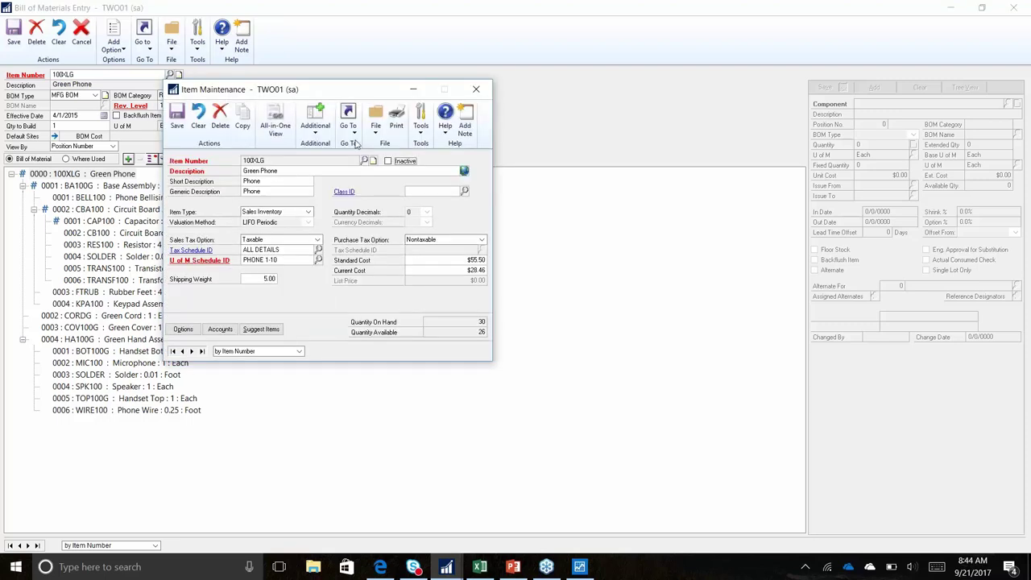
View the Green Phone's Item Resource Planning settings for site WAREHOUSE
{"action": "left_click", "coordinate": [348, 119]}
{"action": "left_click", "coordinate": [396, 229]}
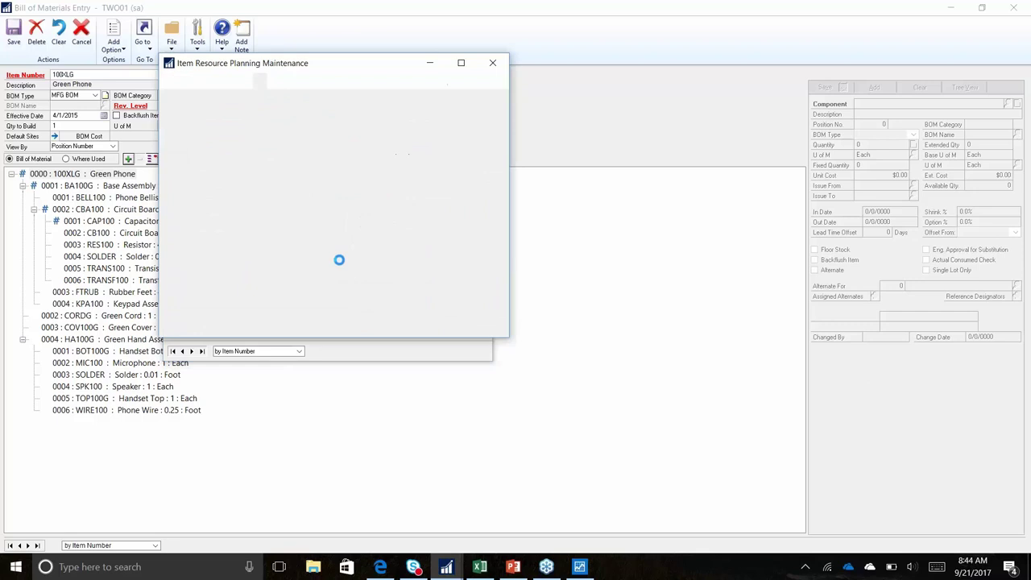
{"action": "left_click", "coordinate": [295, 154]}
{"action": "type", "text": "W"}
{"action": "left_click", "coordinate": [357, 165]}
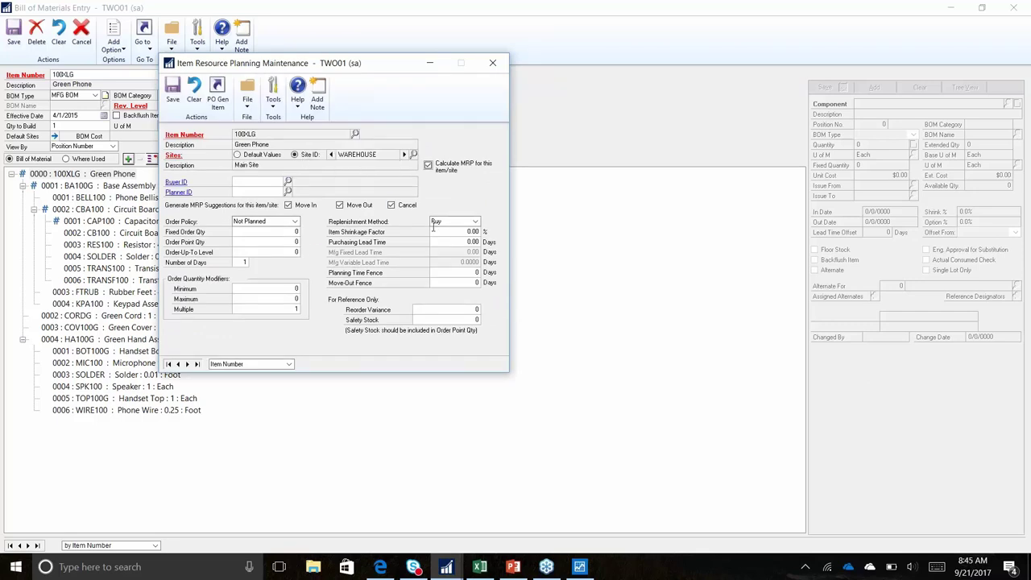
{"action": "left_click", "coordinate": [492, 63]}
Check the Item Engineering Data fulfill method, Make to Order - Manual
{"action": "left_click", "coordinate": [355, 130]}
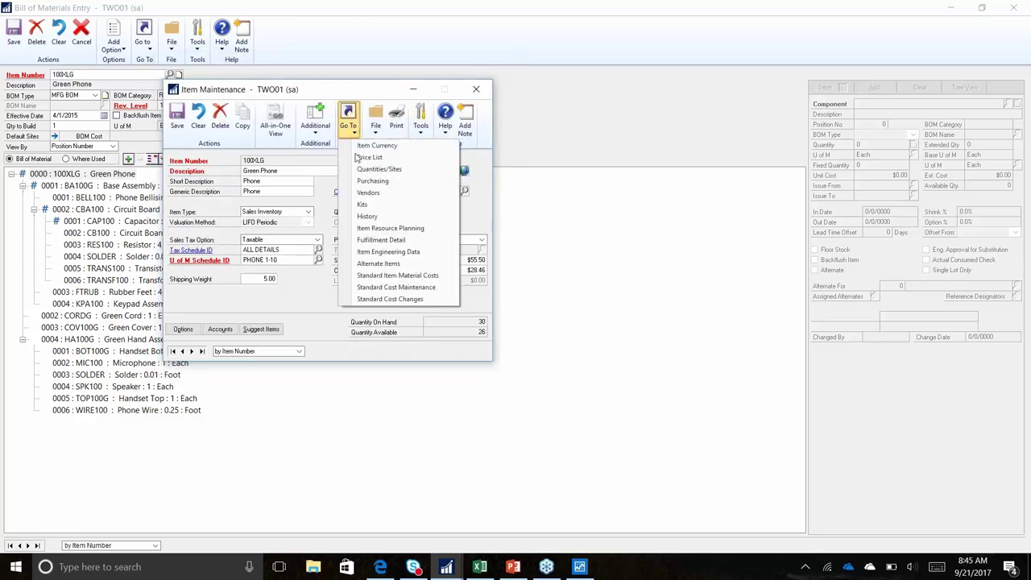
{"action": "left_click", "coordinate": [394, 251]}
{"action": "left_click", "coordinate": [481, 178]}
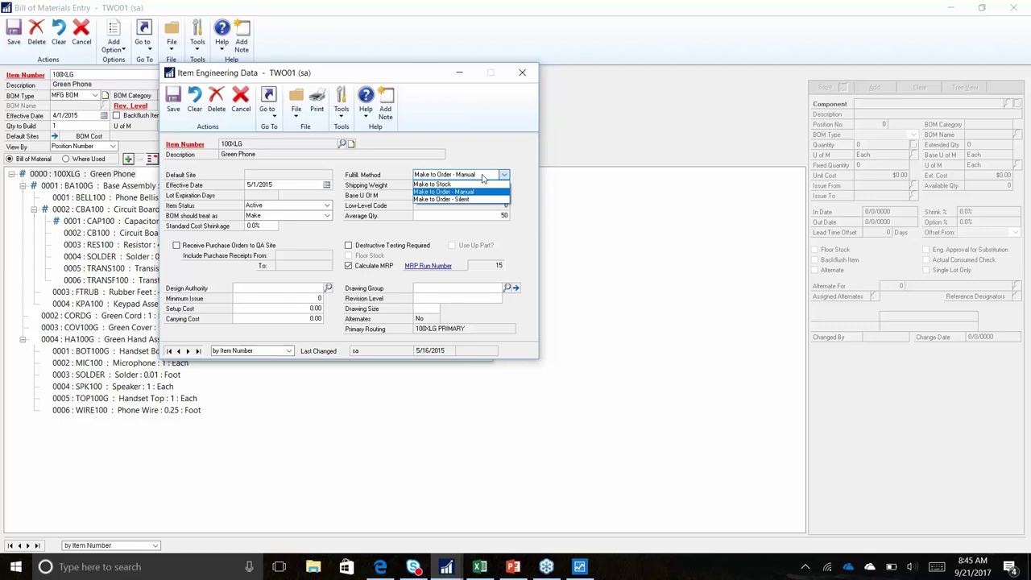
Close Item Engineering Data and open the Green Phone's Standard Cost Maintenance, totalling 55.50
{"action": "left_click", "coordinate": [525, 74]}
{"action": "left_click", "coordinate": [525, 74]}
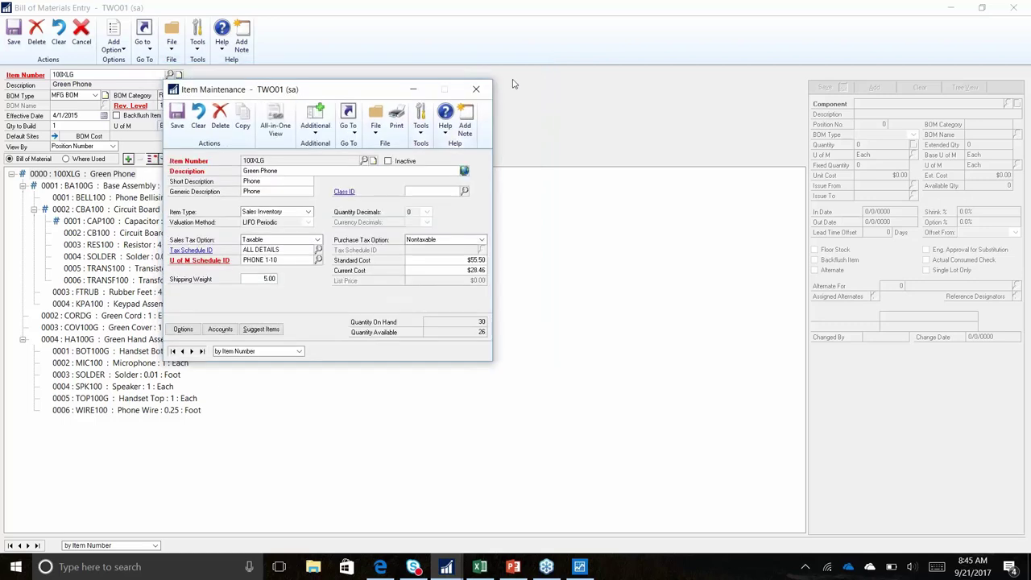
{"action": "left_click", "coordinate": [348, 119]}
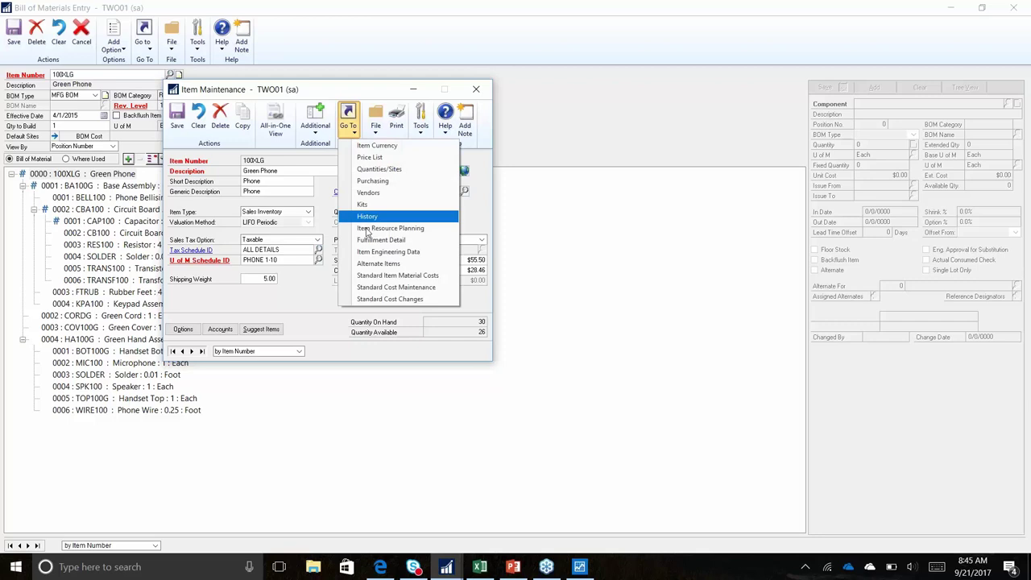
{"action": "left_click", "coordinate": [394, 290]}
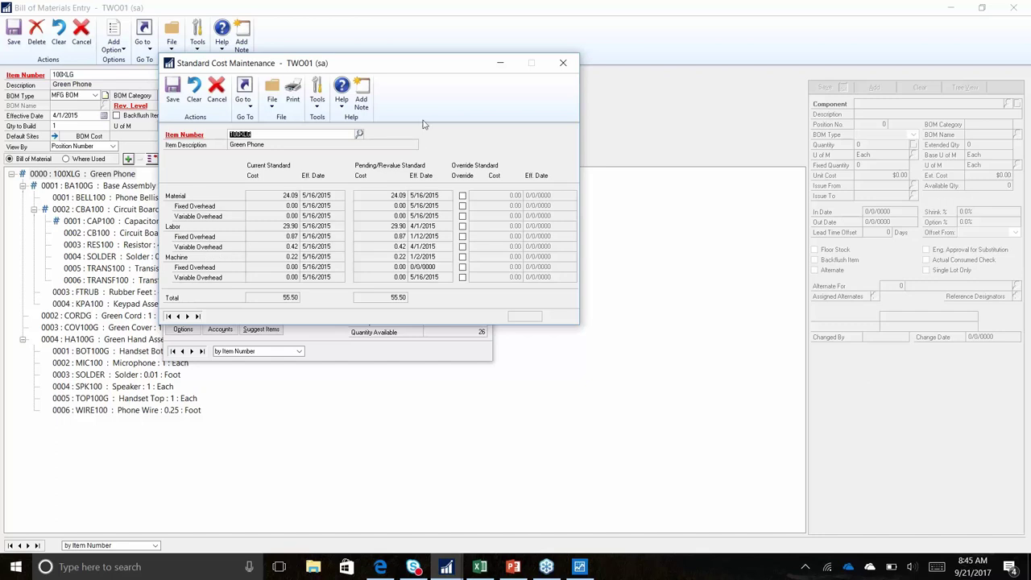
Close Standard Cost and Item Maintenance, returning to the bill of materials tree's item windows list
{"action": "left_click", "coordinate": [566, 68]}
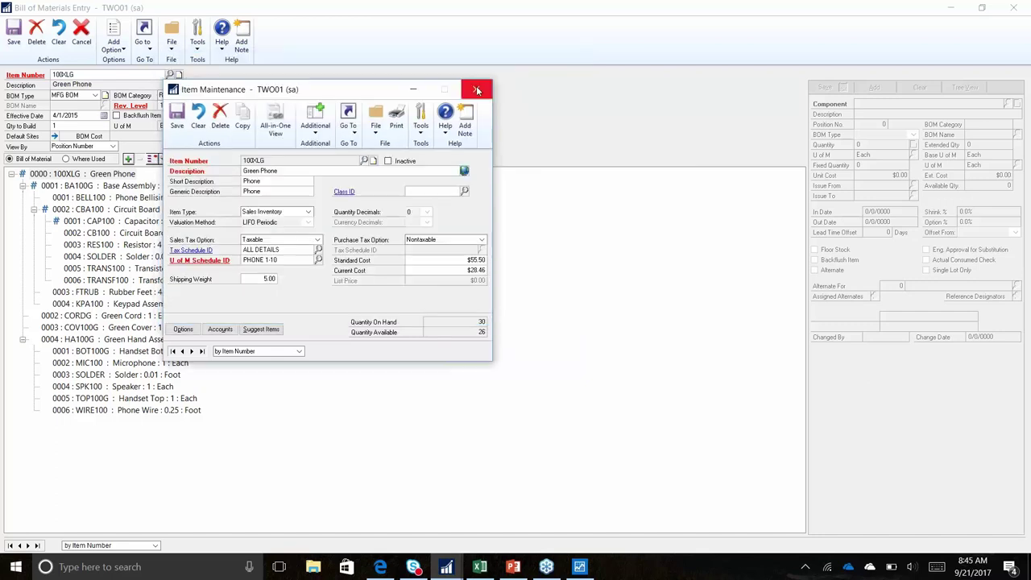
{"action": "left_click", "coordinate": [477, 90]}
{"action": "left_click", "coordinate": [200, 158]}
{"action": "left_click", "coordinate": [254, 199]}
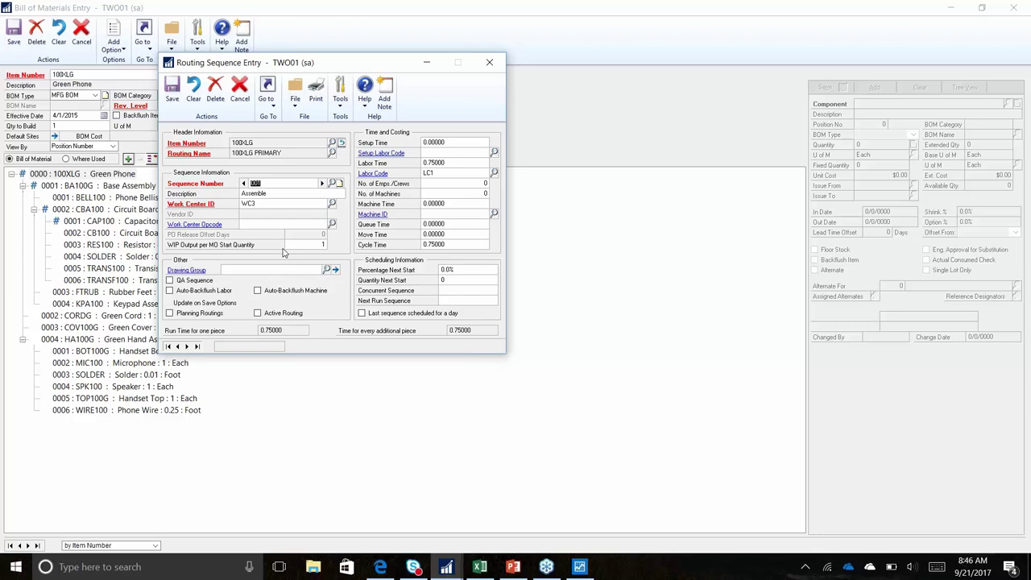
{"action": "left_click", "coordinate": [382, 154]}
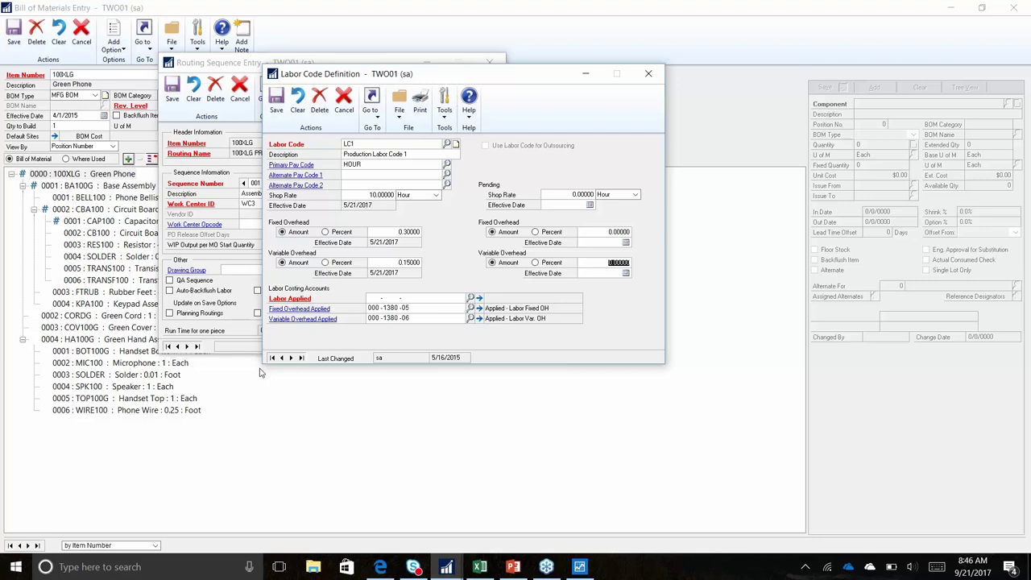
{"action": "left_click", "coordinate": [648, 74]}
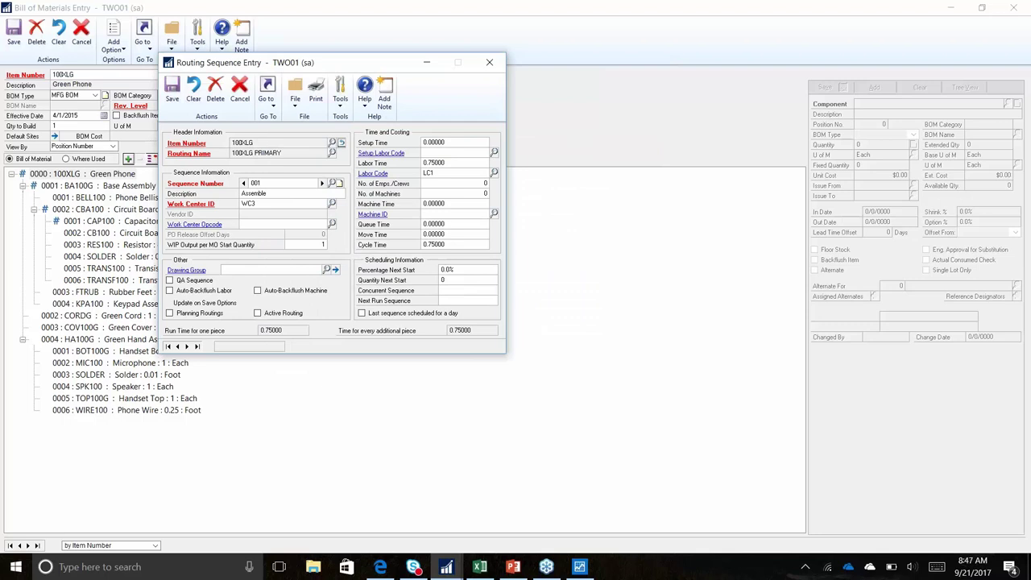
{"action": "key", "text": "Escape"}
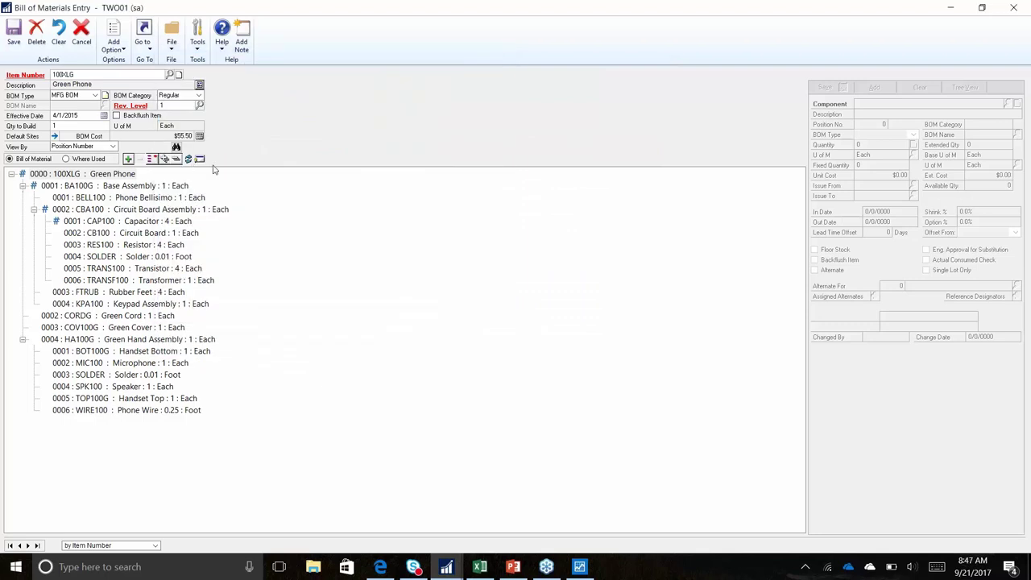
Open the Green Phone's Item Maintenance accounts and enlarge the Costing accounts list
{"action": "left_click", "coordinate": [190, 159]}
{"action": "left_click", "coordinate": [201, 160]}
{"action": "left_click", "coordinate": [229, 175]}
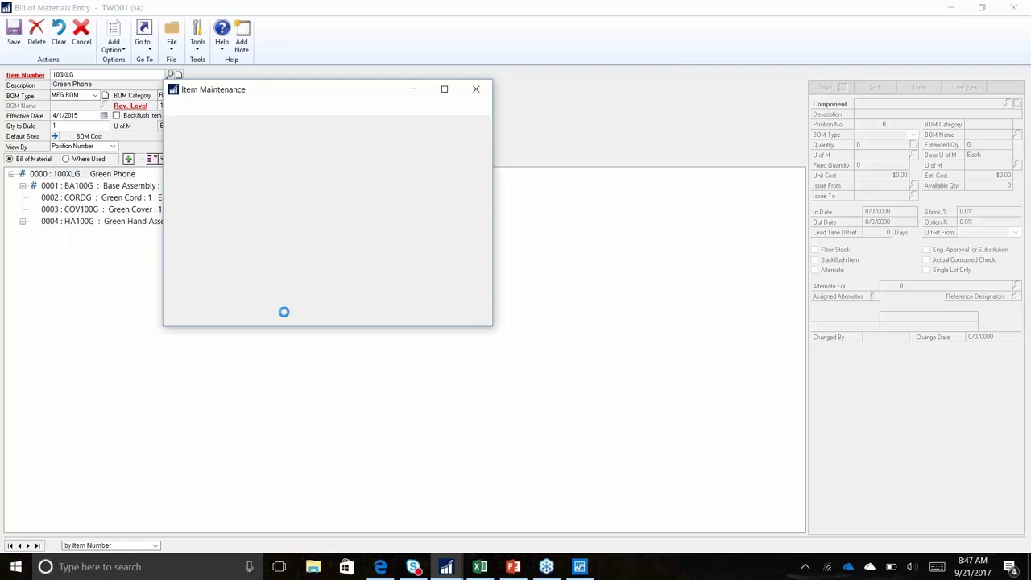
{"action": "left_click", "coordinate": [220, 329]}
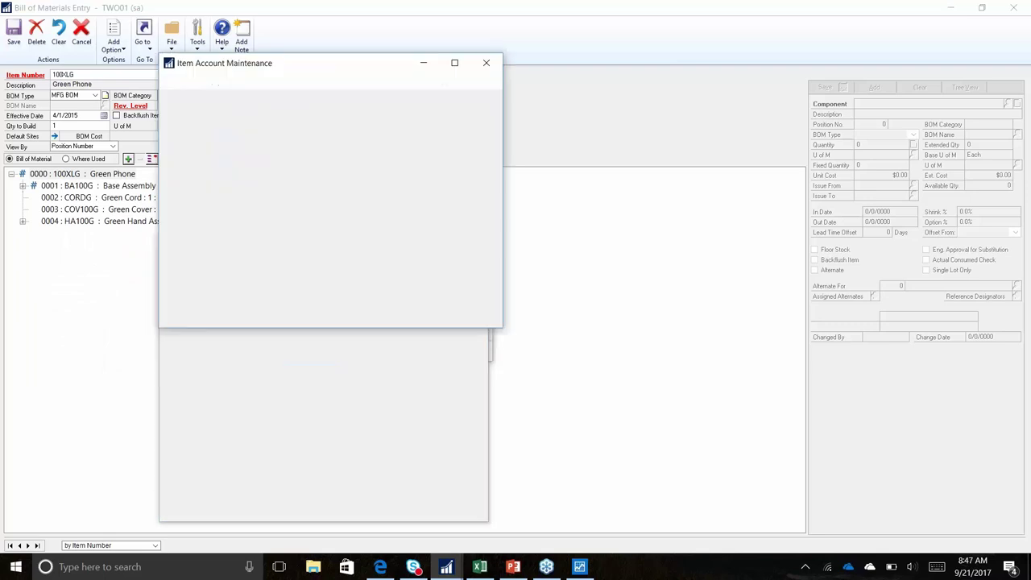
{"action": "left_click_drag", "start_coordinate": [327, 69], "coordinate": [696, 94]}
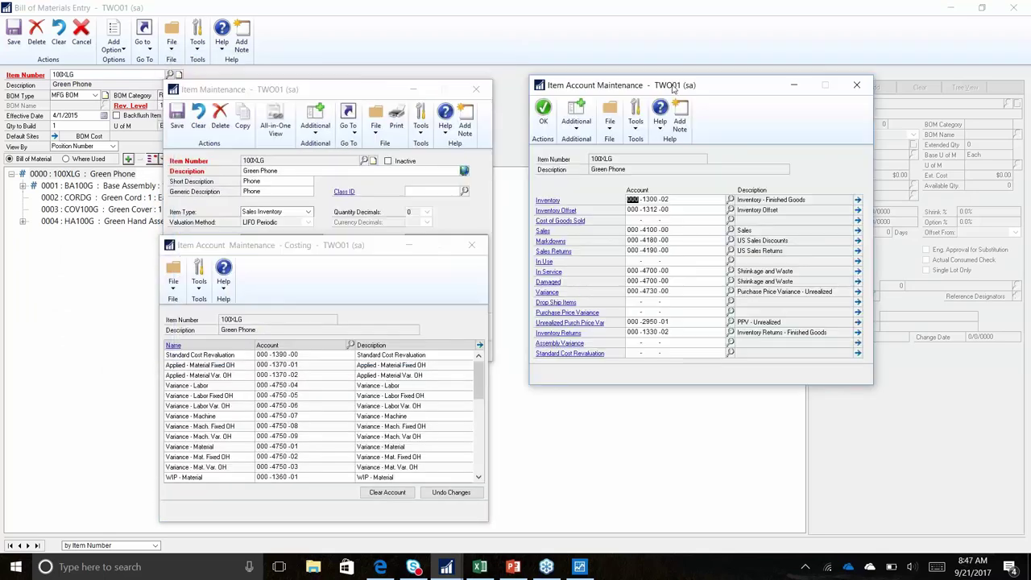
{"action": "left_click", "coordinate": [367, 83]}
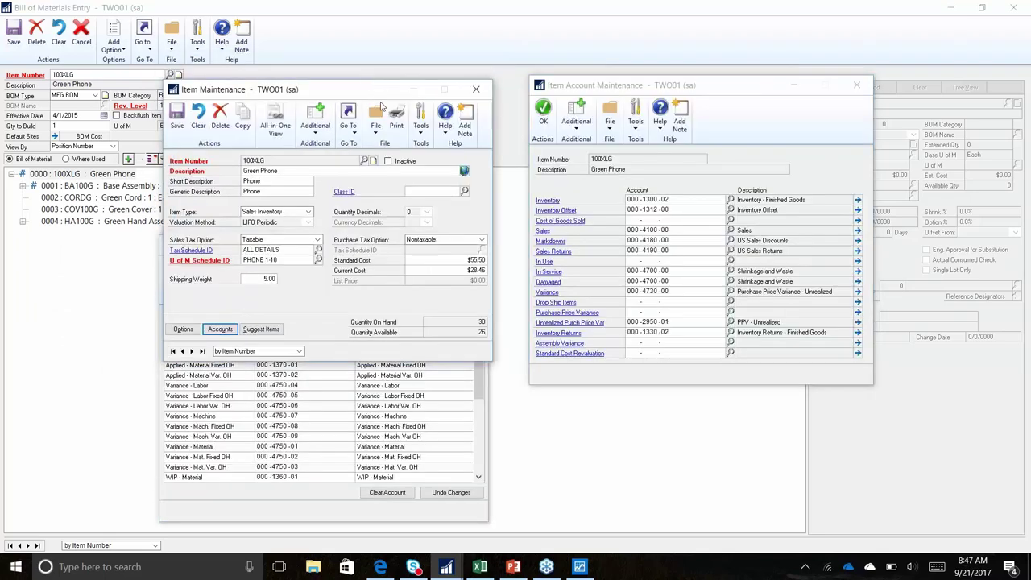
{"action": "left_click", "coordinate": [462, 498]}
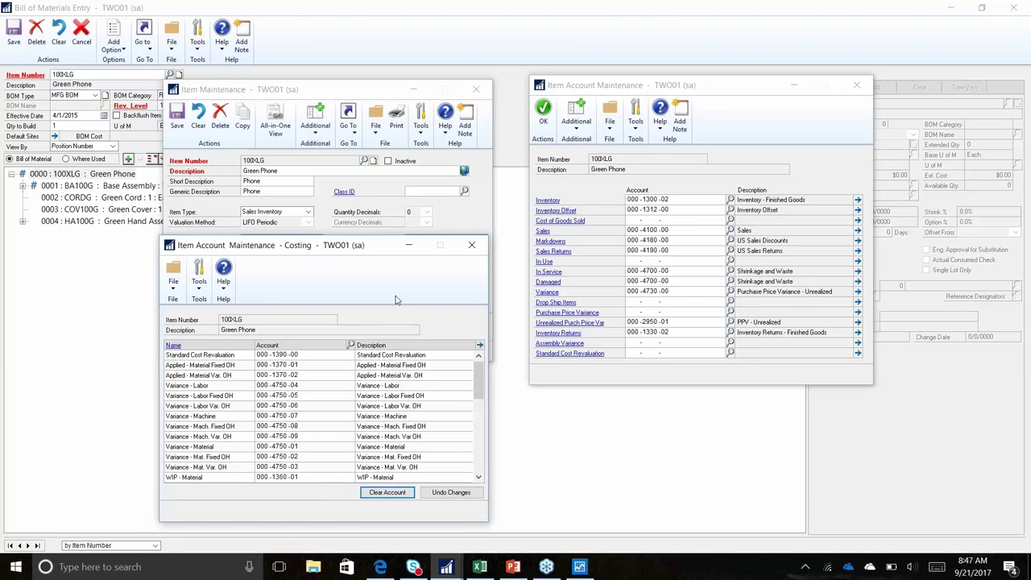
{"action": "left_click_drag", "start_coordinate": [369, 237], "coordinate": [369, 1]}
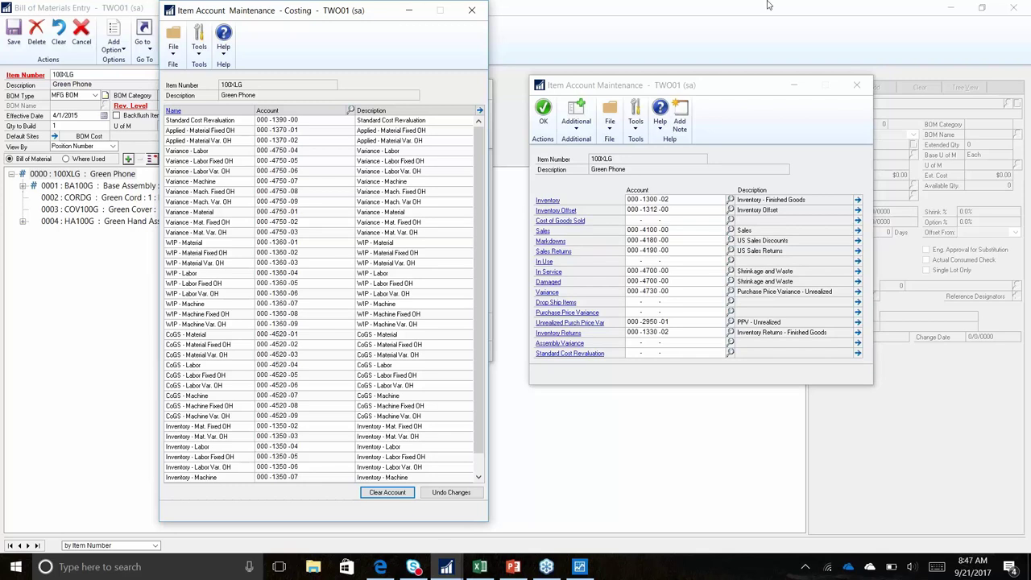
Close the costing, account and item windows, and restore down Bill of Materials Entry
{"action": "left_click", "coordinate": [471, 10]}
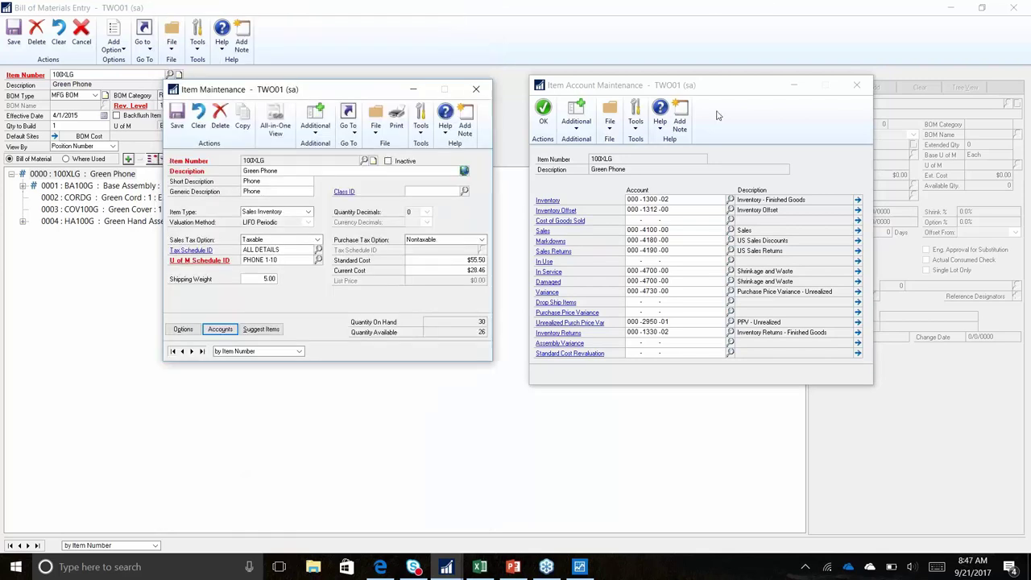
{"action": "left_click", "coordinate": [864, 92]}
{"action": "left_click", "coordinate": [476, 89]}
{"action": "left_click", "coordinate": [982, 8]}
Put away the bill of materials window and return to the Home page
{"action": "left_click_drag", "start_coordinate": [494, 60], "coordinate": [508, 59]}
{"action": "left_click", "coordinate": [403, 415]}
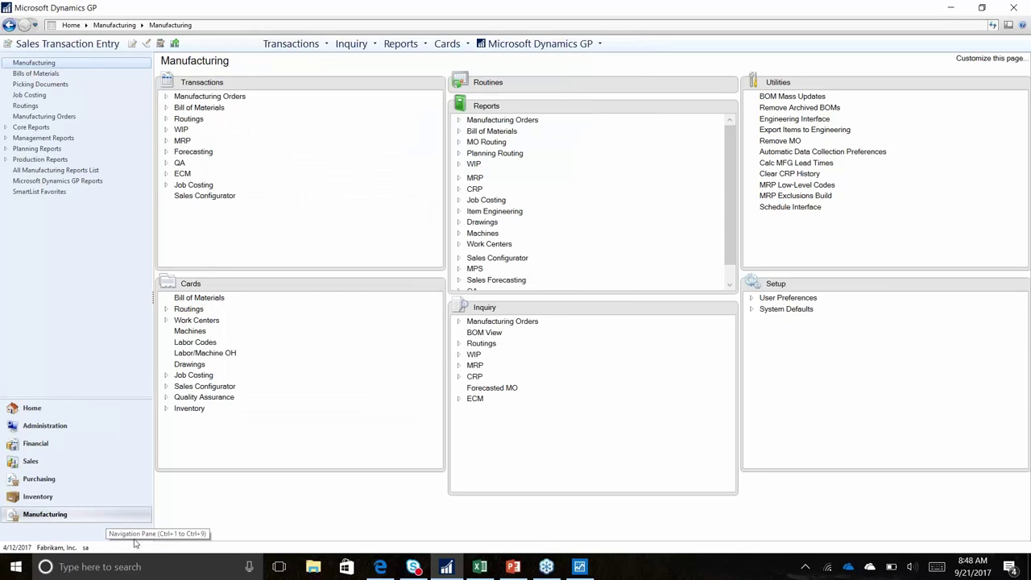
{"action": "left_click", "coordinate": [97, 408]}
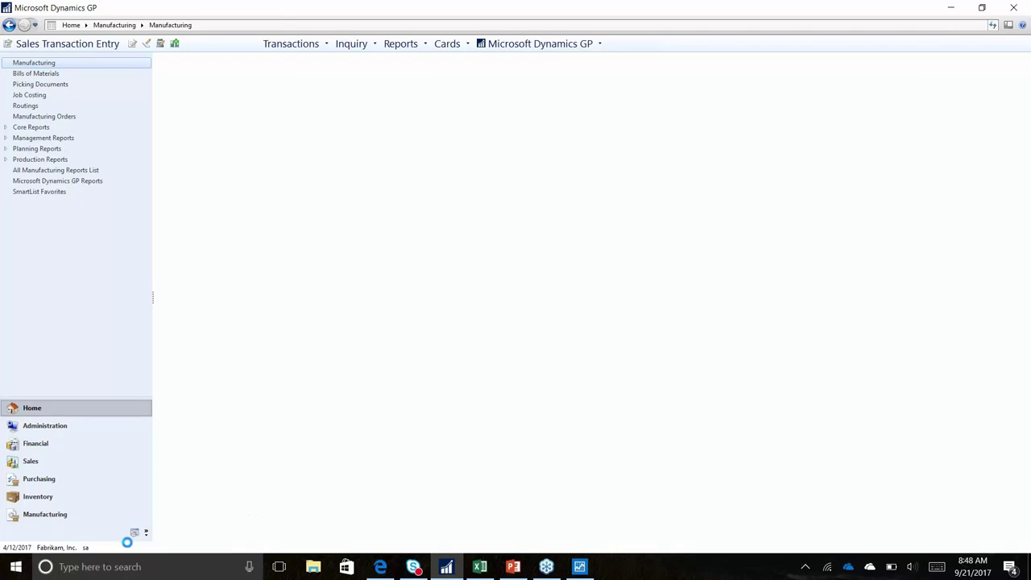
Enable HR & Payroll in Navigation Pane Options, enlarge the pane, and open HR & Payroll
{"action": "left_click", "coordinate": [146, 533]}
{"action": "left_click", "coordinate": [191, 546]}
{"action": "left_click", "coordinate": [445, 315]}
{"action": "left_click", "coordinate": [534, 349]}
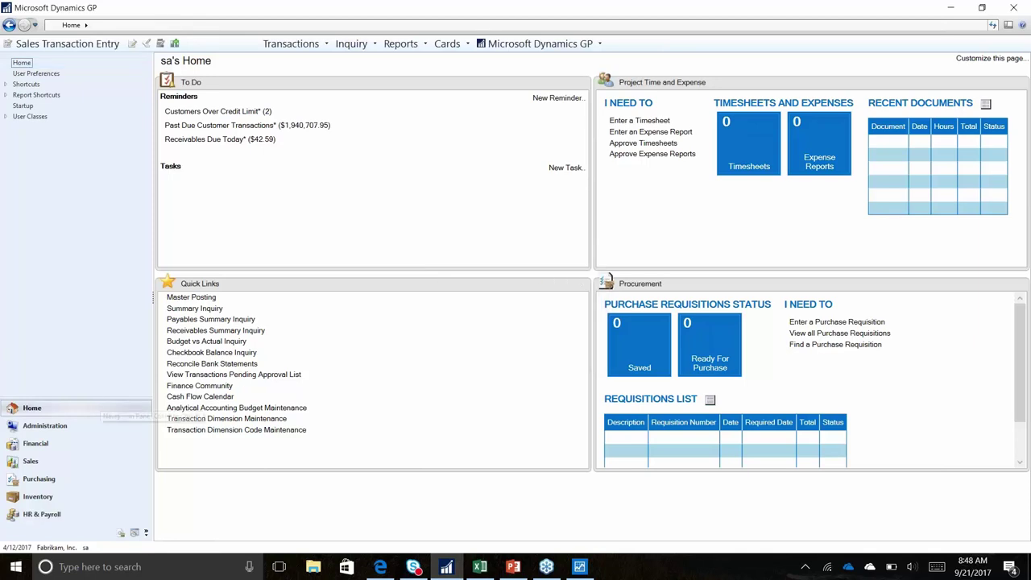
{"action": "left_click_drag", "start_coordinate": [100, 403], "coordinate": [124, 253]}
{"action": "left_click", "coordinate": [42, 479]}
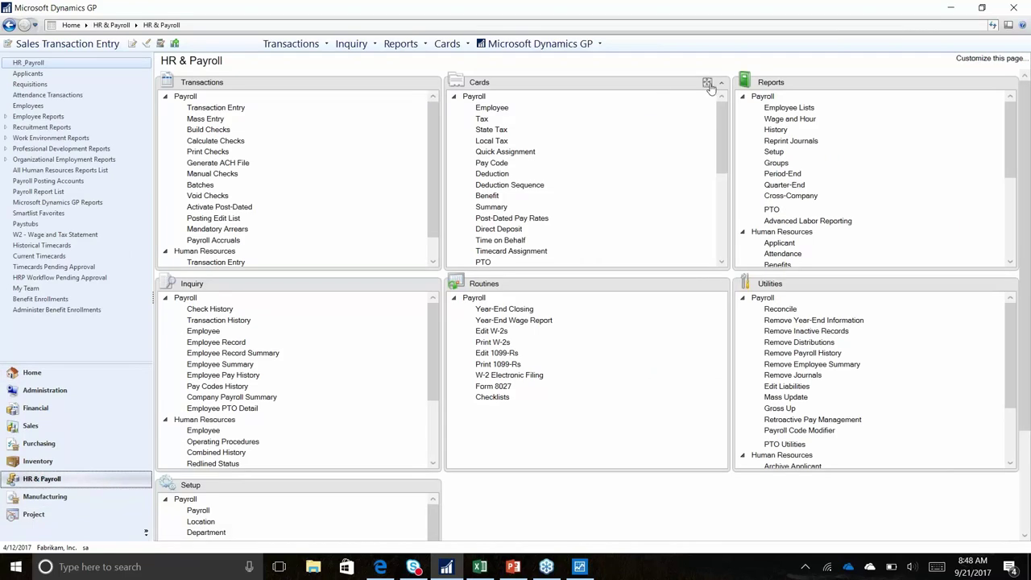
Expand the Cards panel and load the first Employee record, reviewing its Go To list
{"action": "left_click", "coordinate": [707, 83]}
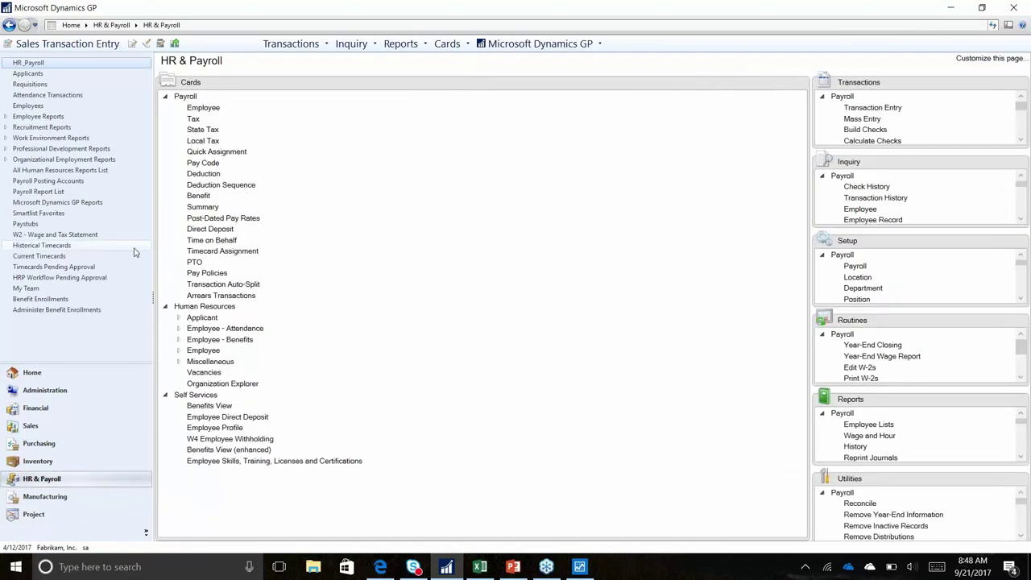
{"action": "left_click", "coordinate": [203, 107]}
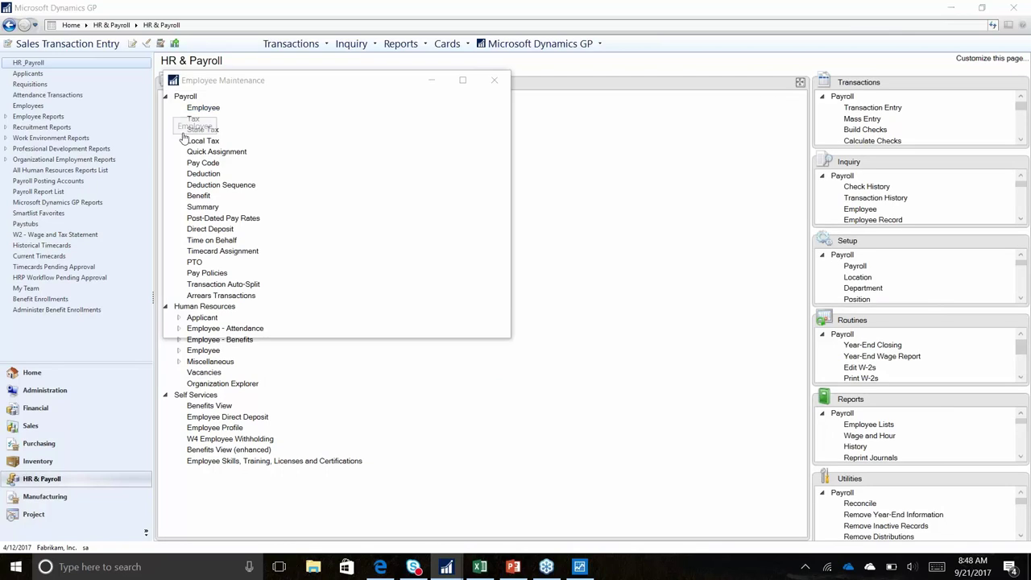
{"action": "left_click", "coordinate": [171, 365]}
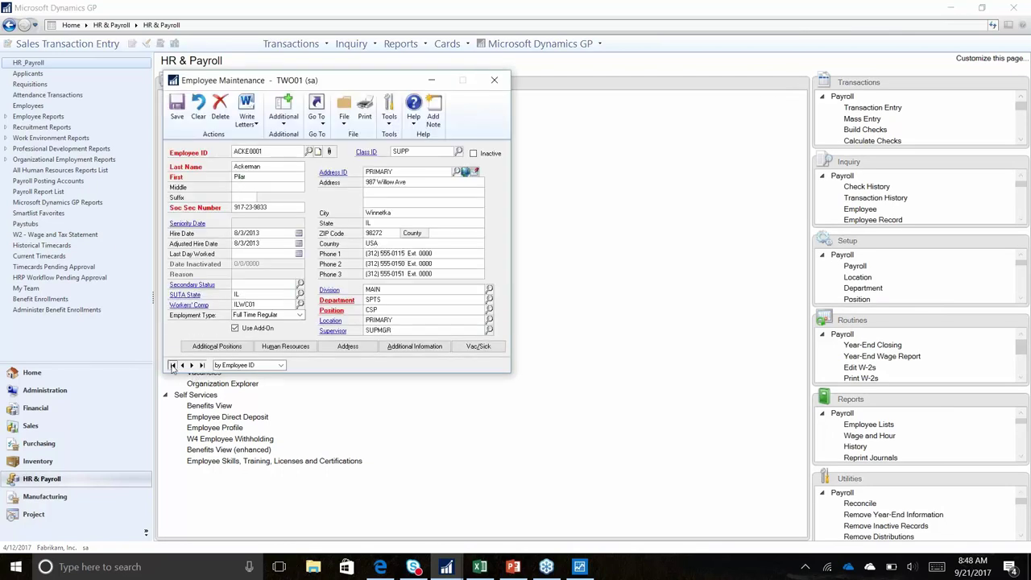
{"action": "left_click", "coordinate": [321, 127]}
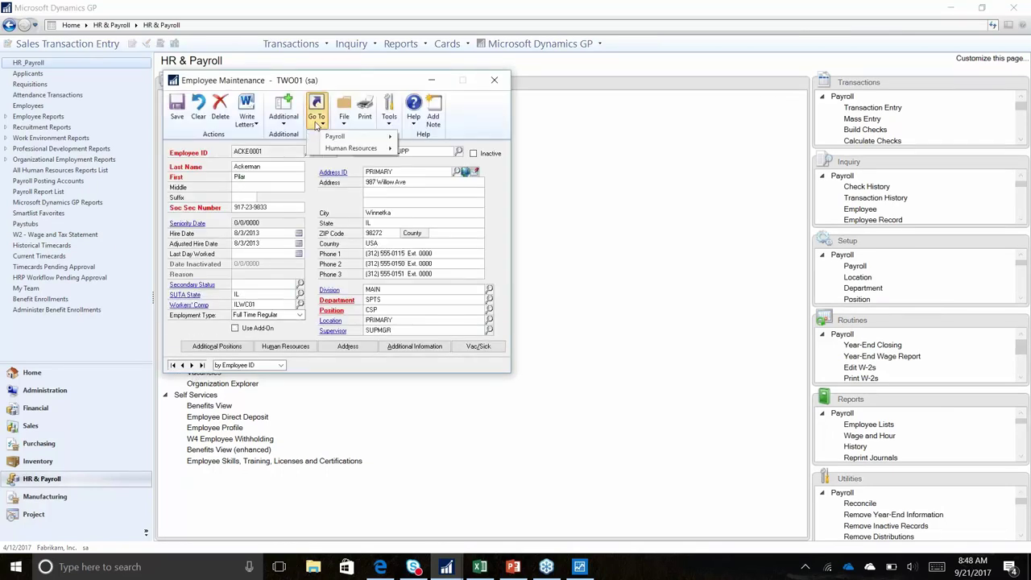
{"action": "mouse_move", "coordinate": [340, 156]}
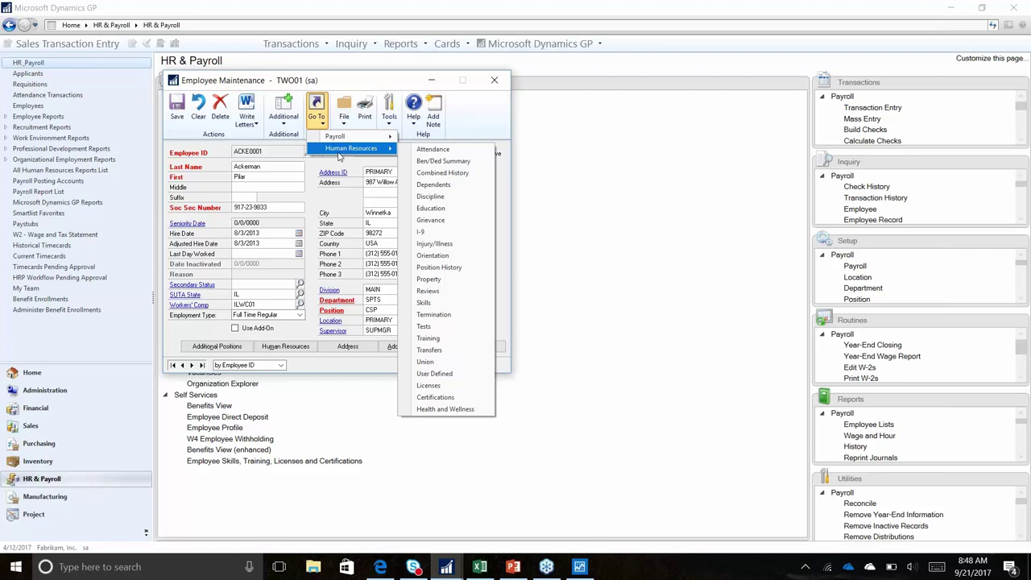
Minimize the Employee Maintenance window and open the Human Resources Applicant card
{"action": "left_click", "coordinate": [429, 81]}
{"action": "left_click_drag", "start_coordinate": [428, 80], "coordinate": [710, 77]}
{"action": "left_click", "coordinate": [719, 79]}
{"action": "left_click", "coordinate": [202, 317]}
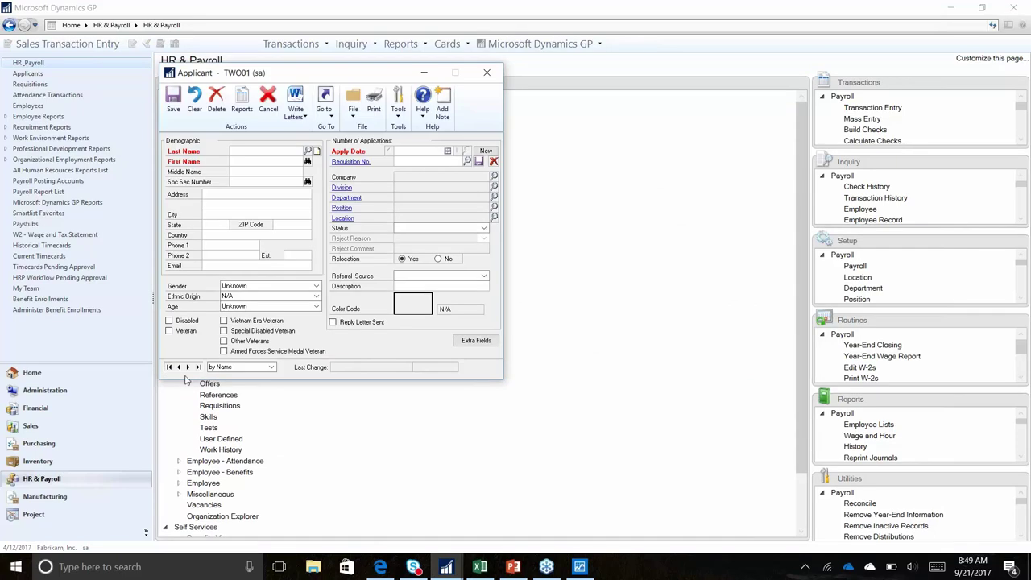
Set the Applicant colour code to Green, check Go To, then close without saving
{"action": "left_click", "coordinate": [413, 304]}
{"action": "left_click", "coordinate": [413, 304]}
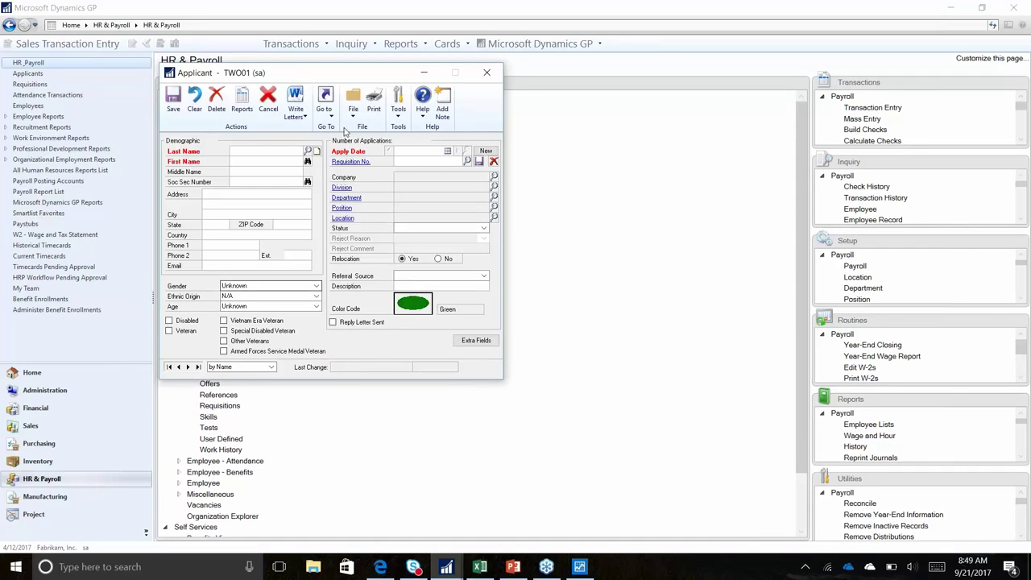
{"action": "left_click", "coordinate": [325, 105]}
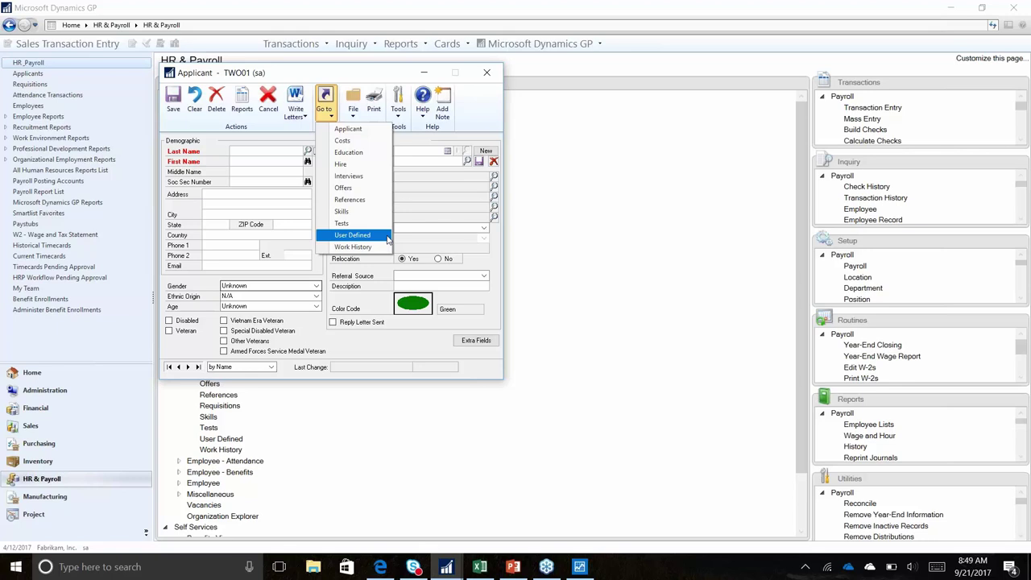
{"action": "left_click", "coordinate": [486, 74]}
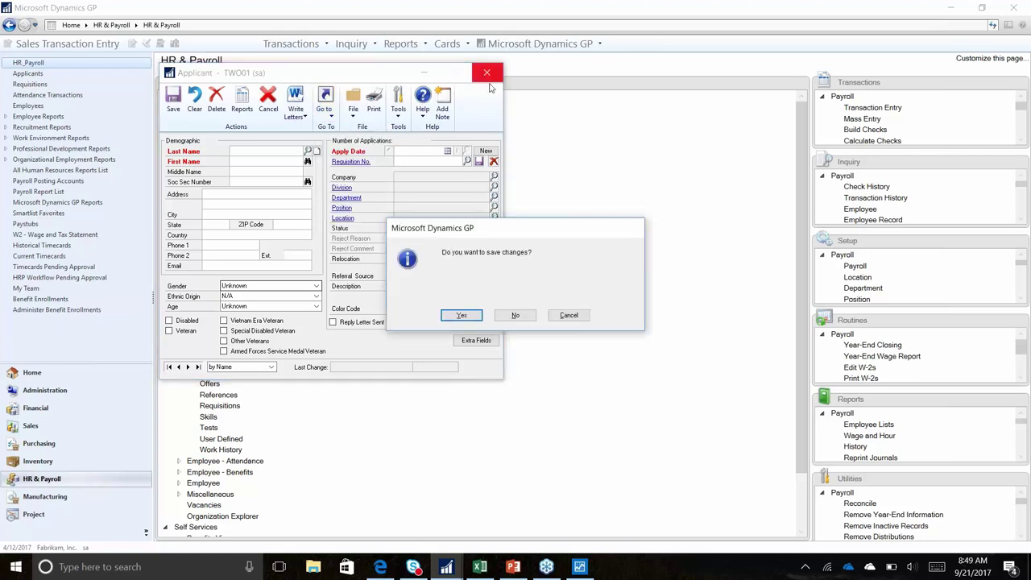
{"action": "left_click", "coordinate": [512, 316]}
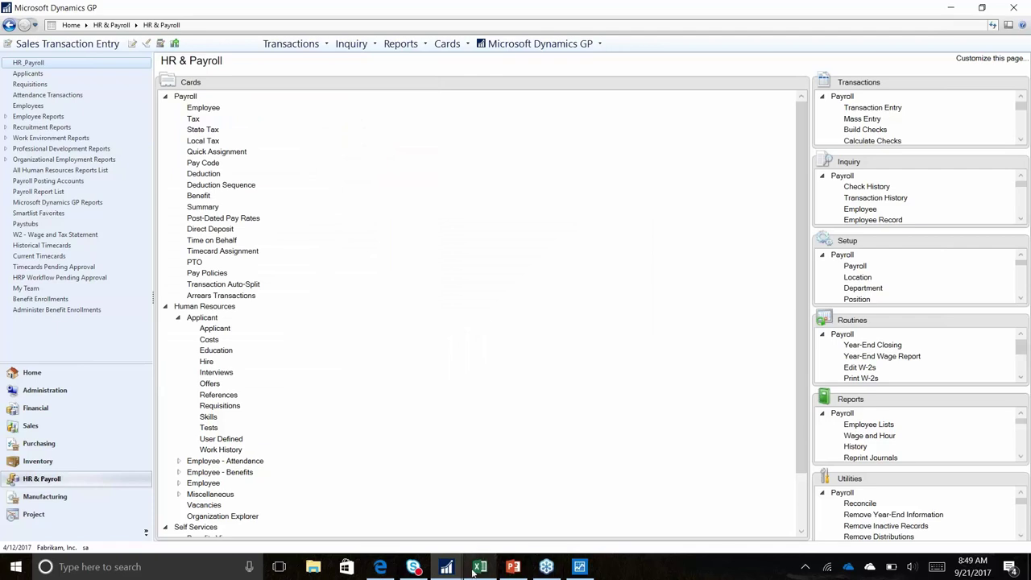
In the Financial area, view the first Account card, then open General Transaction Entry
{"action": "left_click", "coordinate": [37, 411]}
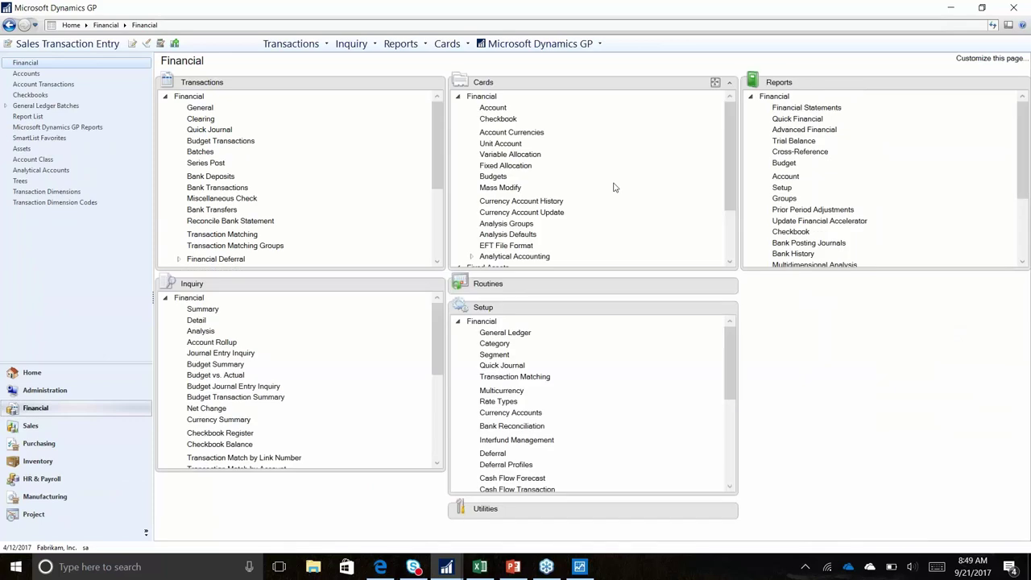
{"action": "left_click", "coordinate": [492, 107]}
{"action": "left_click", "coordinate": [204, 364]}
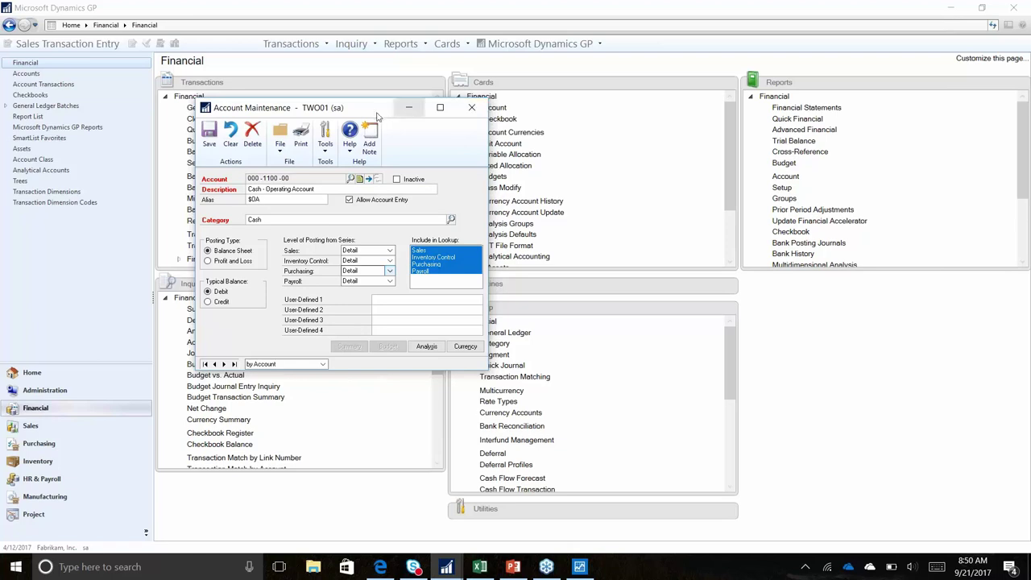
{"action": "left_click_drag", "start_coordinate": [376, 112], "coordinate": [387, 113]}
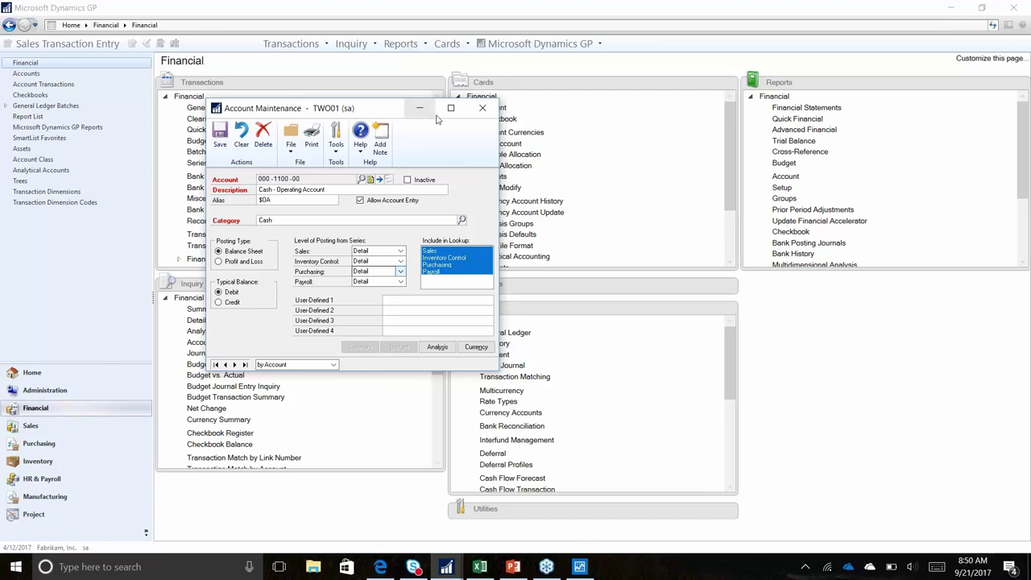
{"action": "left_click", "coordinate": [482, 108]}
{"action": "left_click", "coordinate": [200, 108]}
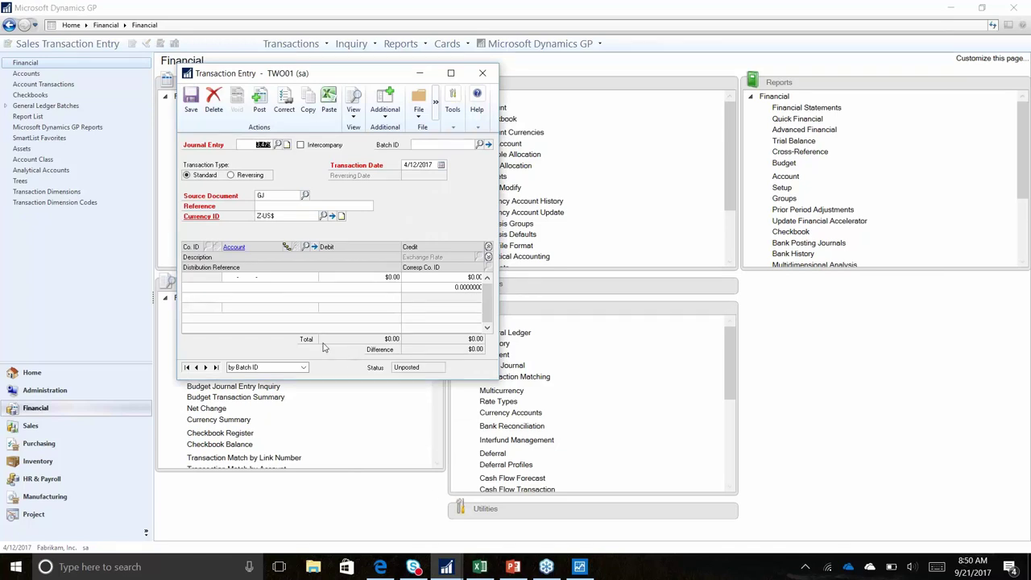
Browse from the first journal entry forward to entry 3,458 in batch IVADJ00000023
{"action": "left_click", "coordinate": [186, 367]}
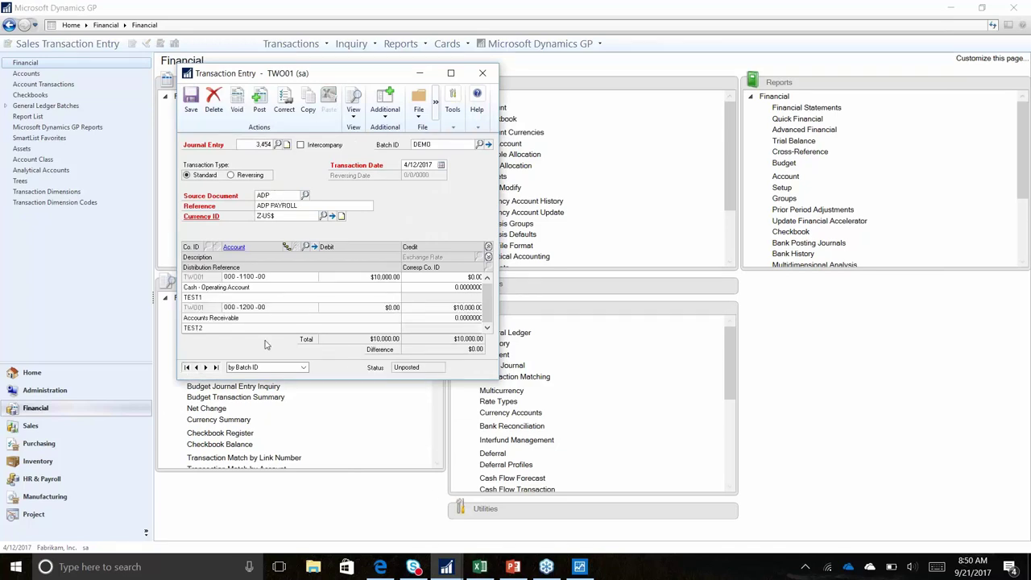
{"action": "left_click", "coordinate": [205, 367]}
{"action": "left_click", "coordinate": [205, 367]}
{"action": "left_click", "coordinate": [205, 368]}
{"action": "left_click", "coordinate": [206, 367]}
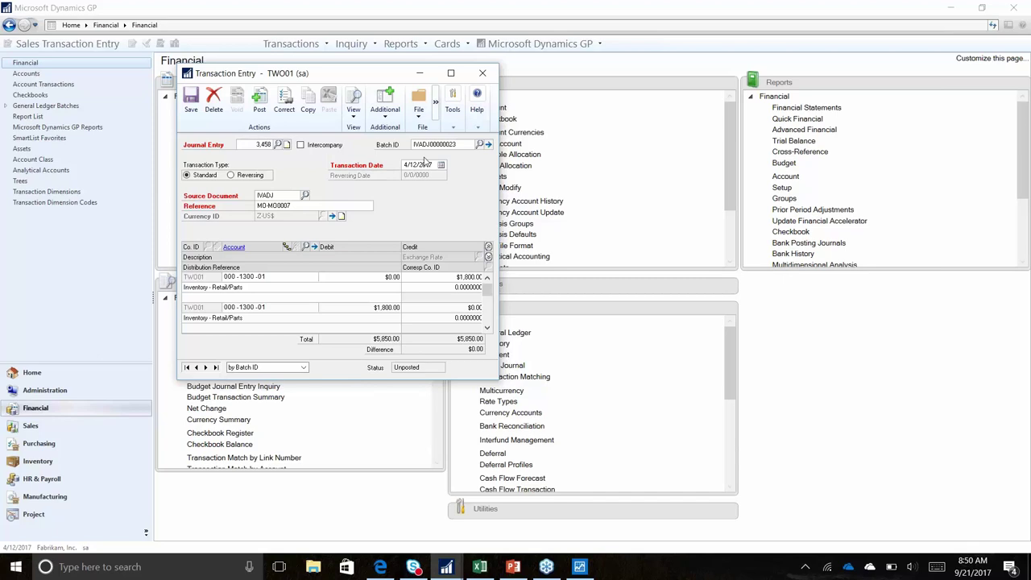
Browse the Batch ID lookup list, then close it without choosing a batch
{"action": "left_click", "coordinate": [486, 144]}
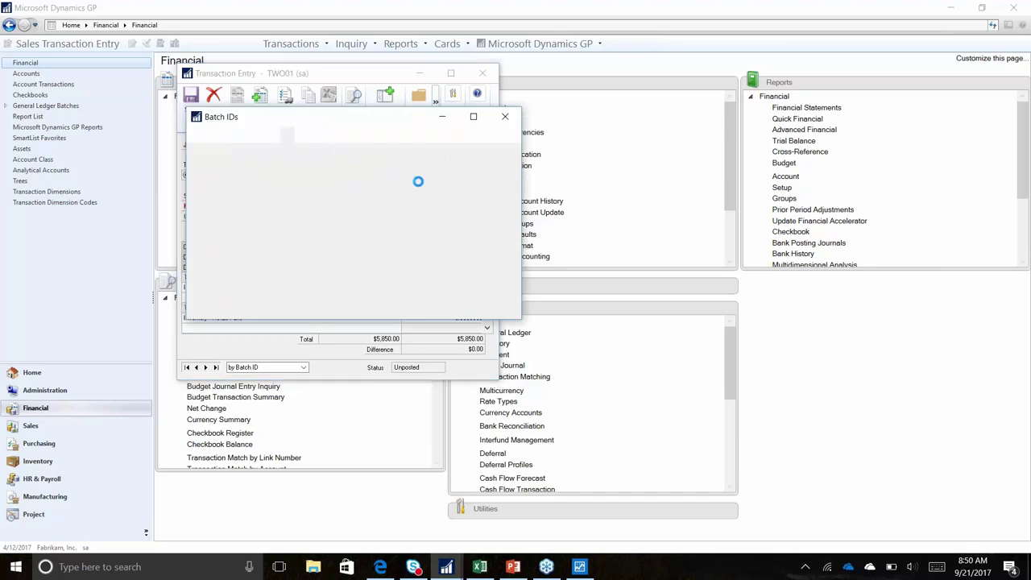
{"action": "scroll", "coordinate": [322, 286], "scroll_direction": "up", "scroll_amount": 2}
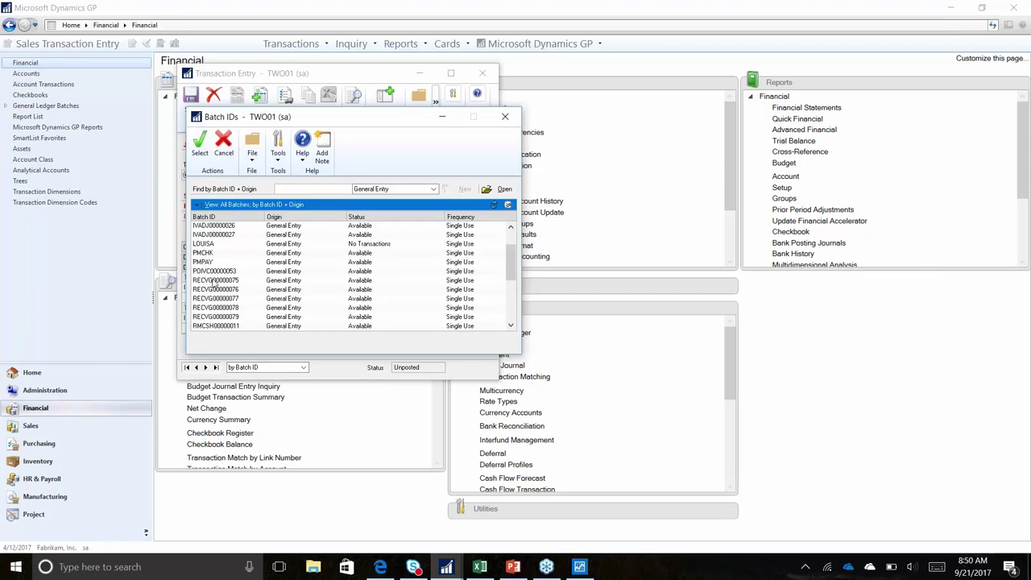
{"action": "scroll", "coordinate": [208, 294], "scroll_direction": "down", "scroll_amount": 2}
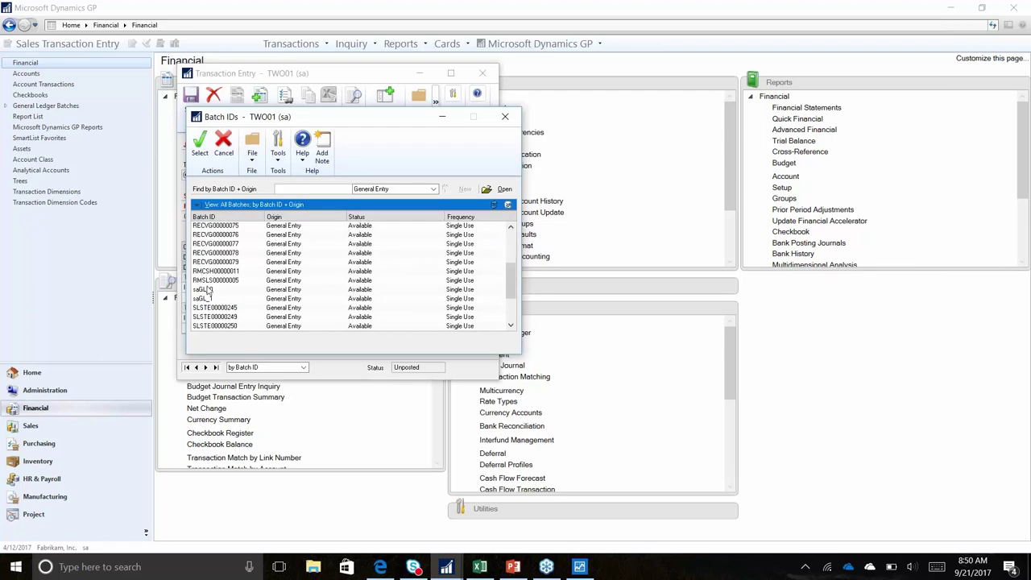
{"action": "left_click", "coordinate": [208, 281]}
{"action": "left_click", "coordinate": [208, 309]}
{"action": "scroll", "coordinate": [209, 319], "scroll_direction": "down", "scroll_amount": 1}
{"action": "left_click", "coordinate": [505, 116]}
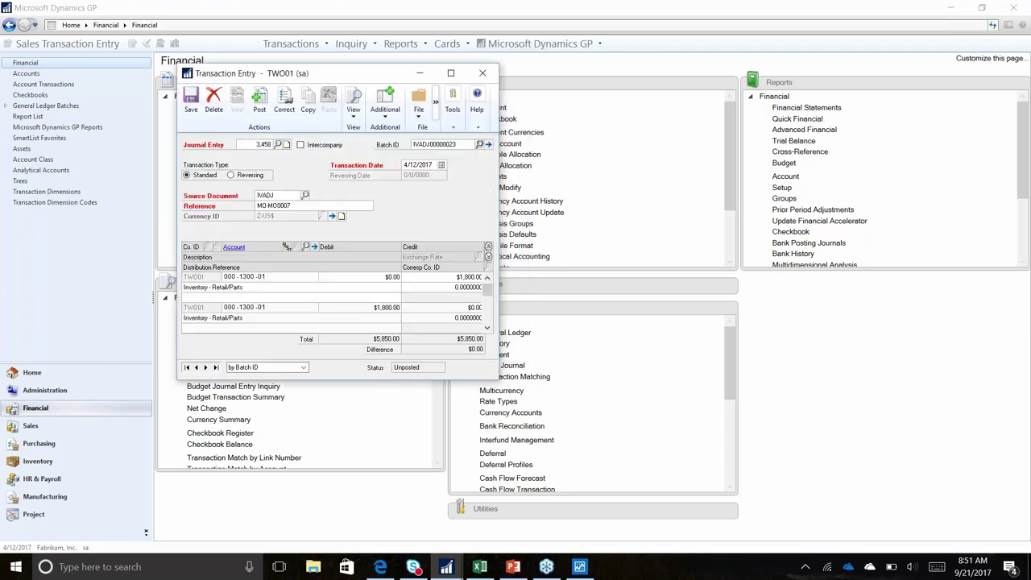
Start a new journal entry in a newly created single-use batch SHOOTOUT
{"action": "left_click", "coordinate": [190, 101]}
{"action": "key", "text": "Tab"}
{"action": "type", "text": "SHOOTOUT"}
{"action": "key", "text": "Tab"}
{"action": "key", "text": "Return"}
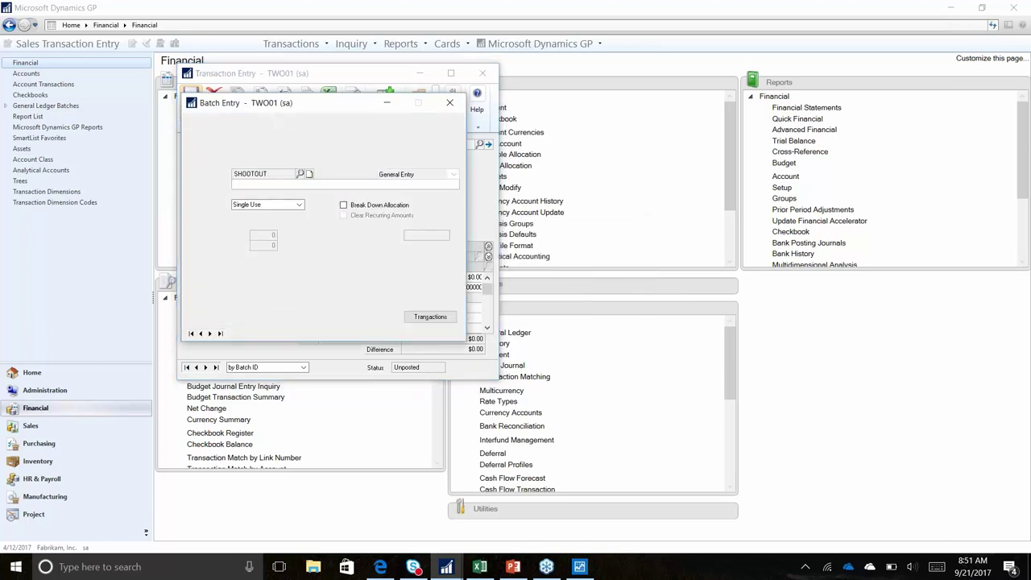
{"action": "left_click", "coordinate": [298, 205]}
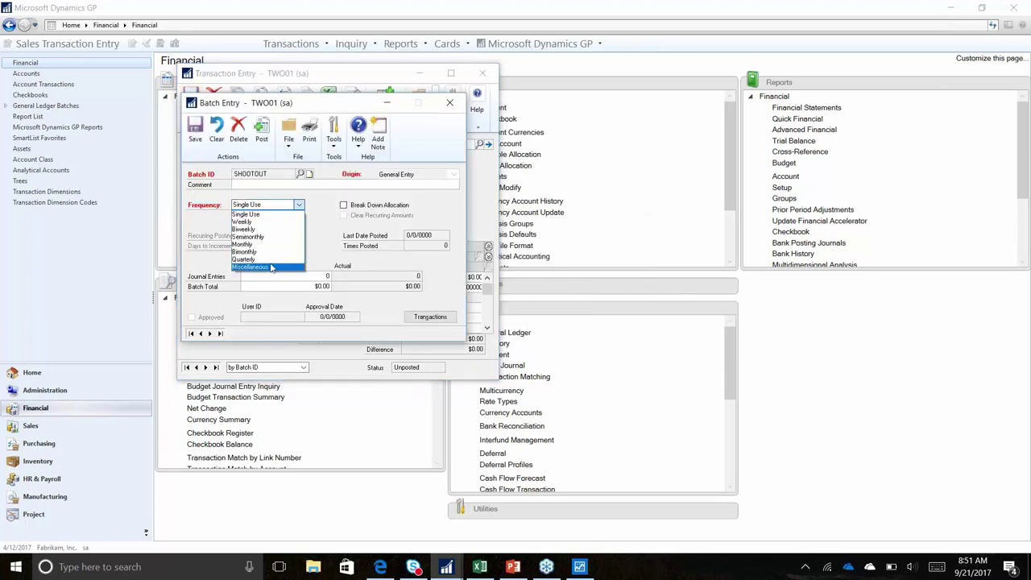
{"action": "left_click", "coordinate": [261, 214]}
{"action": "left_click", "coordinate": [194, 131]}
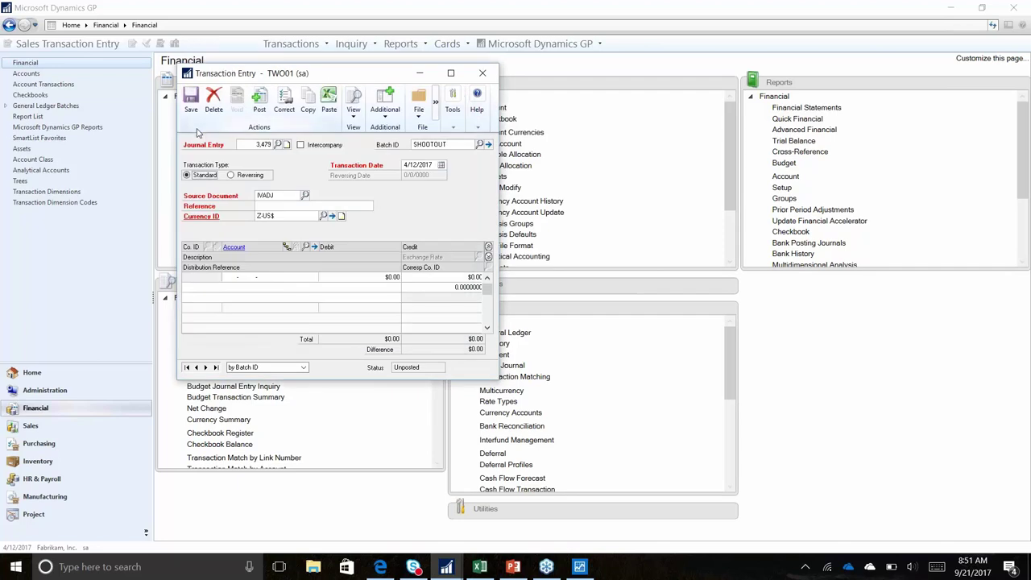
Try the reversing transaction type, revert to standard, and browse the source document codes
{"action": "left_click", "coordinate": [244, 176]}
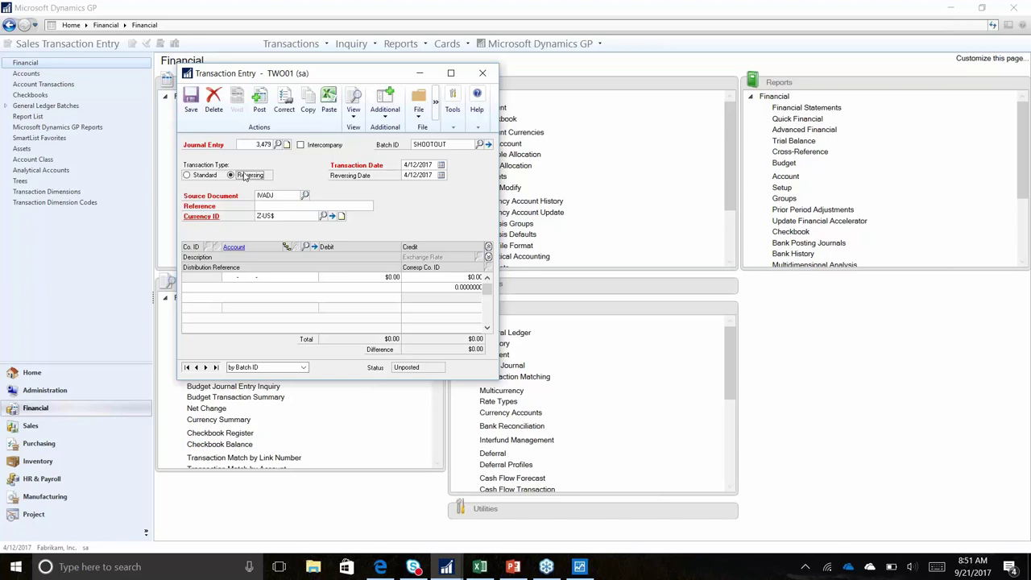
{"action": "key", "text": "Tab"}
{"action": "key", "text": "Tab"}
{"action": "left_click", "coordinate": [200, 178]}
{"action": "left_click", "coordinate": [305, 195]}
{"action": "scroll", "coordinate": [280, 270], "scroll_direction": "up", "scroll_amount": 8}
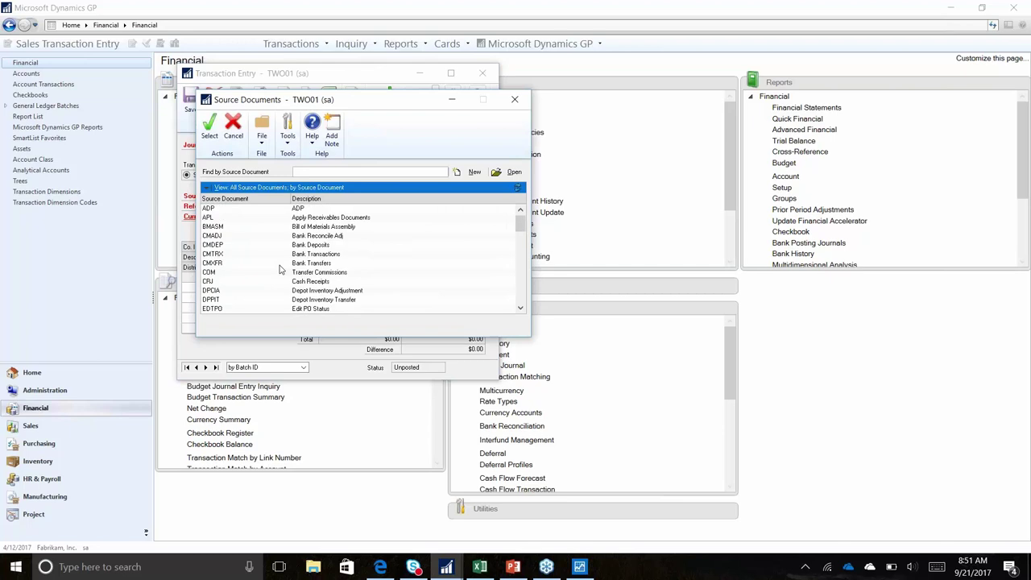
{"action": "scroll", "coordinate": [254, 211], "scroll_direction": "down", "scroll_amount": 4}
{"action": "scroll", "coordinate": [258, 217], "scroll_direction": "up", "scroll_amount": 3}
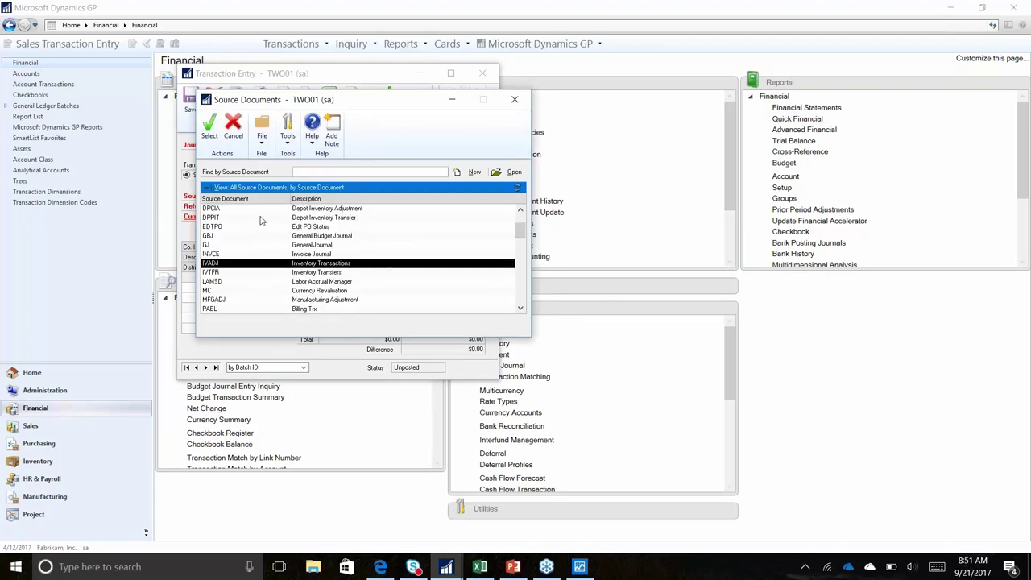
{"action": "scroll", "coordinate": [258, 219], "scroll_direction": "up", "scroll_amount": 1}
{"action": "left_click", "coordinate": [251, 209]}
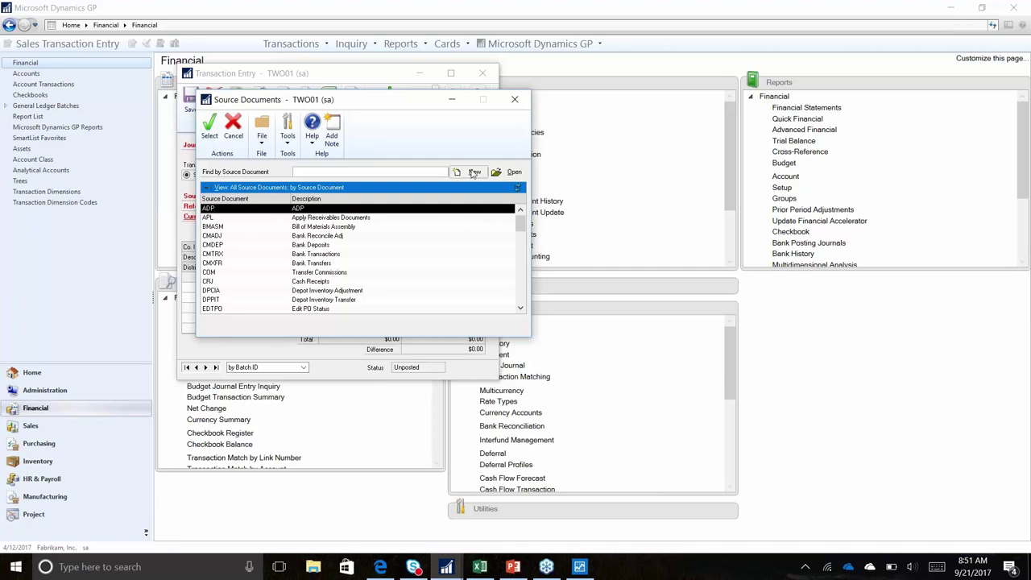
{"action": "left_click", "coordinate": [515, 99]}
Set the source document to ADP and enter a reference
{"action": "left_click", "coordinate": [294, 195]}
{"action": "type", "text": "ADP"}
{"action": "key", "text": "Tab"}
{"action": "type", "text": "refe"}
{"action": "type", "text": "enc"}
{"action": "key", "text": "Tab"}
Debit 000-1100-00 for 1,000, credit 000-1200-00, and save the entry
{"action": "key", "text": "Tab"}
{"action": "type", "text": "000 -1100 -00"}
{"action": "key", "text": "Tab"}
{"action": "type", "text": "1,000"}
{"action": "key", "text": "Tab"}
{"action": "key", "text": "Tab"}
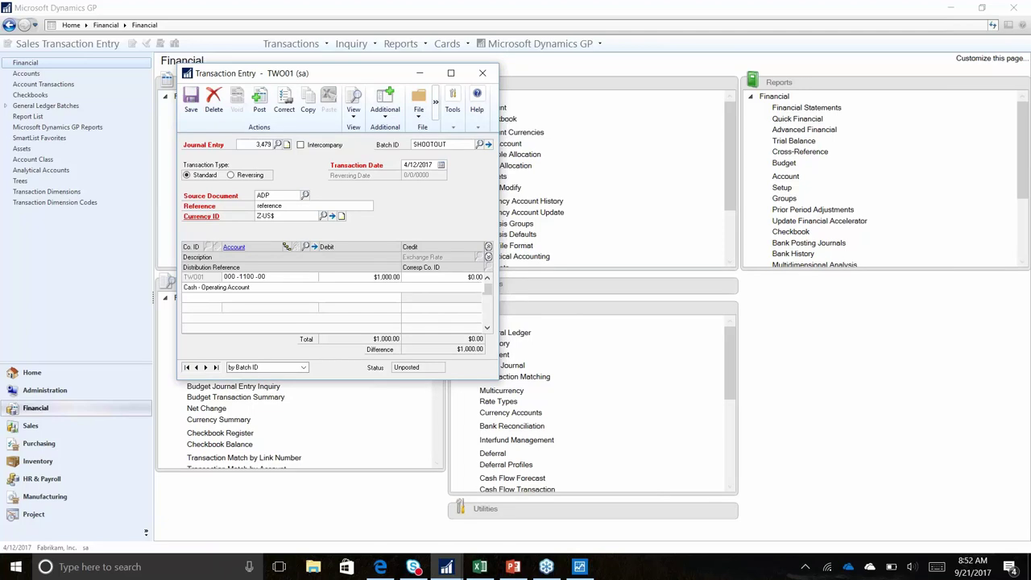
{"action": "key", "text": "Tab"}
{"action": "type", "text": "000 -1200 -00"}
{"action": "key", "text": "Tab"}
{"action": "key", "text": "Tab"}
{"action": "key", "text": "Tab"}
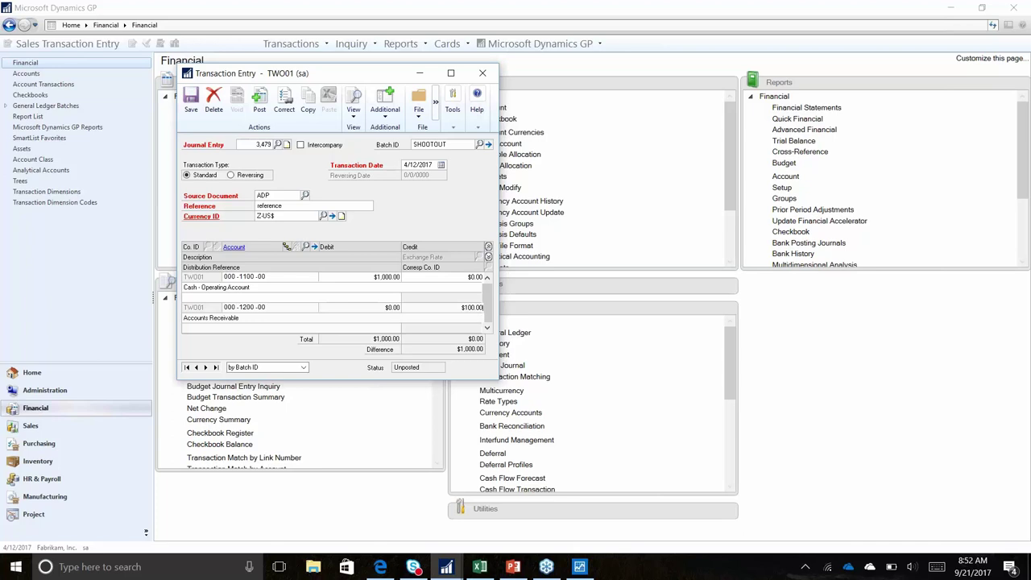
{"action": "left_click", "coordinate": [191, 100]}
Copy the test1 and test2 journal rows (A8:D9) from Excel and return to the GP entry
{"action": "left_click", "coordinate": [480, 567]}
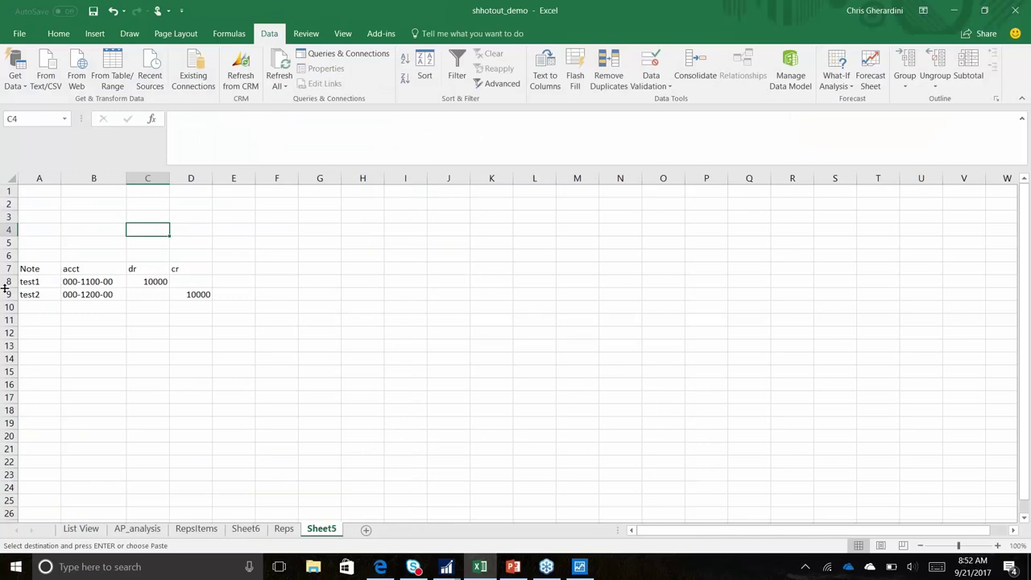
{"action": "left_click_drag", "start_coordinate": [30, 268], "coordinate": [93, 282]}
{"action": "key", "text": "ctrl+c"}
{"action": "left_click_drag", "start_coordinate": [183, 295], "coordinate": [24, 282]}
{"action": "key", "text": "ctrl+c"}
{"action": "left_click", "coordinate": [450, 566]}
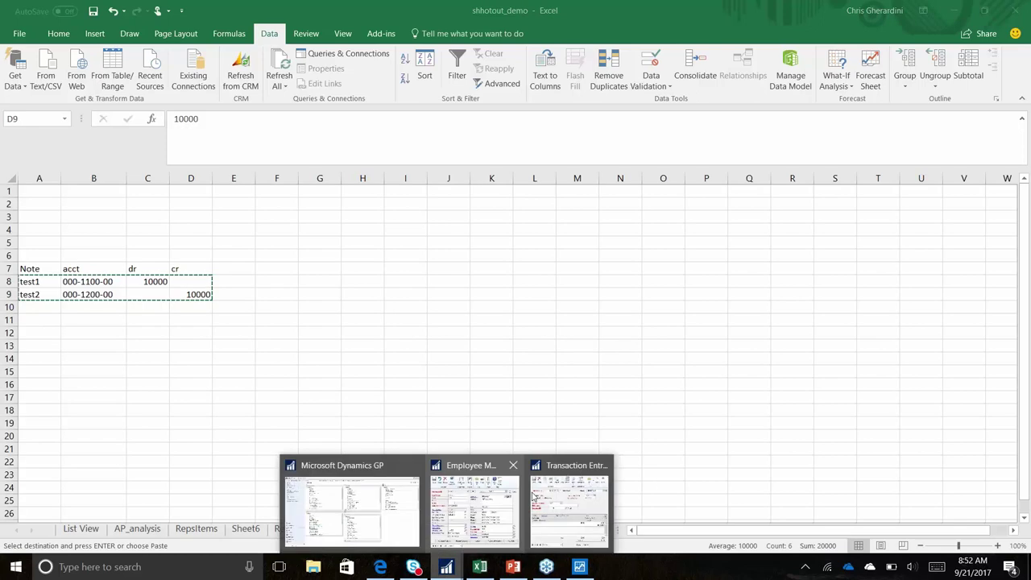
{"action": "left_click", "coordinate": [532, 497]}
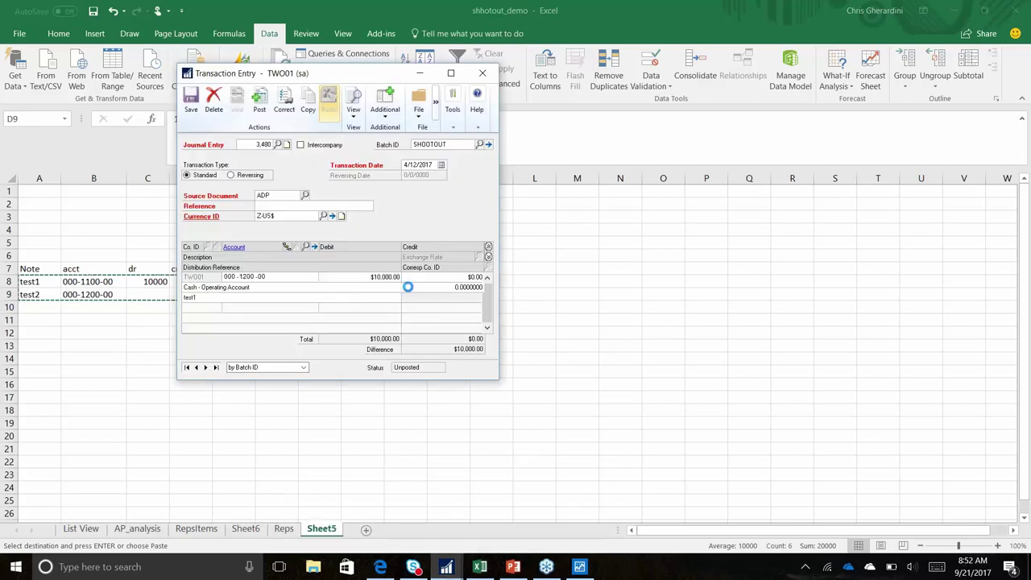
Enter reference 'note', save journal entry 3,480 at $10,000.00, and close the window
{"action": "type", "text": "note"}
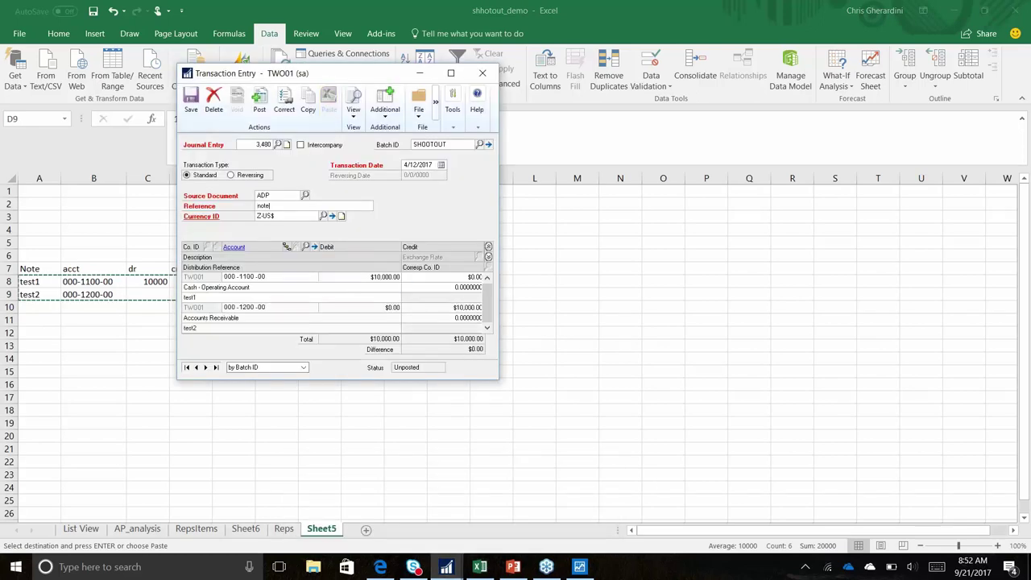
{"action": "key", "text": "Tab"}
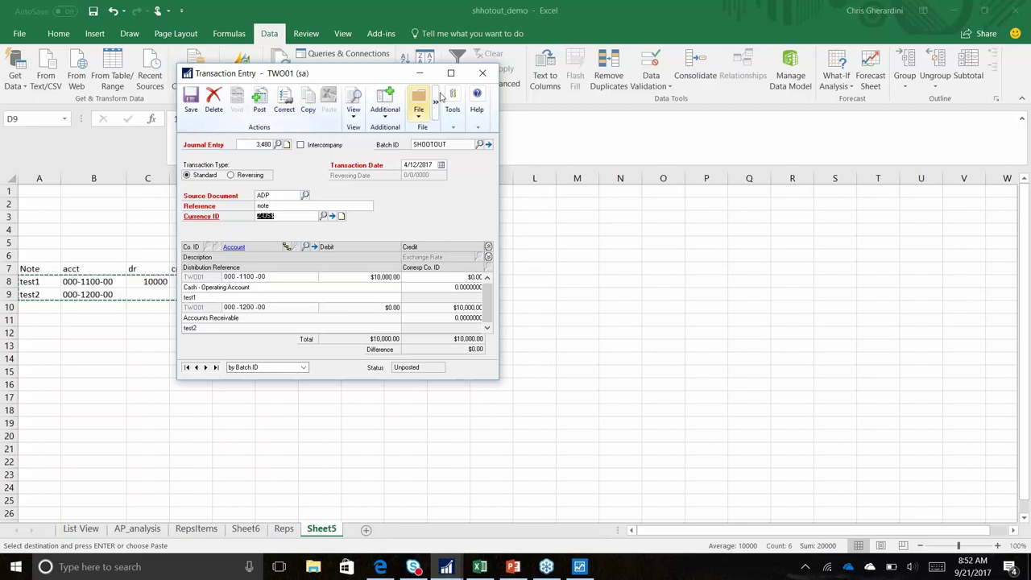
{"action": "key", "text": "ctrl+s"}
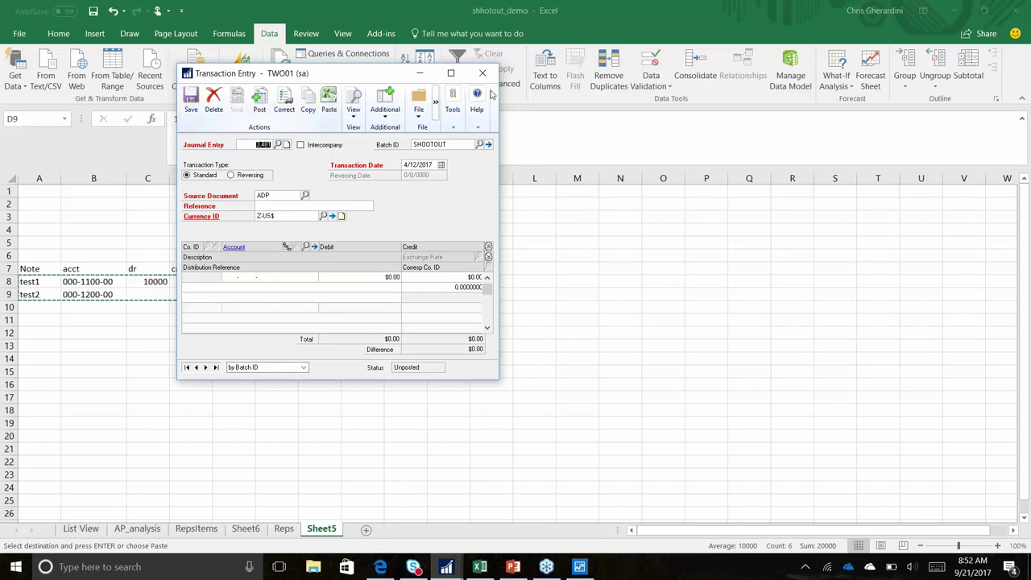
{"action": "left_click", "coordinate": [483, 72]}
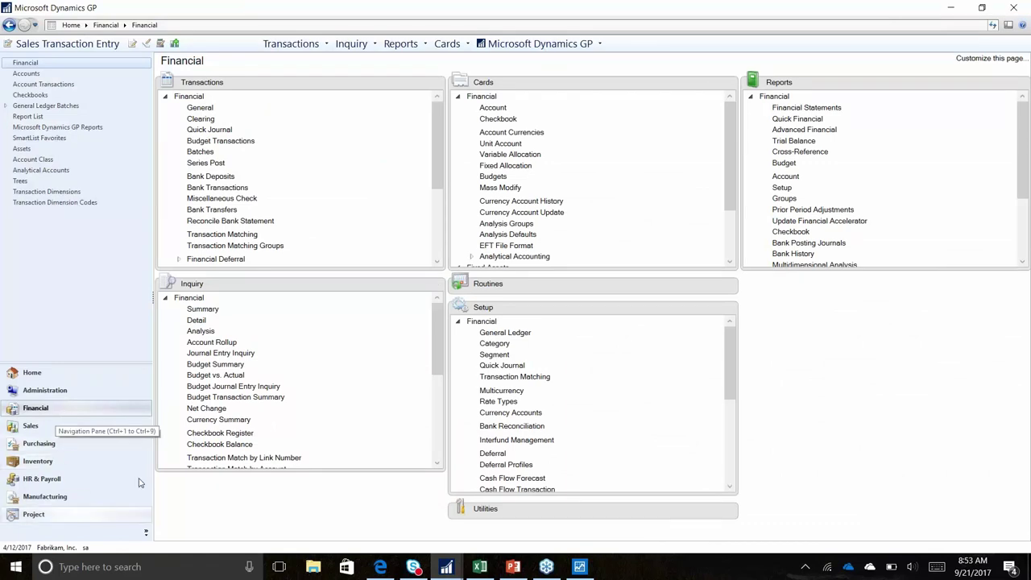
Start a sales invoice for the customer in a new batch SHOOTOUT
{"action": "left_click", "coordinate": [89, 43]}
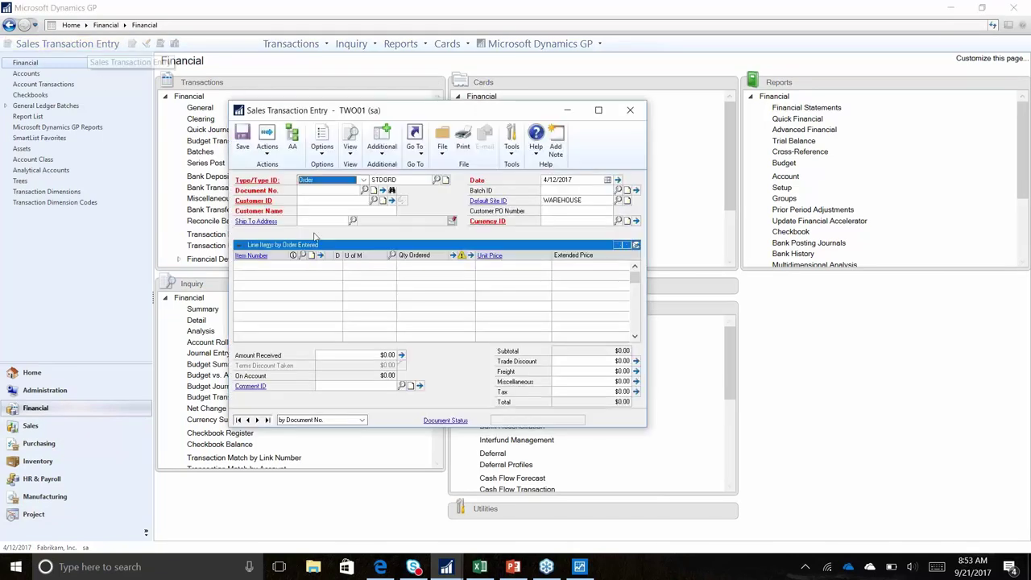
{"action": "left_click", "coordinate": [330, 181]}
{"action": "left_click", "coordinate": [333, 205]}
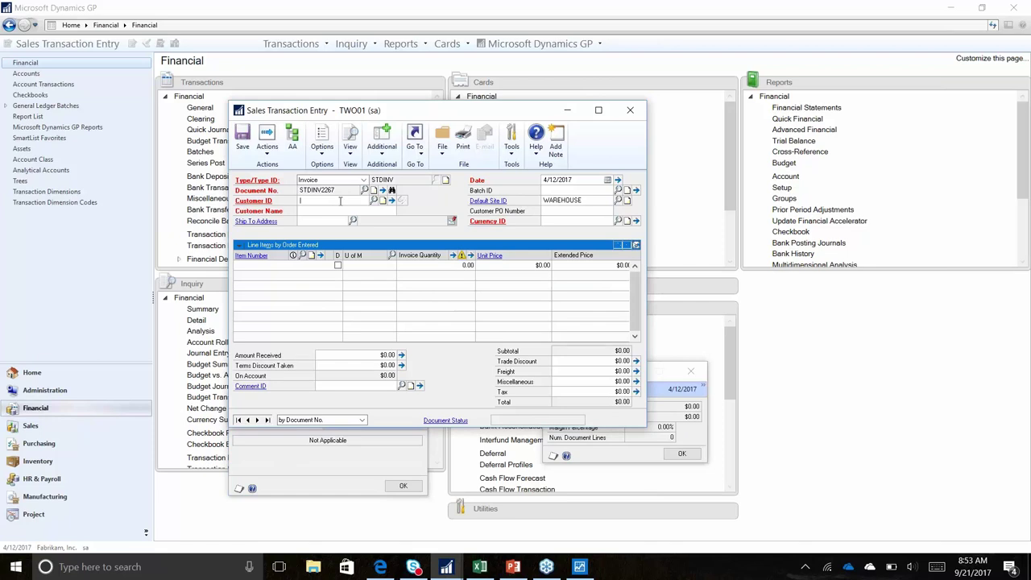
{"action": "type", "text": "AARONFIT"}
{"action": "key", "text": "Tab"}
{"action": "type", "text": "SHOOTOUT"}
{"action": "key", "text": "Tab"}
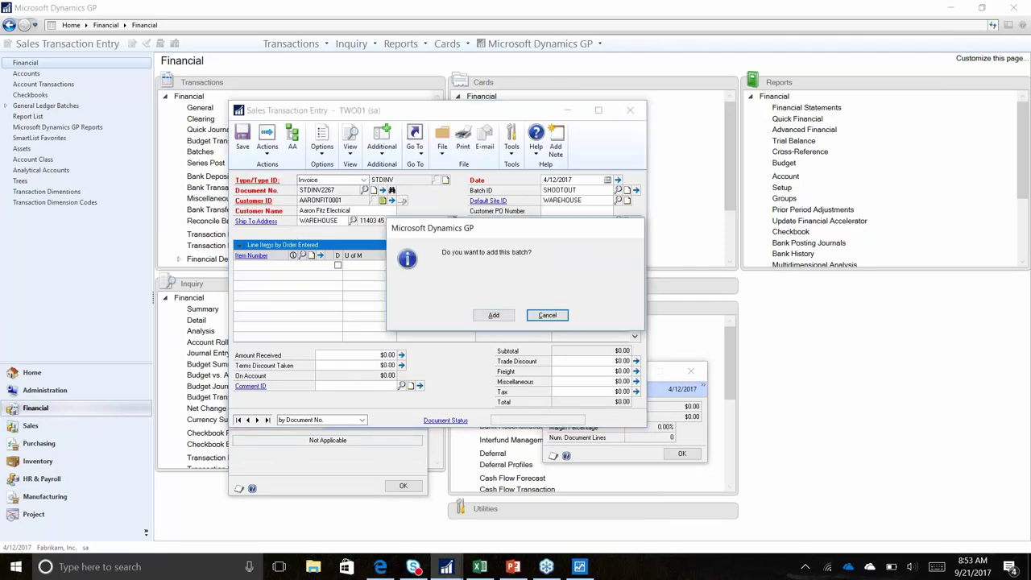
{"action": "key", "text": "Return"}
{"action": "key", "text": "ctrl+s"}
Add a line for 1 of item 1GPROC, entering the credit limit override password
{"action": "key", "text": "Tab"}
{"action": "key", "text": "Tab"}
{"action": "type", "text": "1GPRO"}
{"action": "key", "text": "Tab"}
{"action": "type", "text": "1"}
{"action": "key", "text": "Tab"}
{"action": "key", "text": "Tab"}
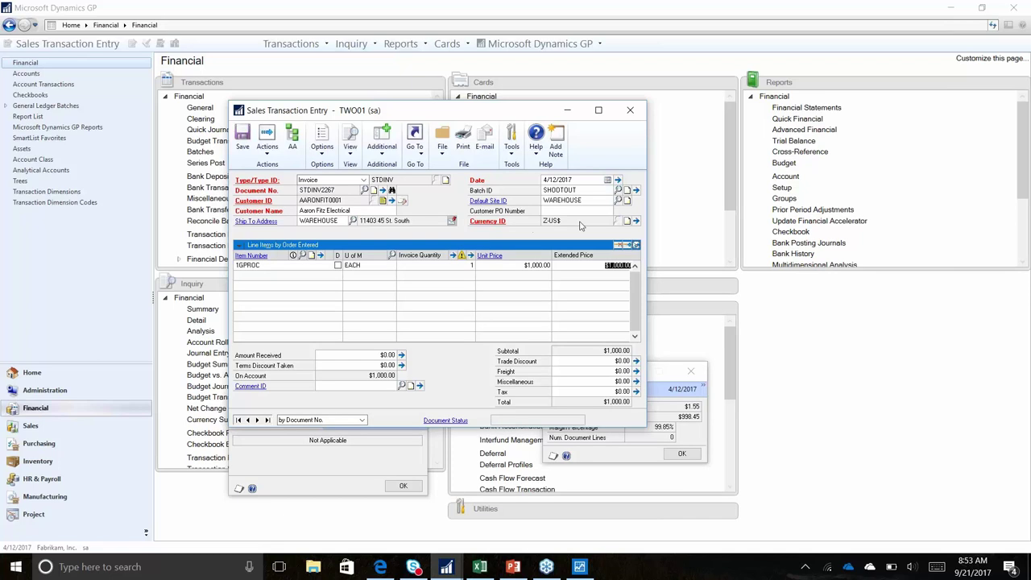
{"action": "left_click", "coordinate": [636, 244]}
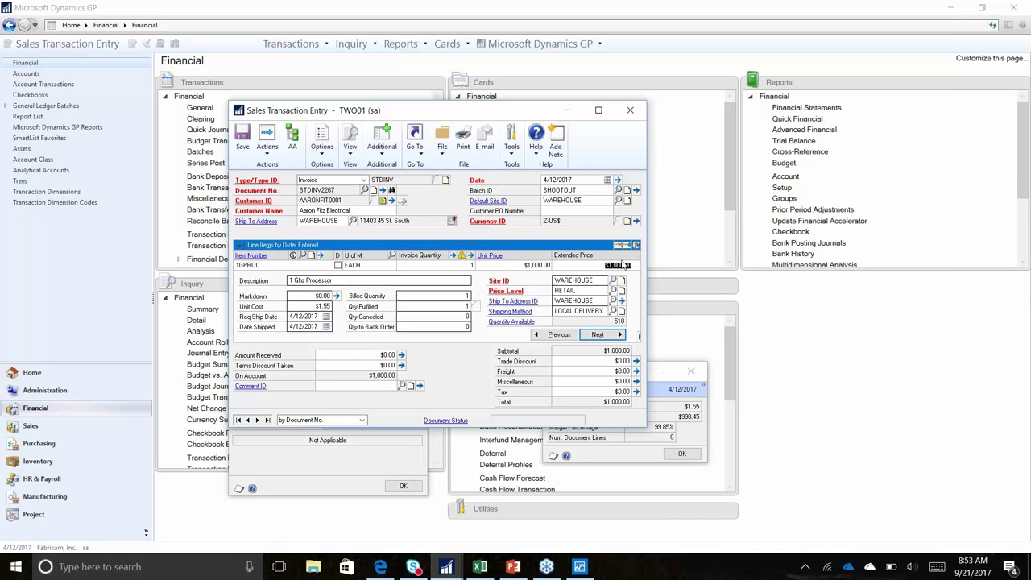
{"action": "left_click", "coordinate": [597, 334]}
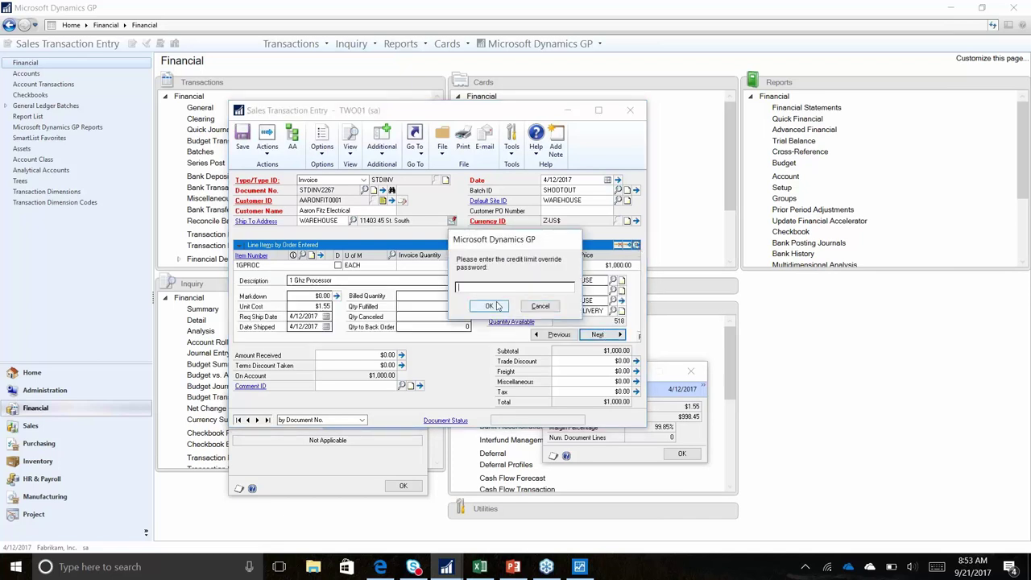
{"action": "type", "text": "access"}
{"action": "left_click", "coordinate": [489, 306]}
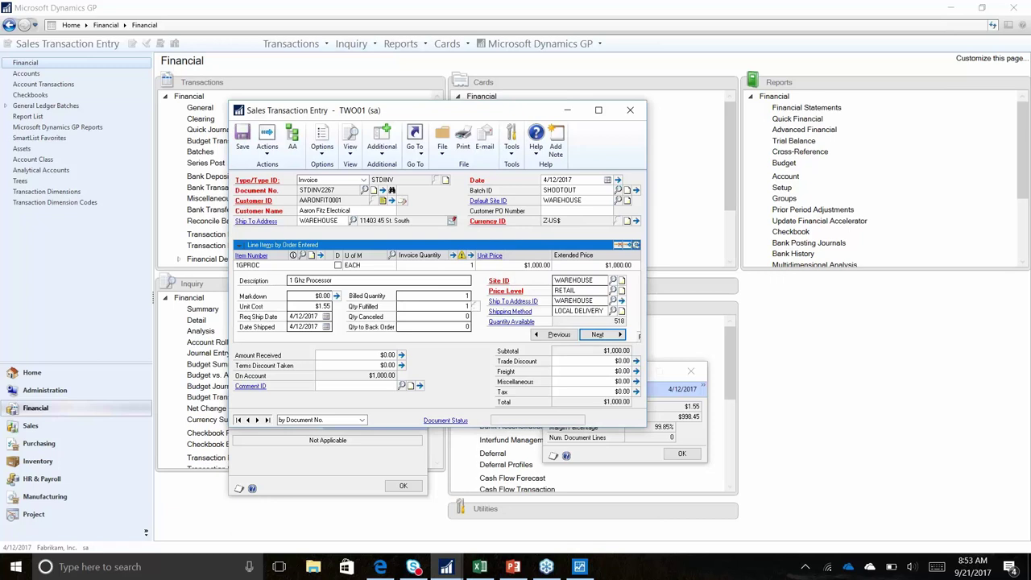
{"action": "left_click", "coordinate": [556, 335]}
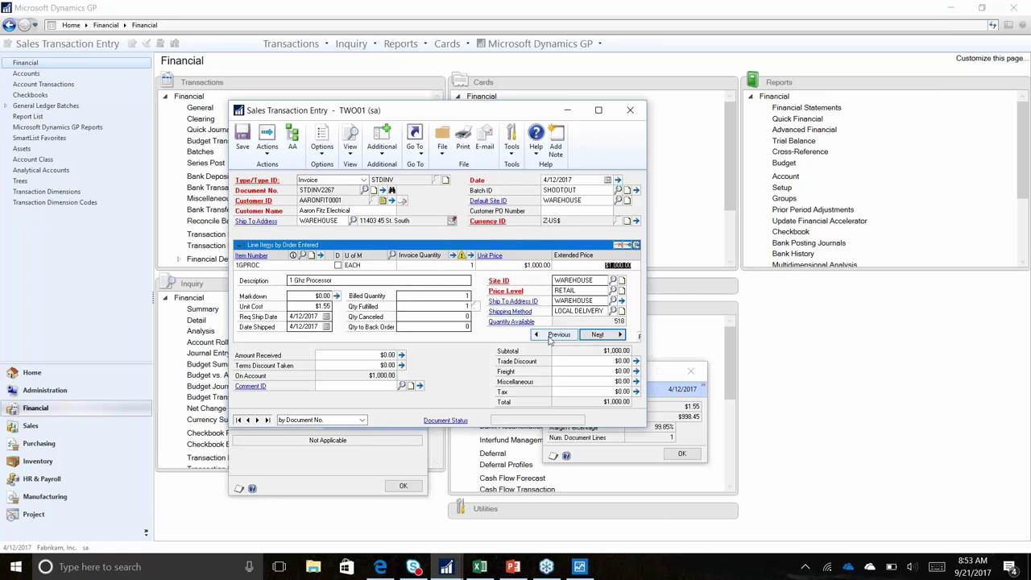
{"action": "left_click", "coordinate": [418, 157]}
{"action": "left_click", "coordinate": [383, 153]}
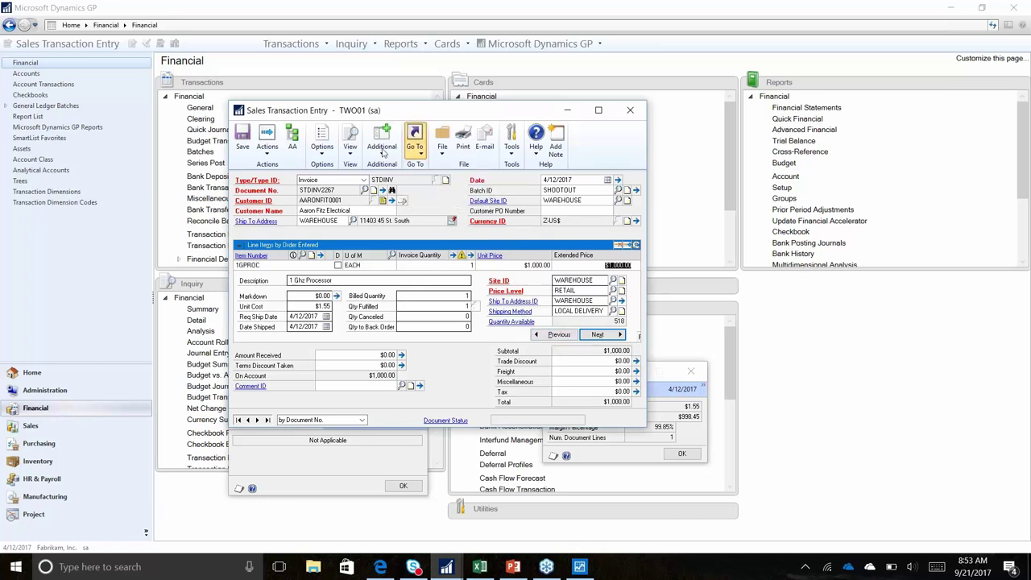
Review the customer's Collection Main Window, close it, and reopen the Additional menu
{"action": "left_click", "coordinate": [384, 153]}
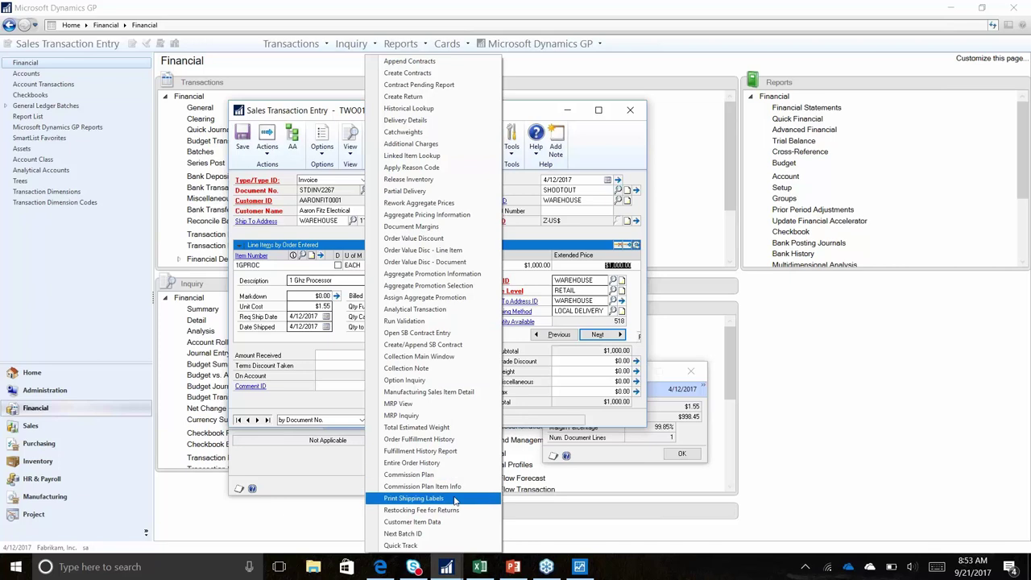
{"action": "left_click", "coordinate": [448, 356]}
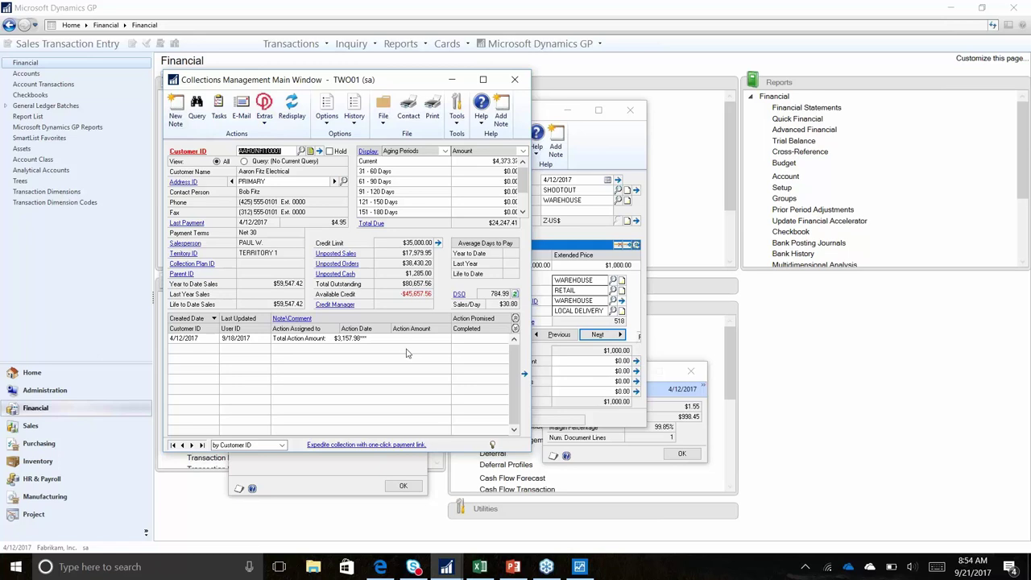
{"action": "left_click", "coordinate": [514, 79]}
{"action": "left_click", "coordinate": [392, 152]}
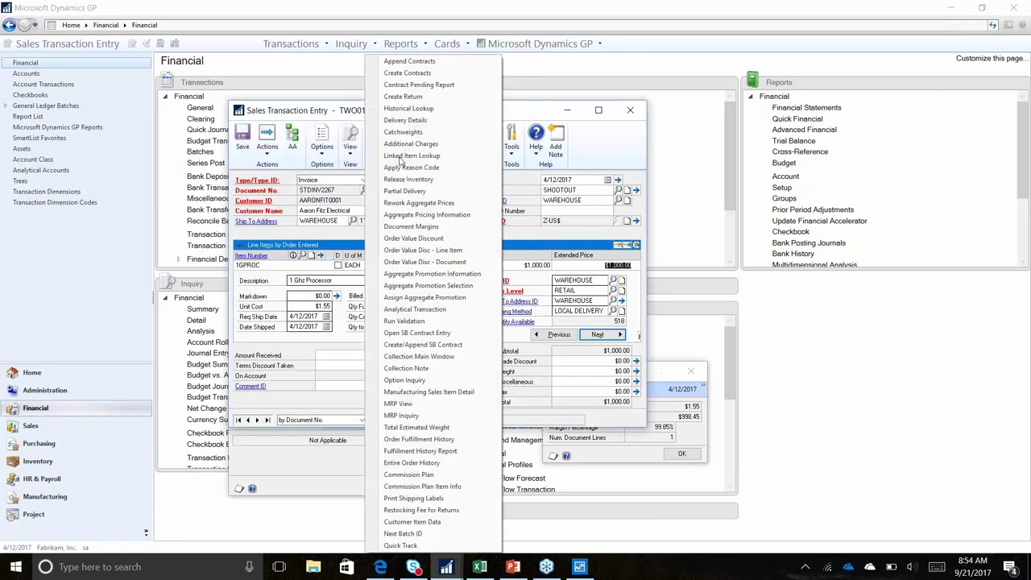
Review the invoice's commission plan and salesperson commission details, then close both windows
{"action": "left_click", "coordinate": [439, 476]}
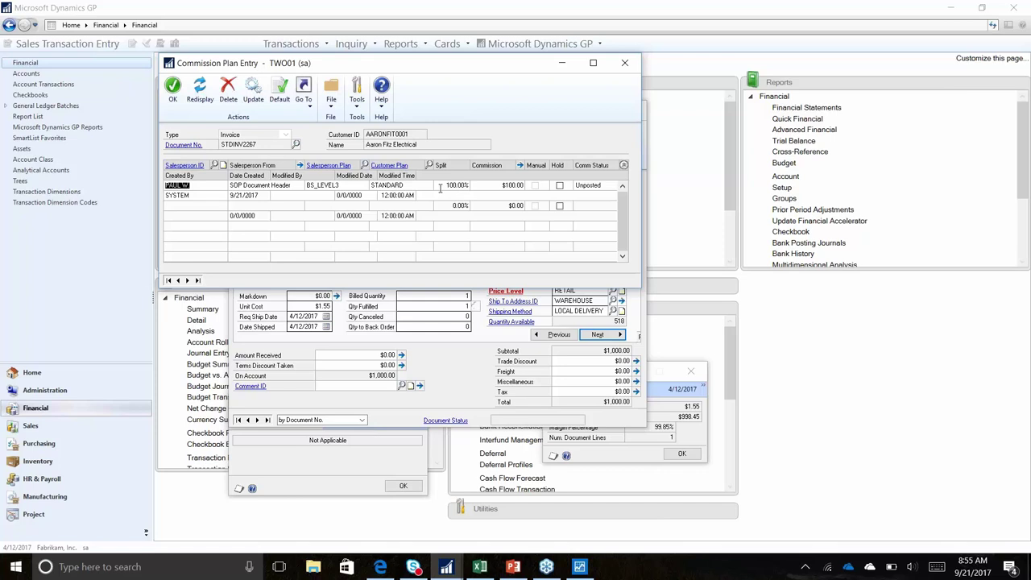
{"action": "left_click", "coordinate": [519, 165]}
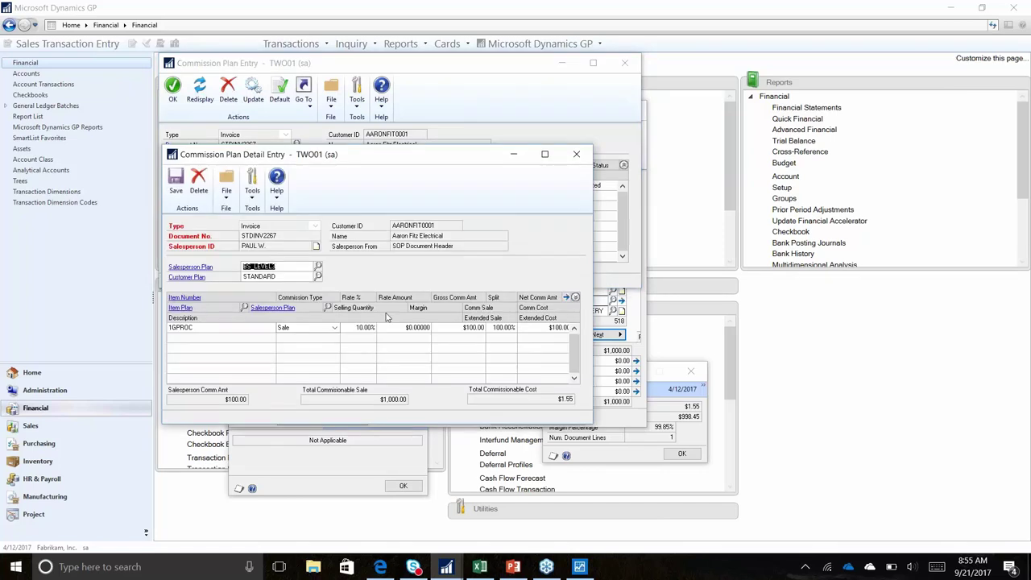
{"action": "left_click", "coordinate": [575, 297]}
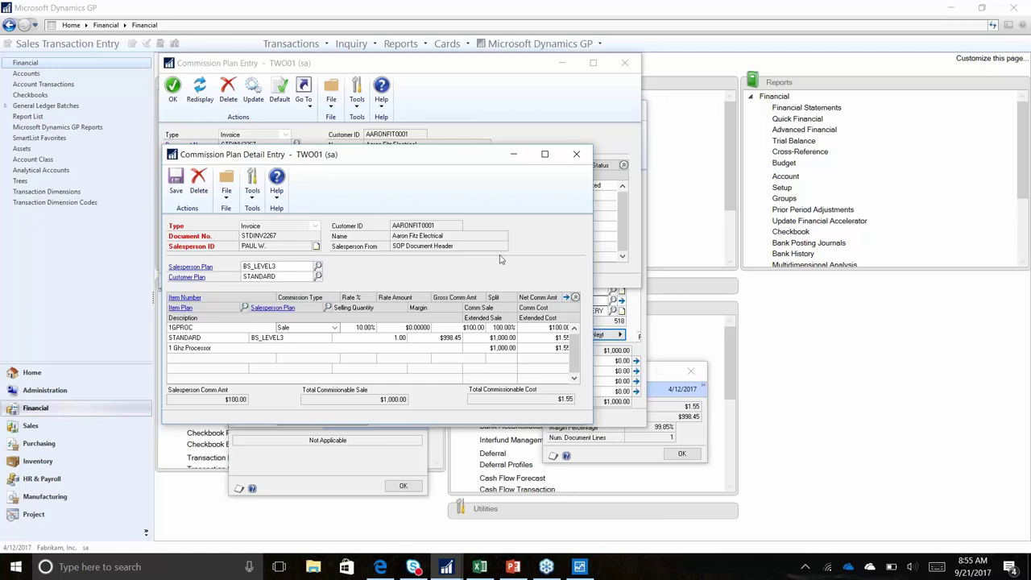
{"action": "left_click", "coordinate": [577, 154]}
{"action": "left_click", "coordinate": [624, 63]}
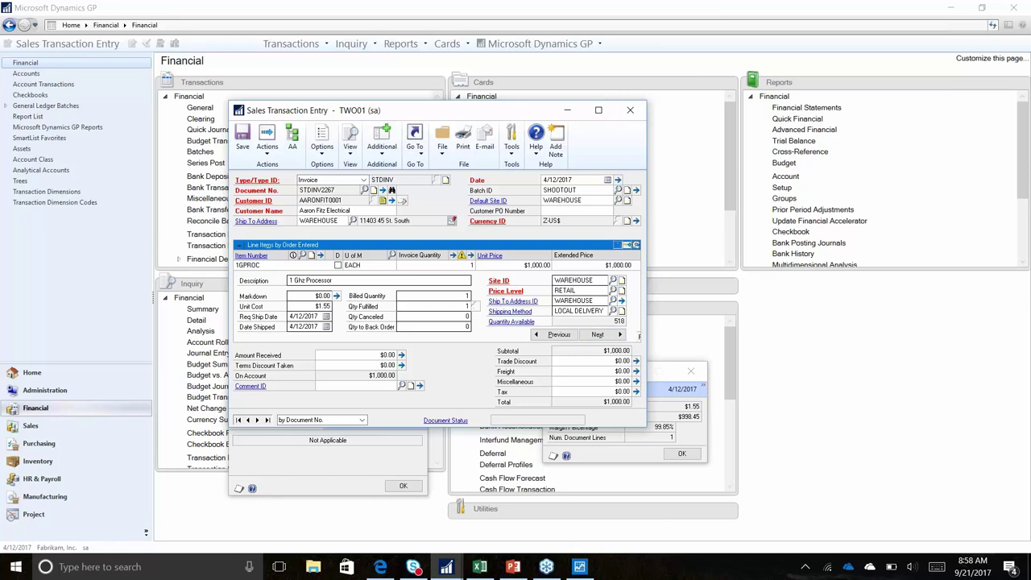
Open Site Maintenance for WAREHOUSE and set its Division segment to 300
{"action": "left_click", "coordinate": [498, 202]}
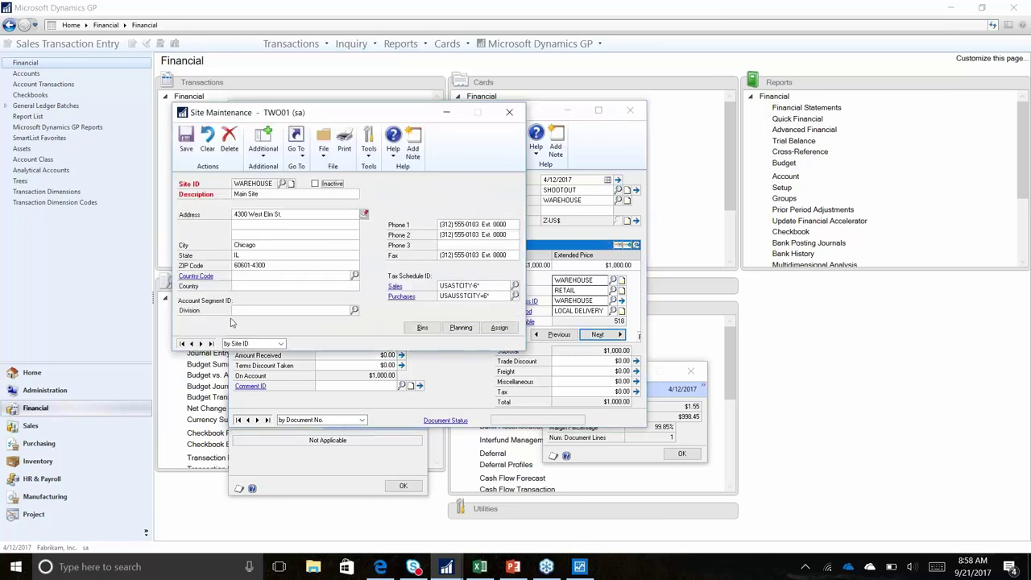
{"action": "left_click", "coordinate": [354, 311]}
{"action": "double_click", "coordinate": [282, 253]}
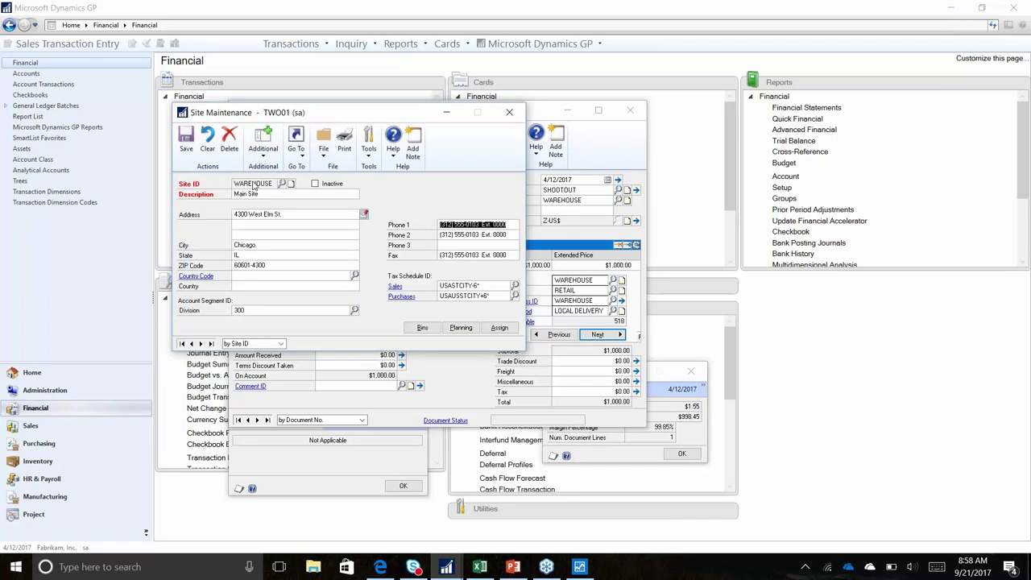